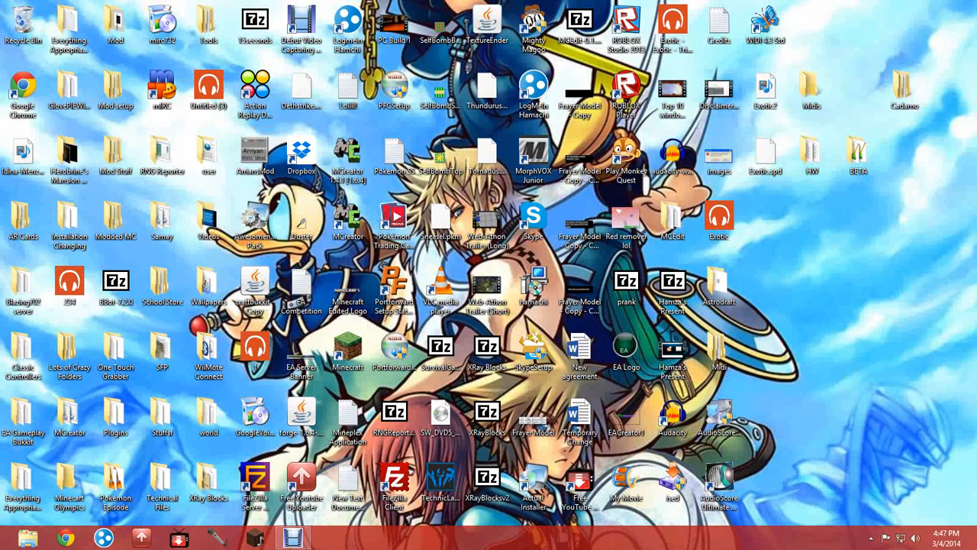
Open Chrome on the recently closed page about free software to set up a static IP.
mouse_move(2, 542)
right_click(64, 523)
right_click(65, 538)
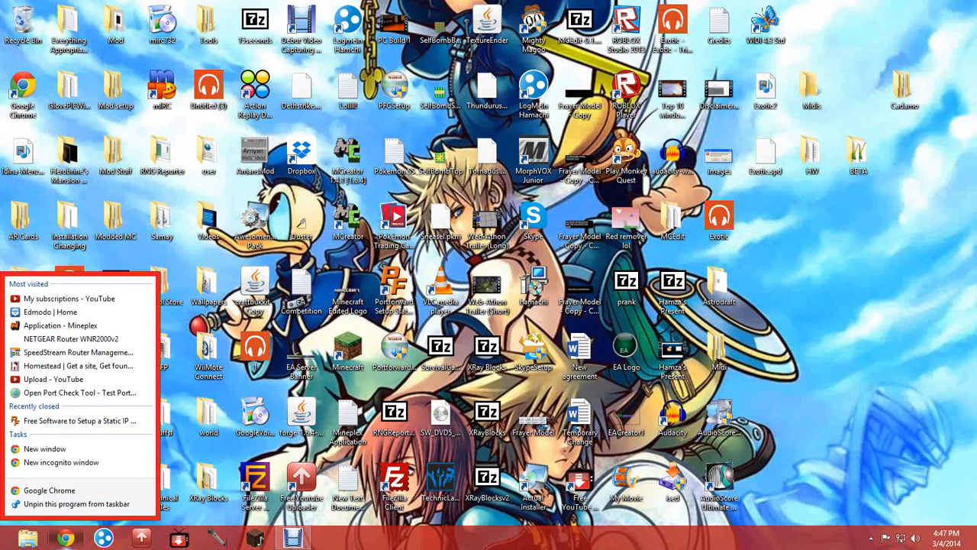
click(76, 421)
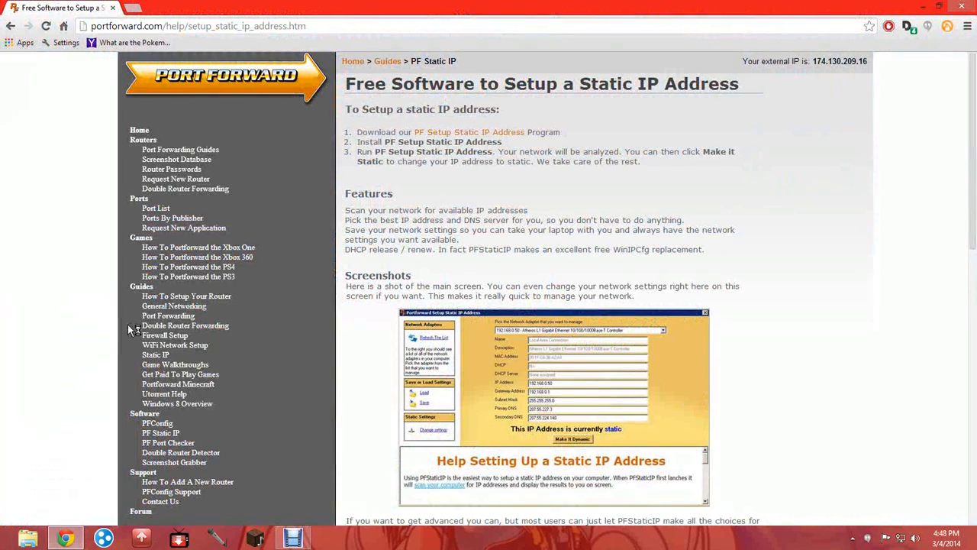
Look over the static IP setup page, including its instructions, feature list and program screenshots.
click(336, 26)
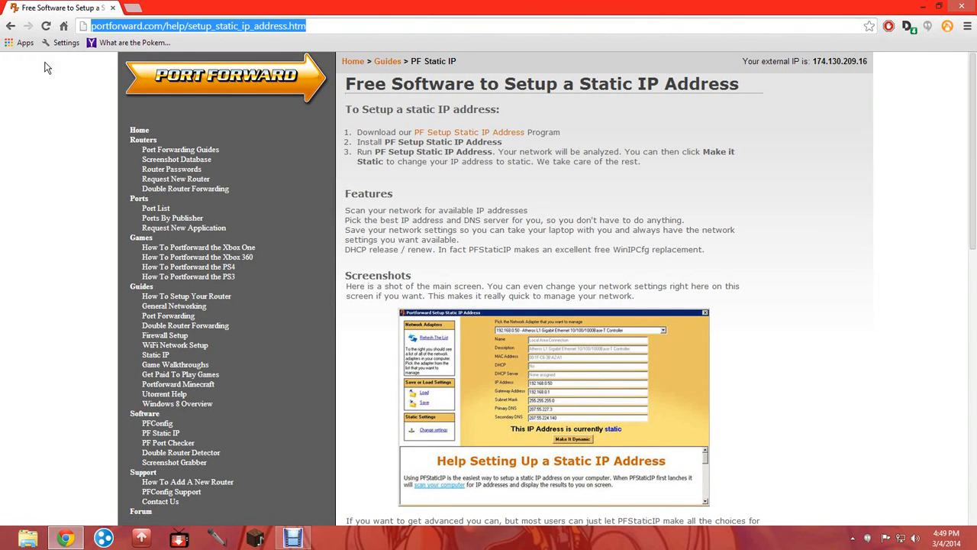
scroll(525, 402, down, 9)
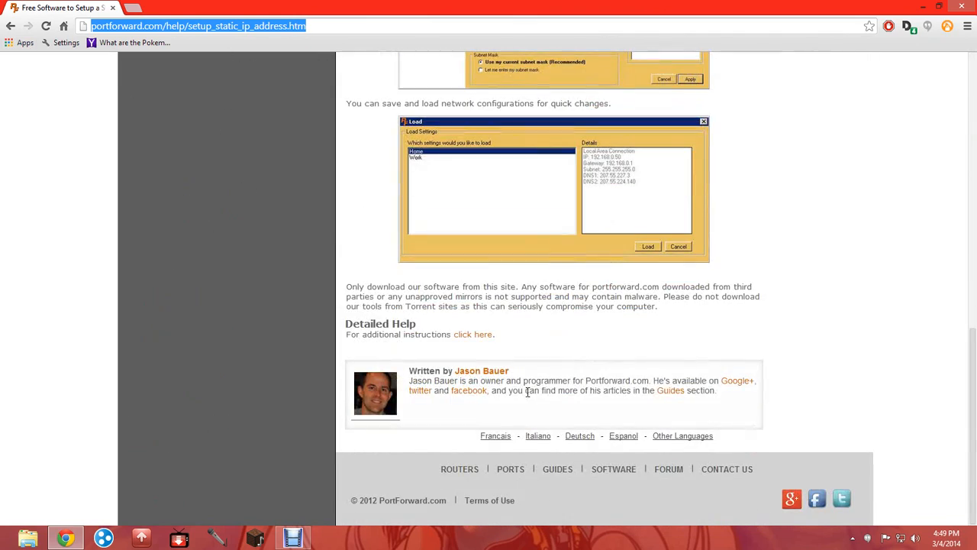
scroll(607, 453, up, 8)
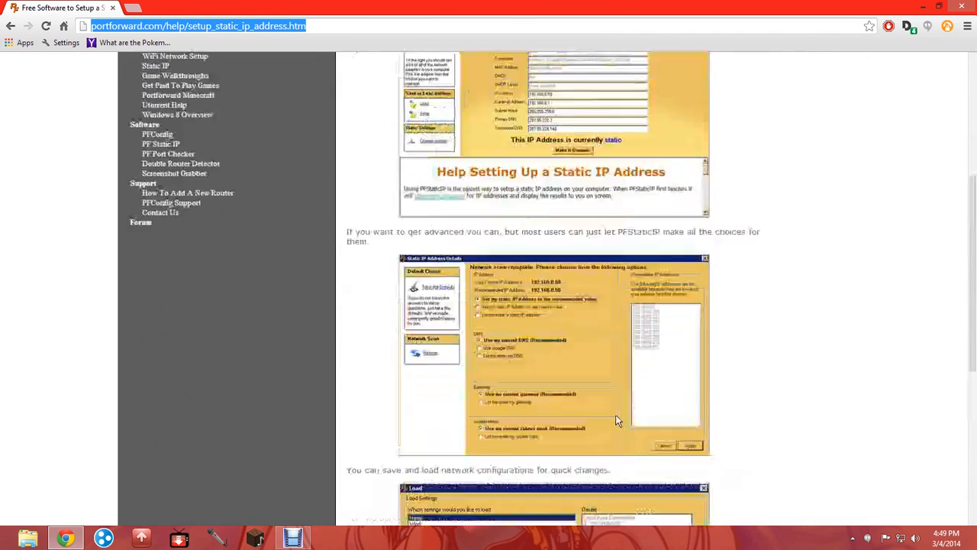
scroll(511, 382, up, 2)
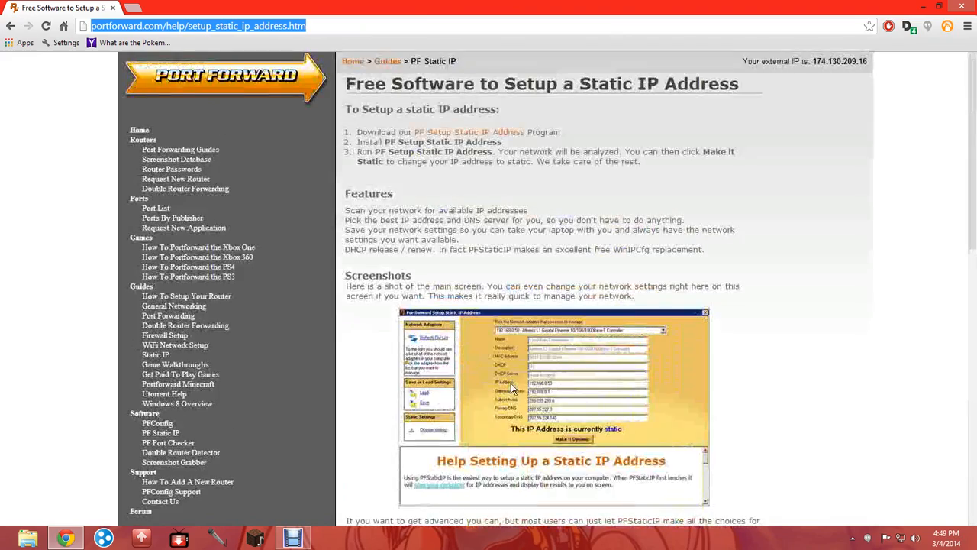
scroll(511, 382, down, 2)
scroll(511, 386, up, 3)
scroll(511, 383, down, 3)
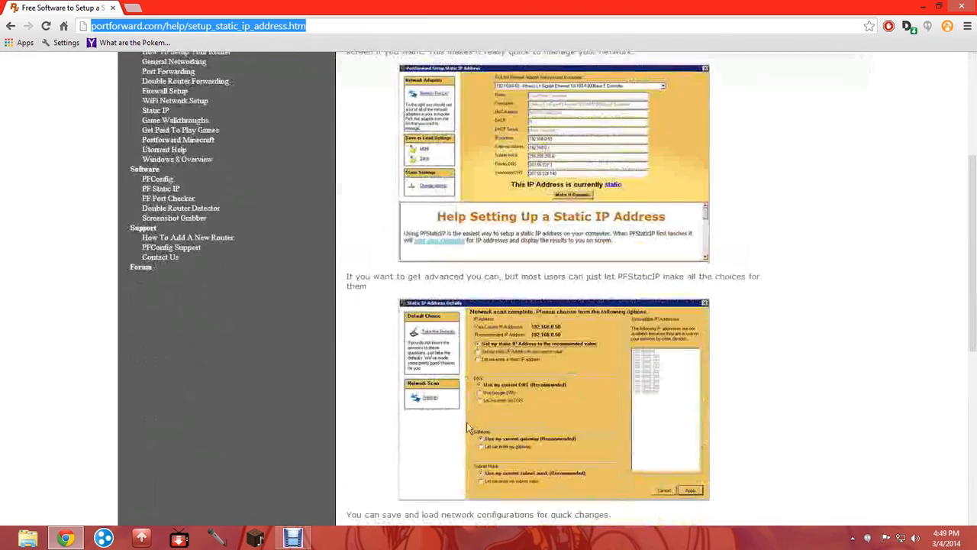
scroll(470, 412, up, 2)
scroll(475, 384, down, 2)
scroll(475, 384, up, 3)
scroll(476, 383, down, 3)
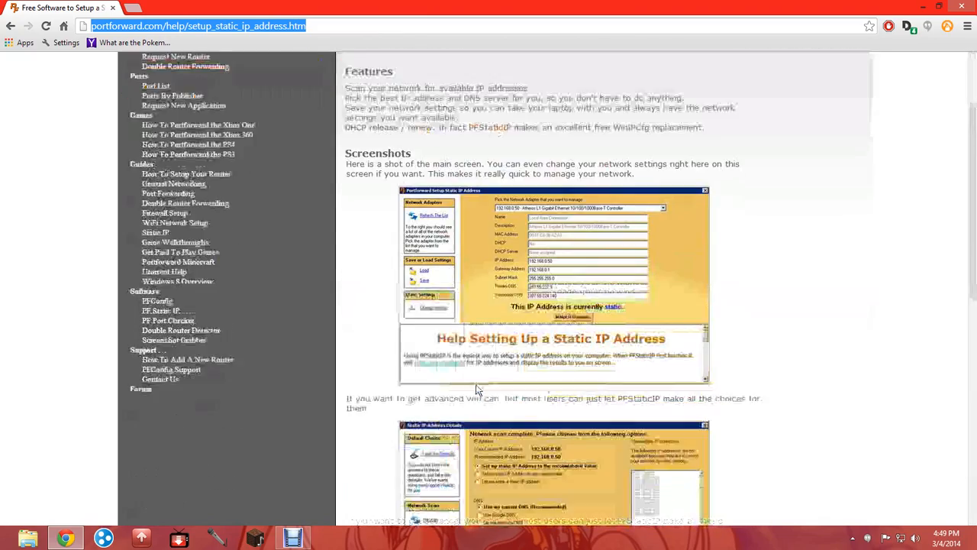
scroll(474, 382, up, 3)
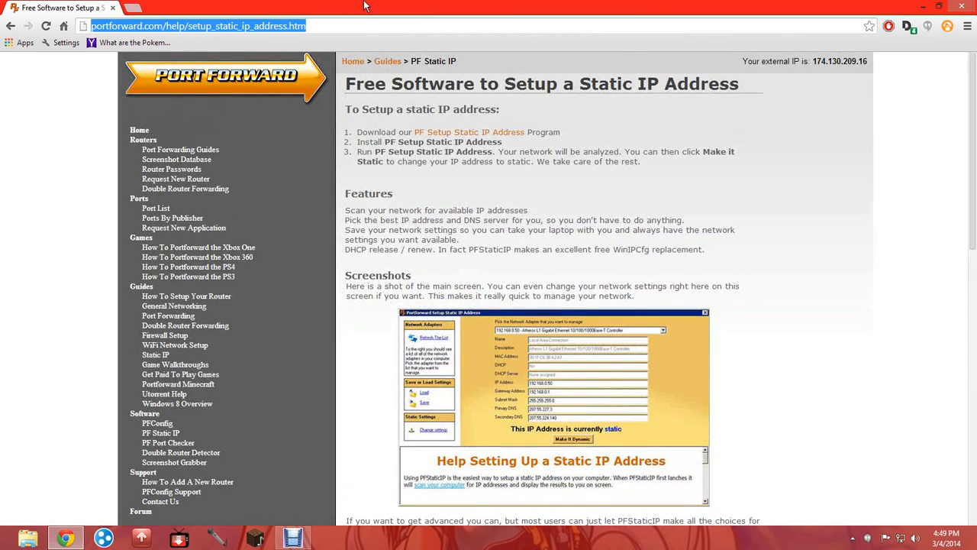
Go to the short link bit.ly/ptfwd22 in the browser.
text(bit.ly)
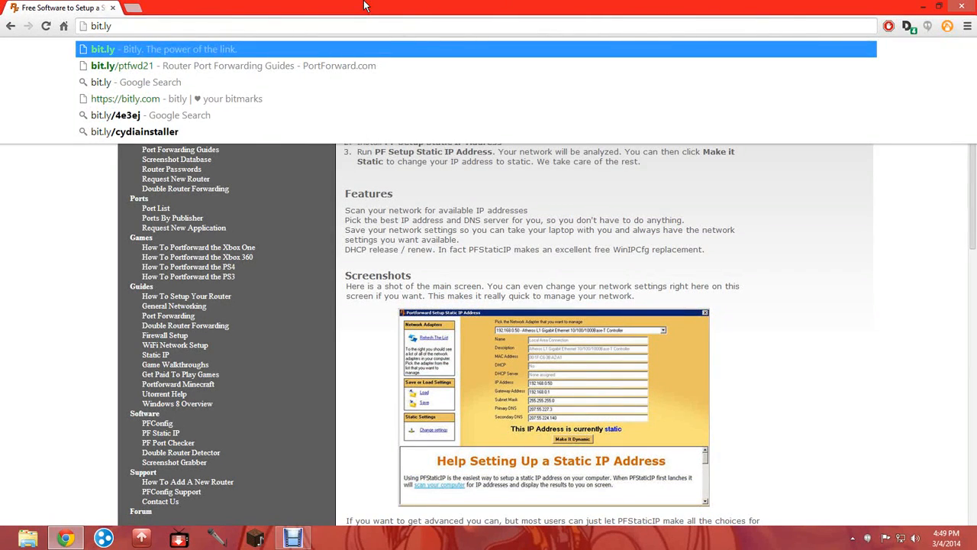
text(\)
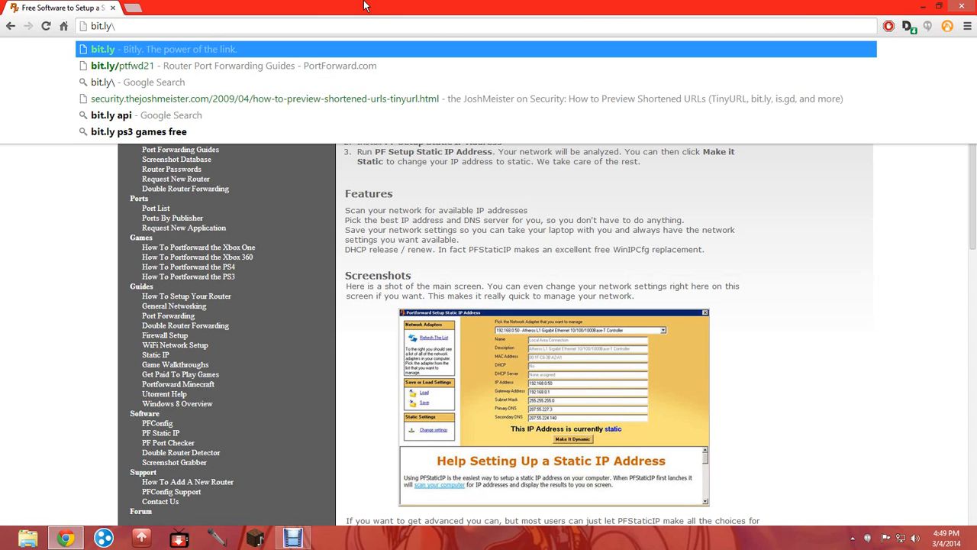
key(BackSpace)
text(/ptfwd)
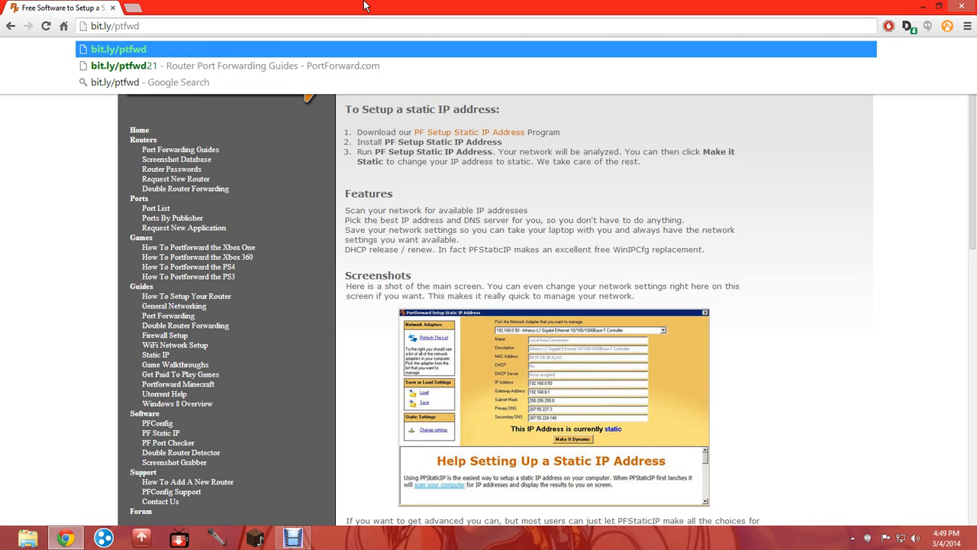
text(22)
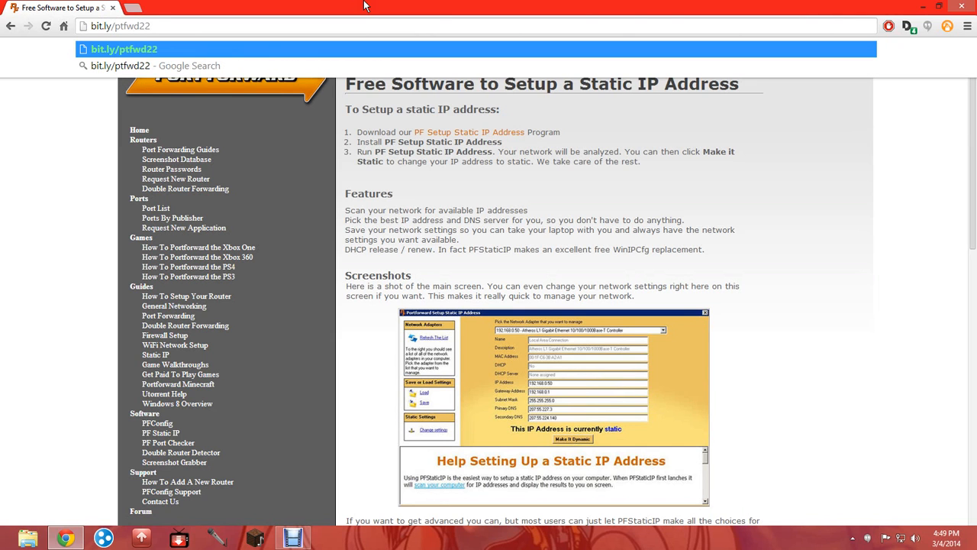
key(Return)
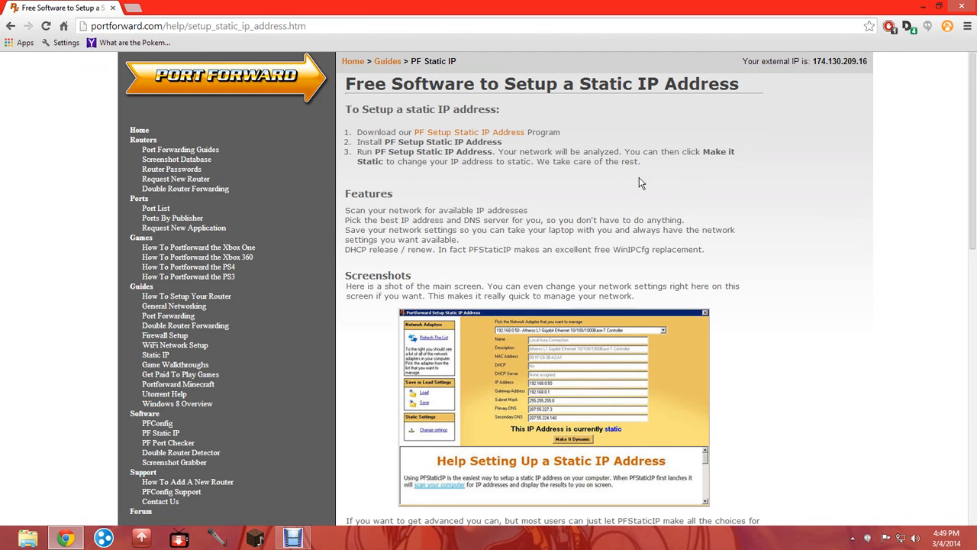
Request the PF Setup Static IP Address download, cancel saving the installer, and close the browser.
click(508, 133)
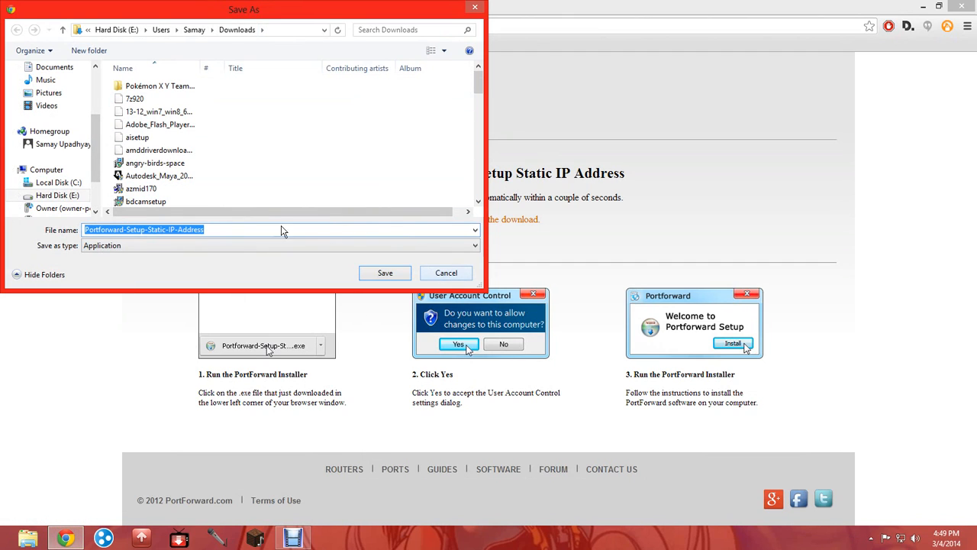
click(435, 276)
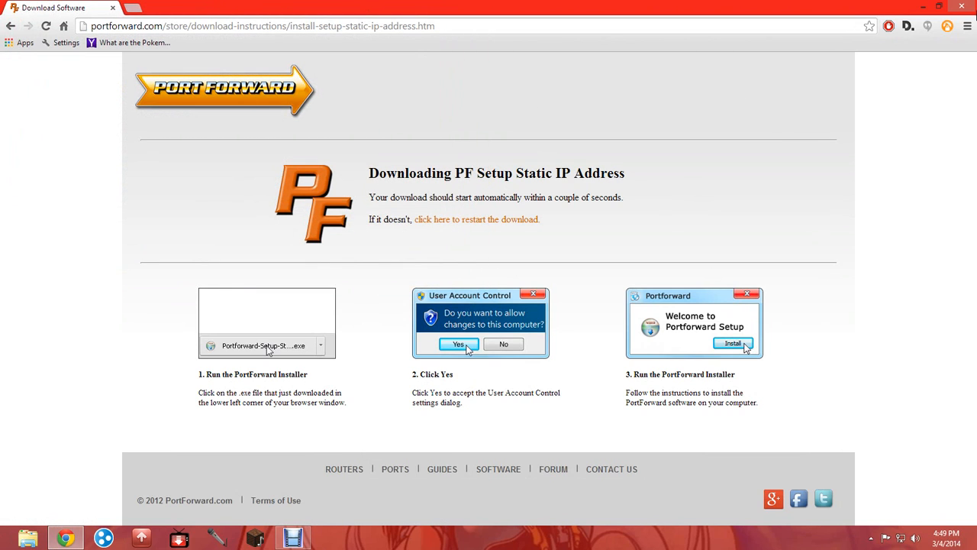
click(953, 6)
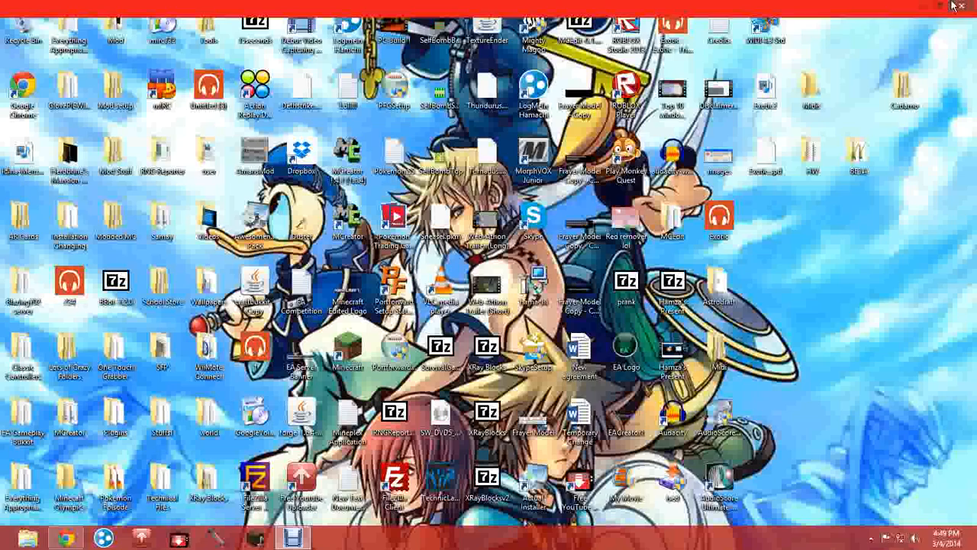
Launch Portforward Setup Static IP Address from the desktop and review its network adapter choices, keeping the Ethernet adapter.
double_click(385, 319)
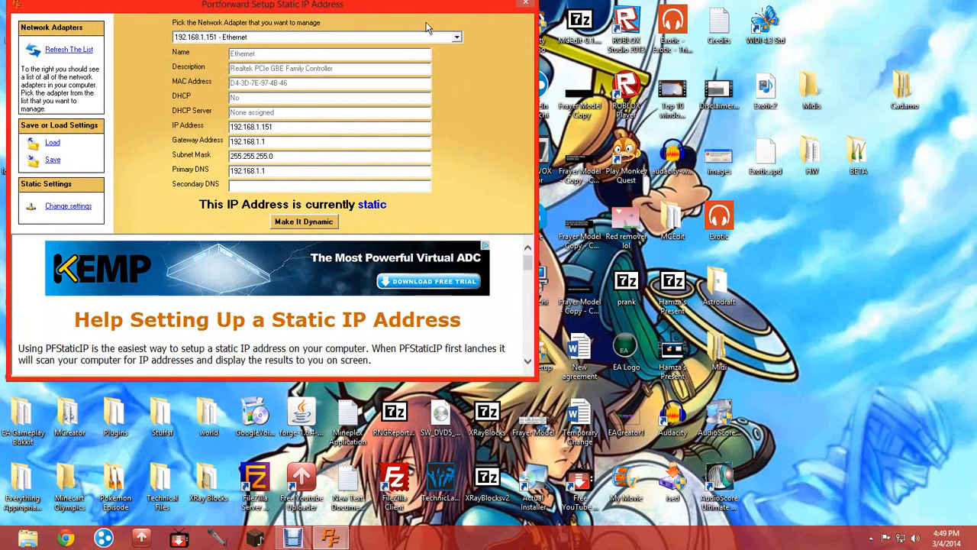
click(454, 37)
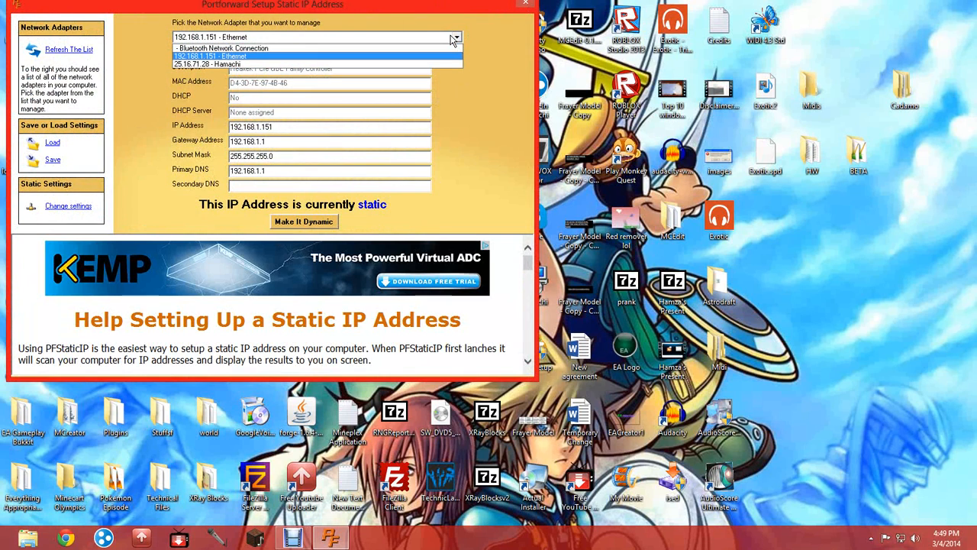
click(454, 38)
click(455, 38)
click(360, 172)
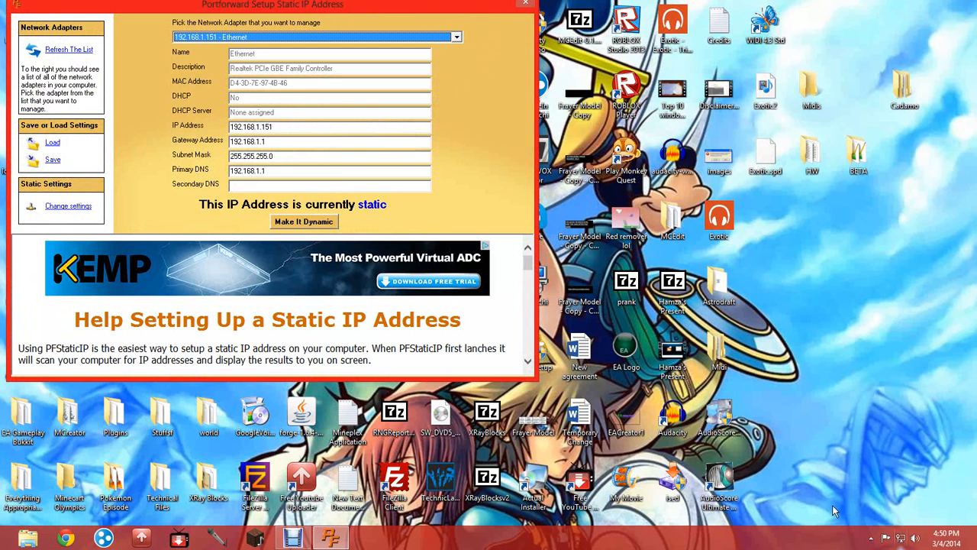
Make the Ethernet adapter's IP address dynamic and apply the network changes.
click(871, 538)
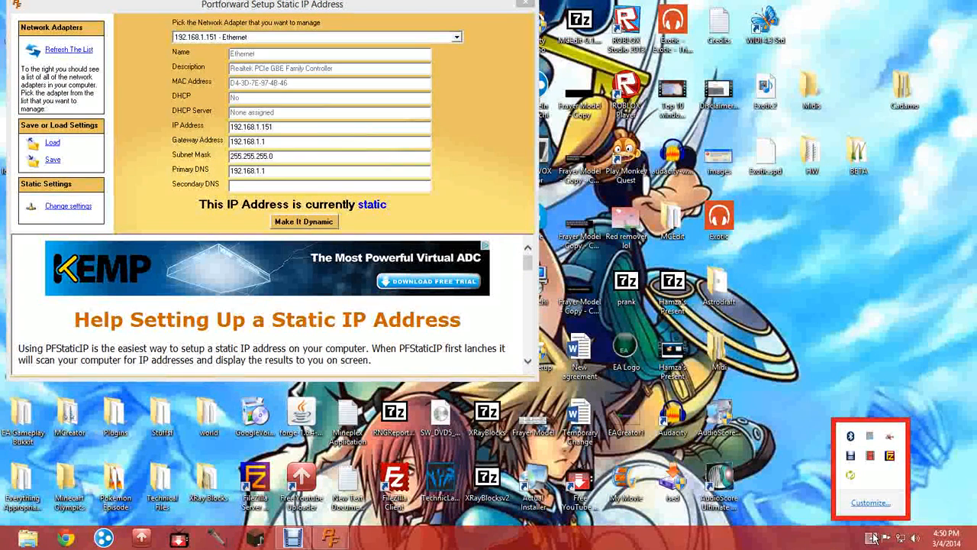
click(871, 537)
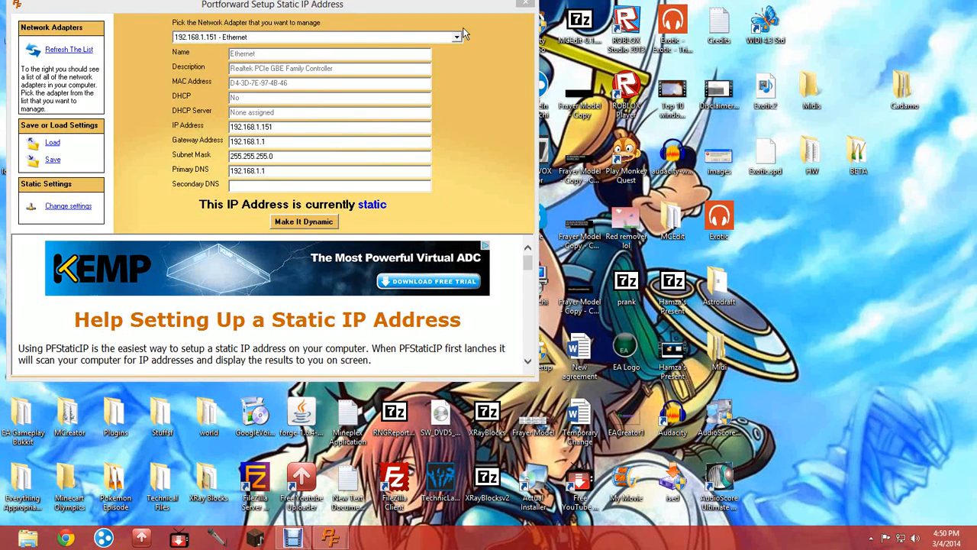
click(332, 222)
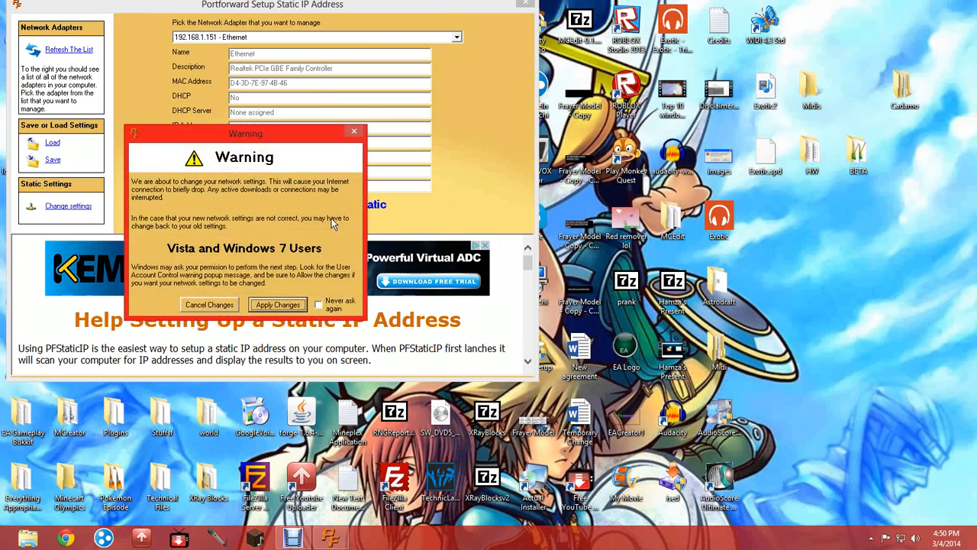
click(262, 302)
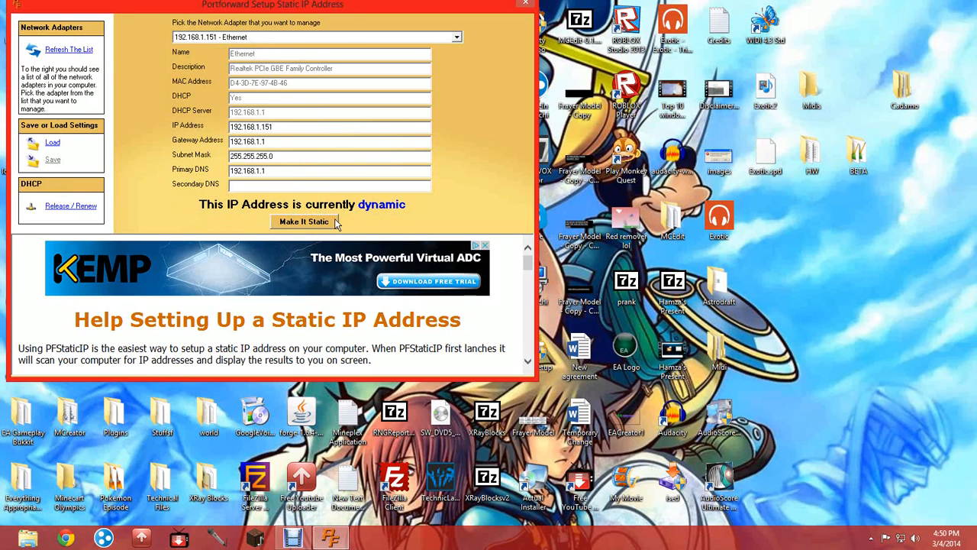
Start making the Ethernet IP address static and choose to enter the address manually, using 192.168.1.151.
click(299, 225)
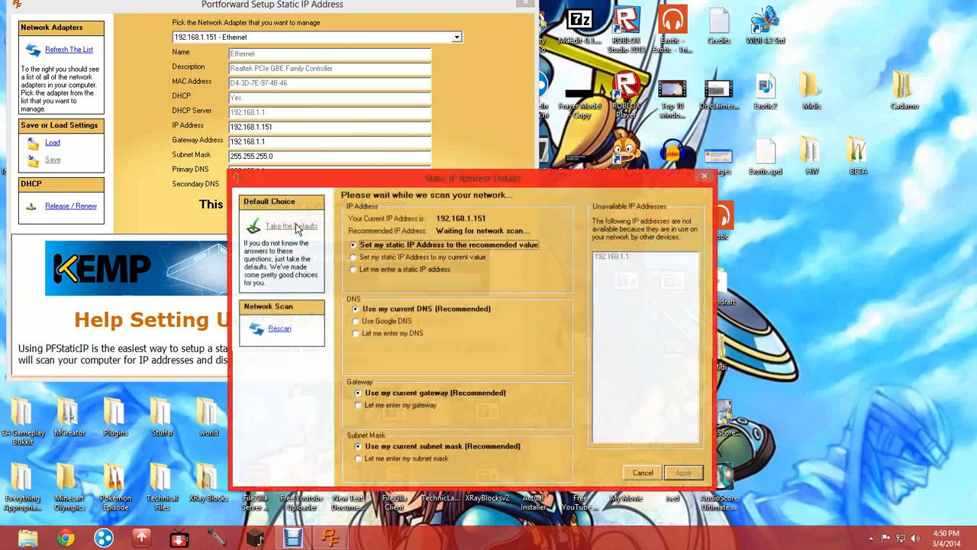
click(352, 258)
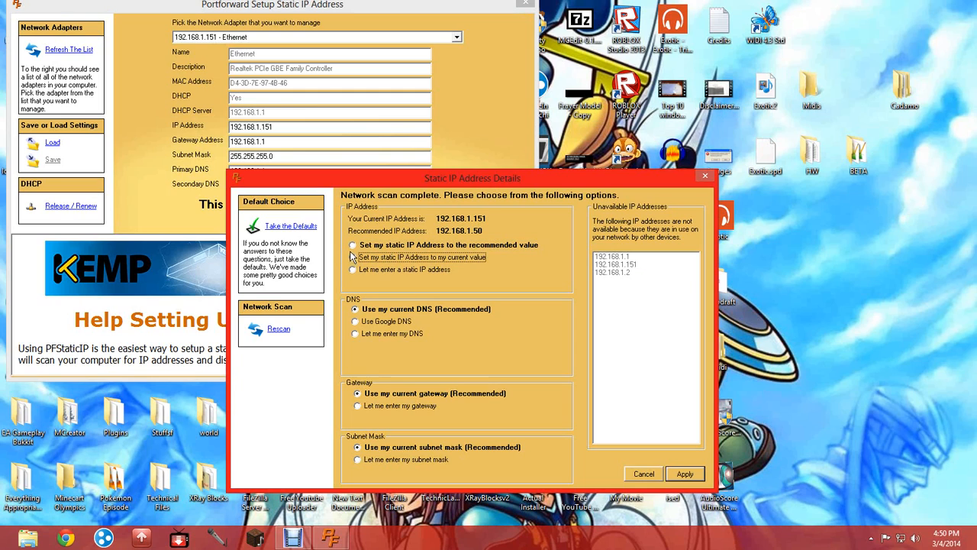
click(353, 245)
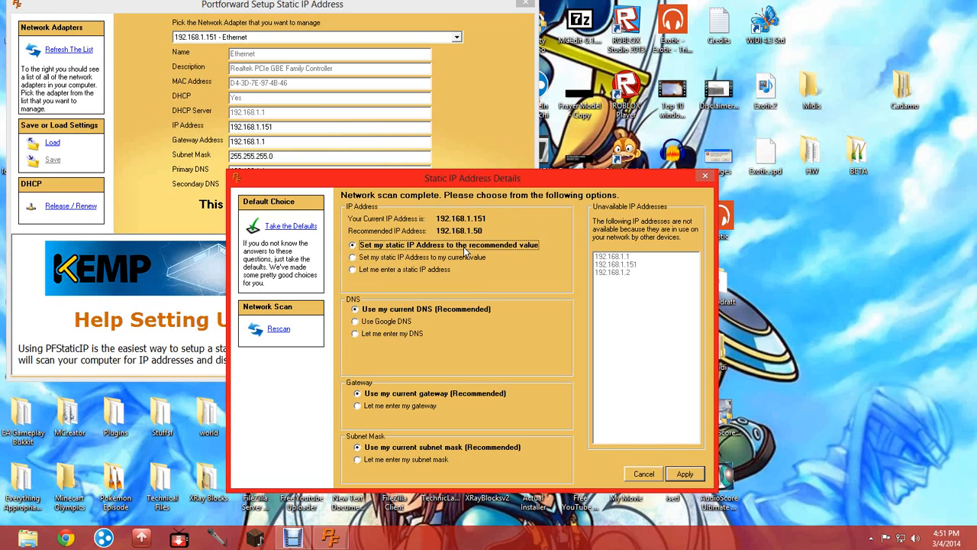
click(355, 258)
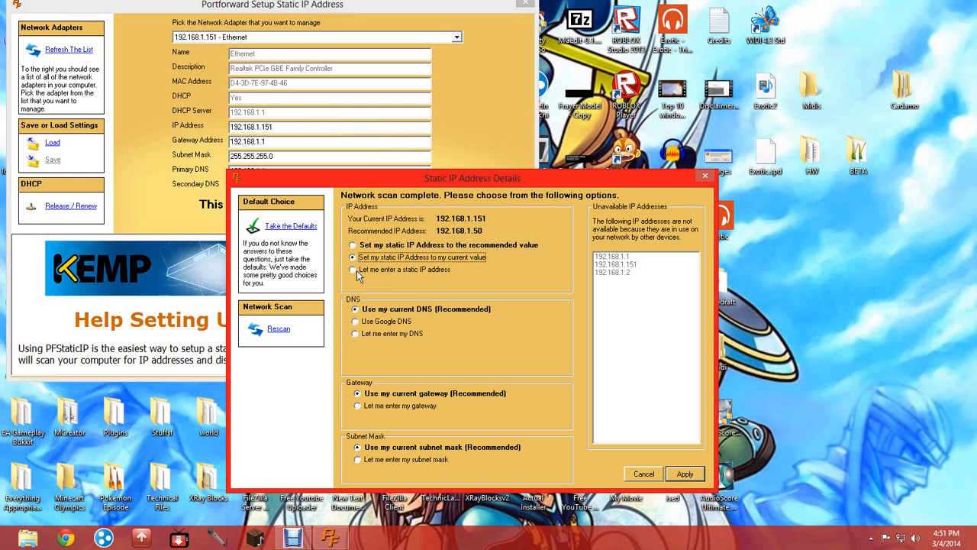
click(355, 271)
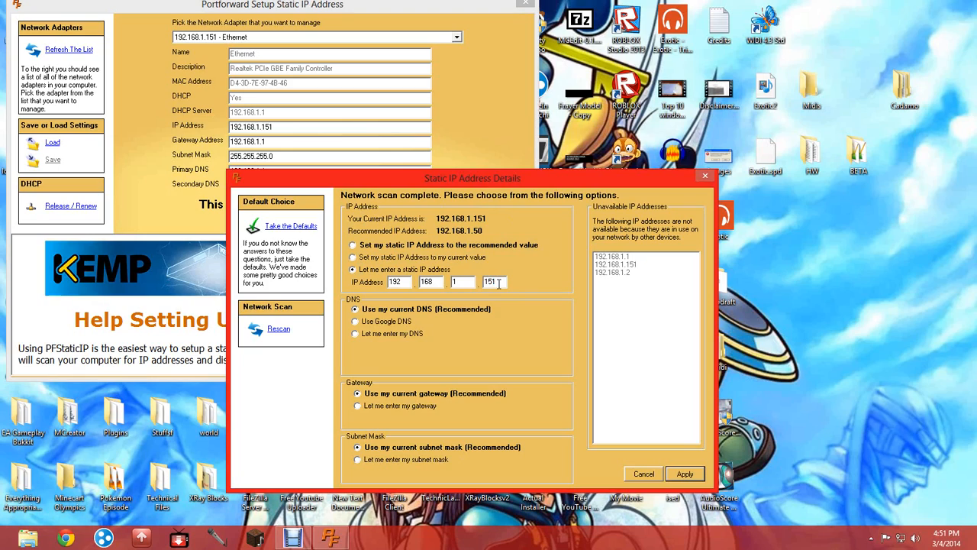
double_click(499, 282)
click(476, 251)
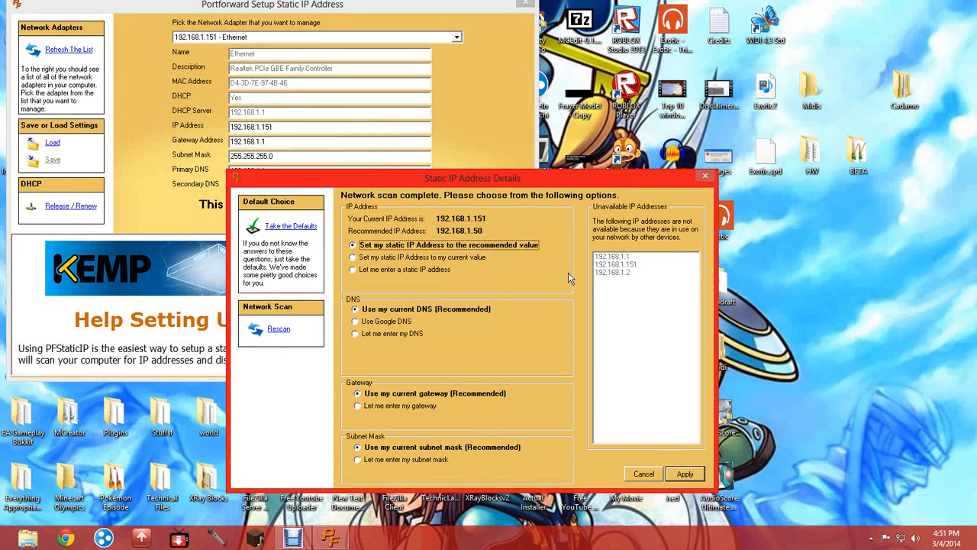
click(353, 270)
click(502, 286)
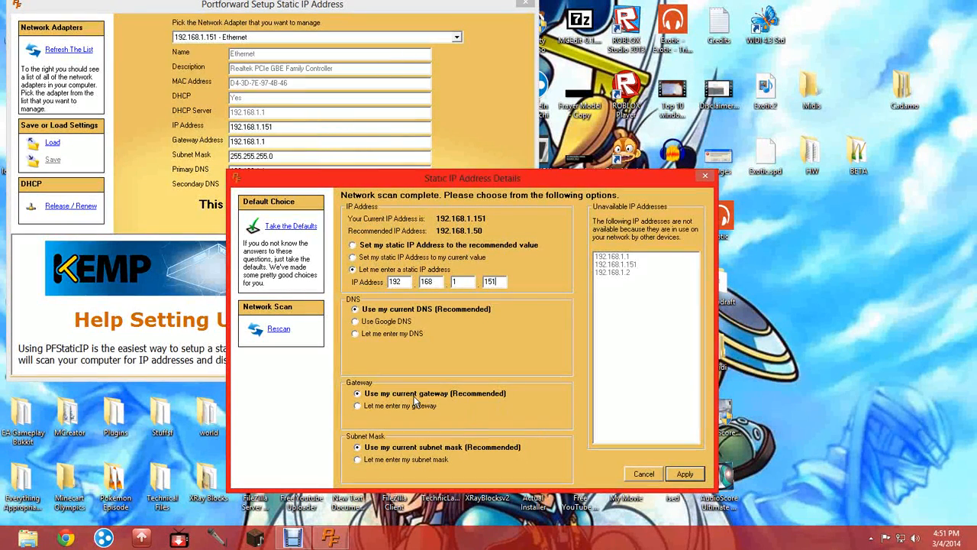
Try the manual gateway and subnet mask options, returning each to the recommended current setting.
click(360, 406)
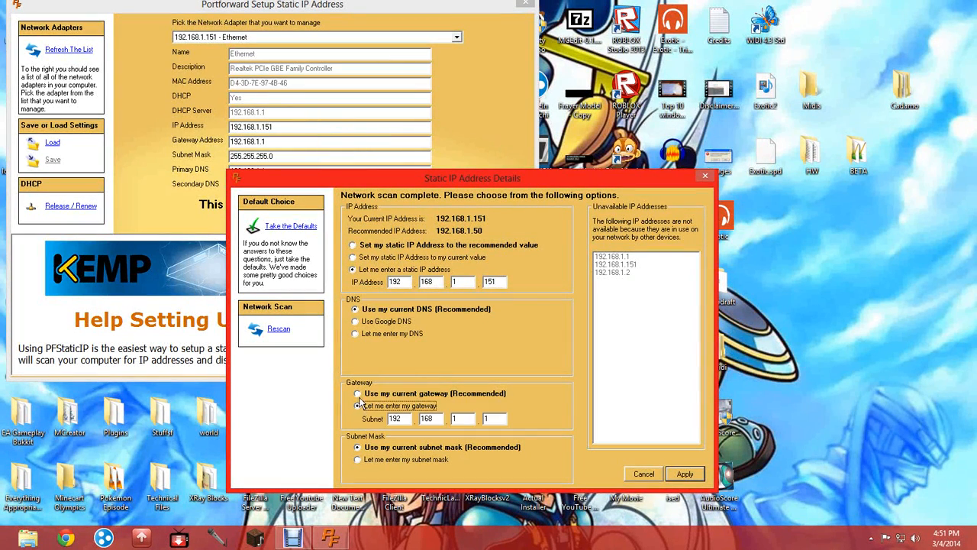
click(358, 394)
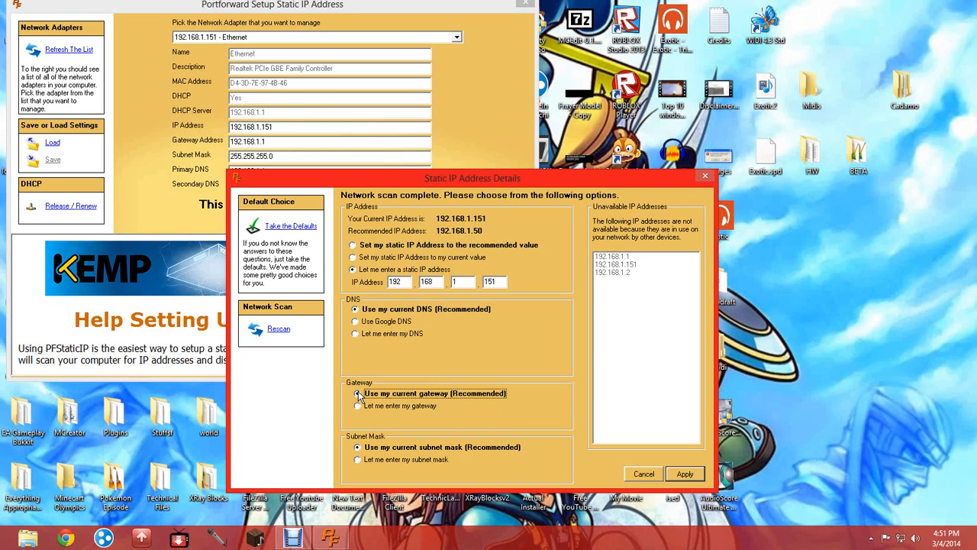
click(358, 458)
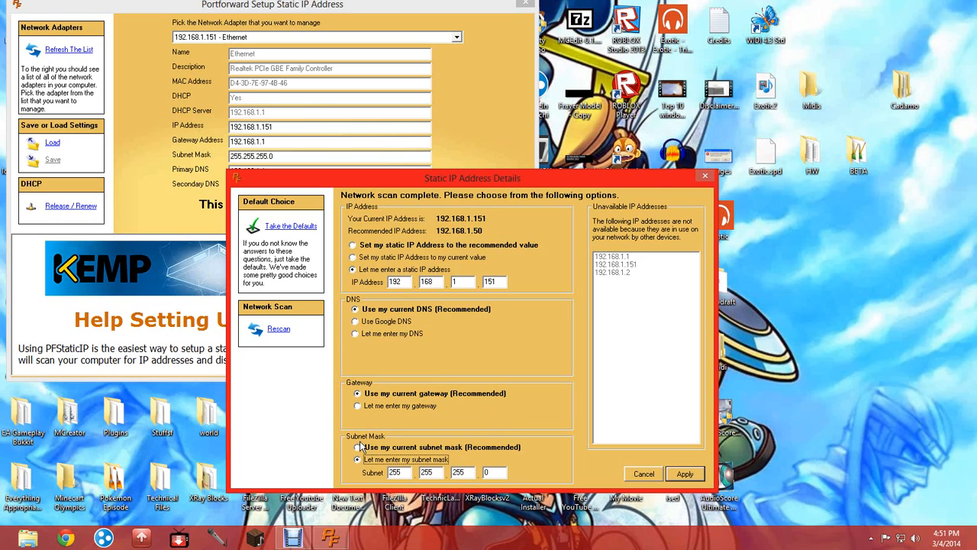
click(358, 447)
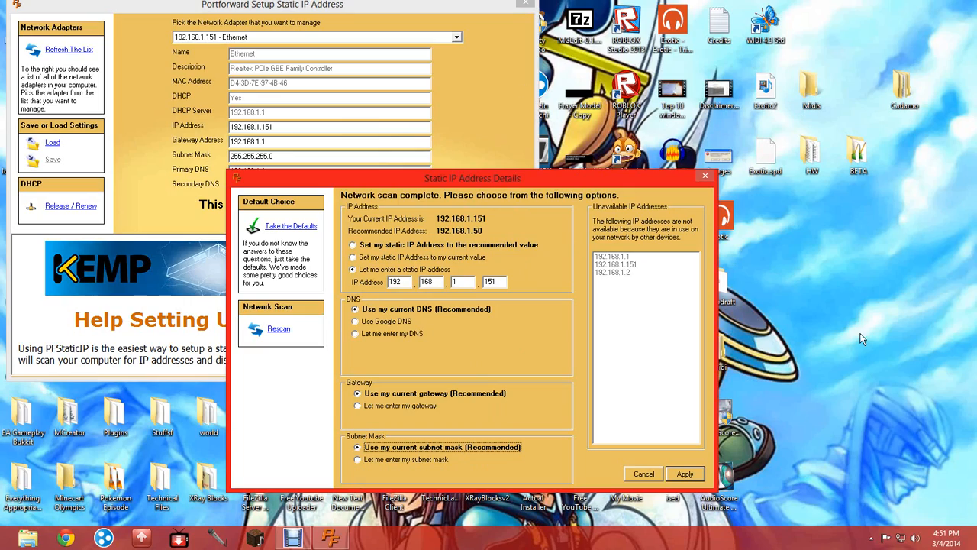
Apply the Ethernet adapter's static IP details, accept the network changes, and close the Setup Static IP Address program.
click(687, 474)
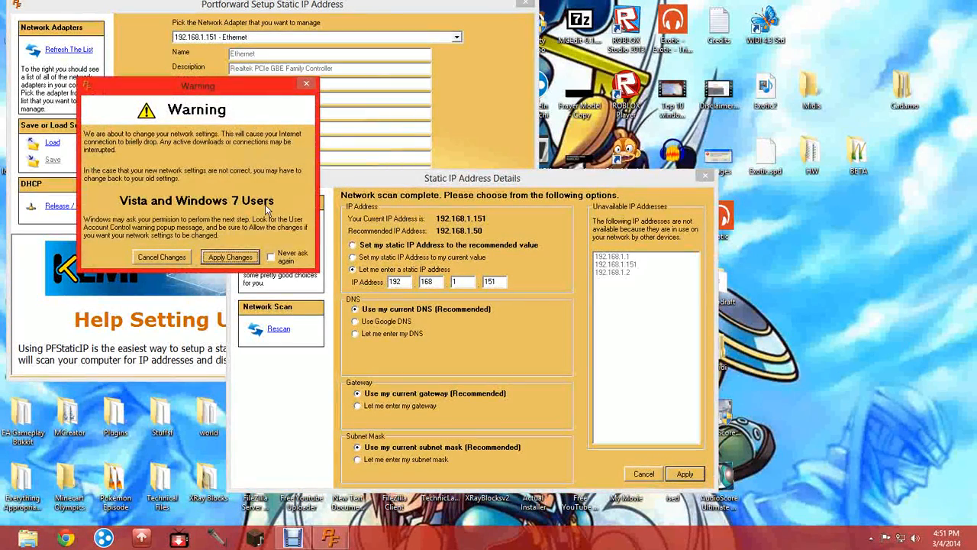
click(229, 257)
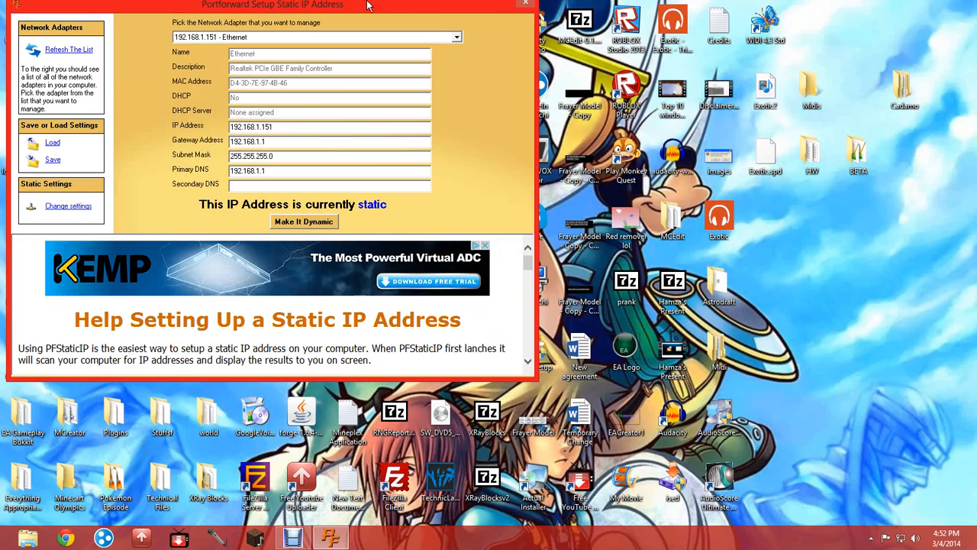
drag(367, 6, 405, 25)
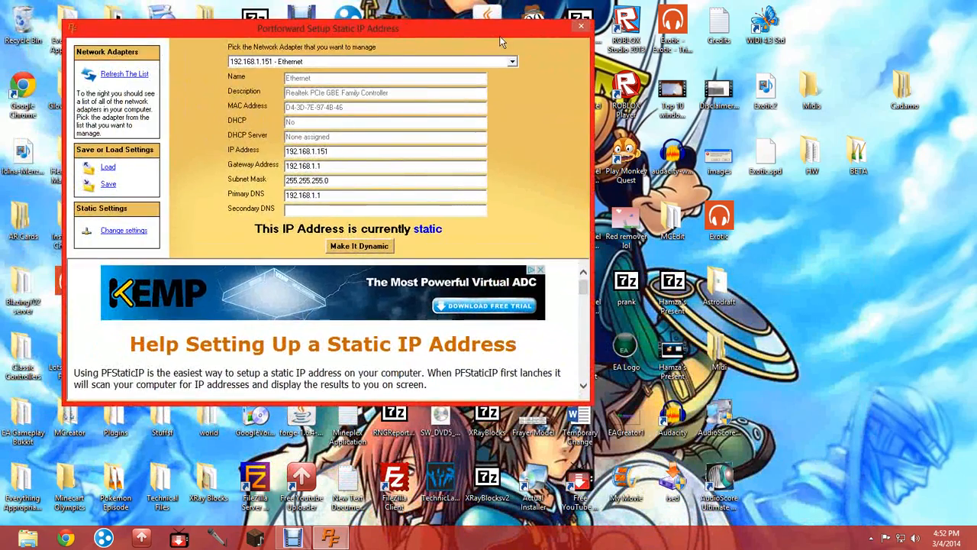
click(581, 27)
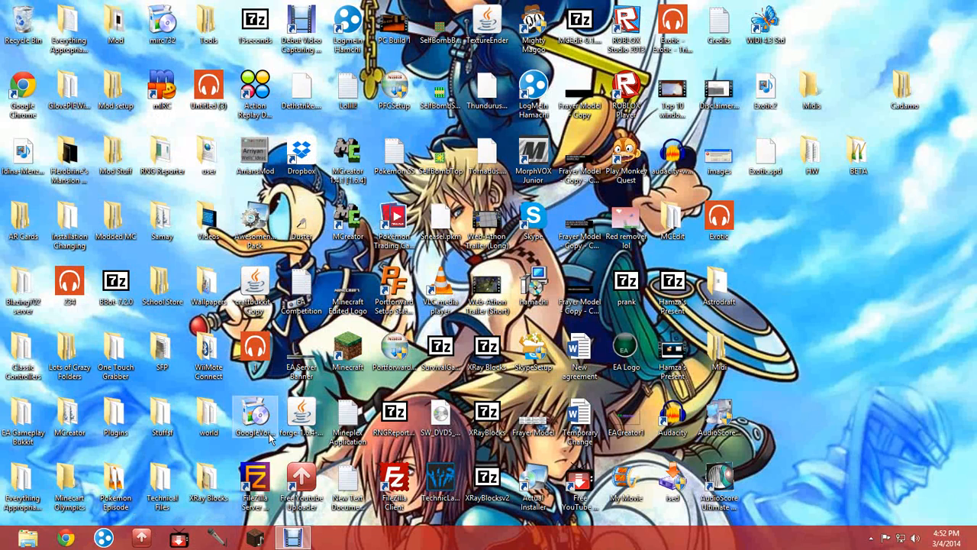
Open Control Panel from the Computer view in File Explorer.
mouse_move(2, 547)
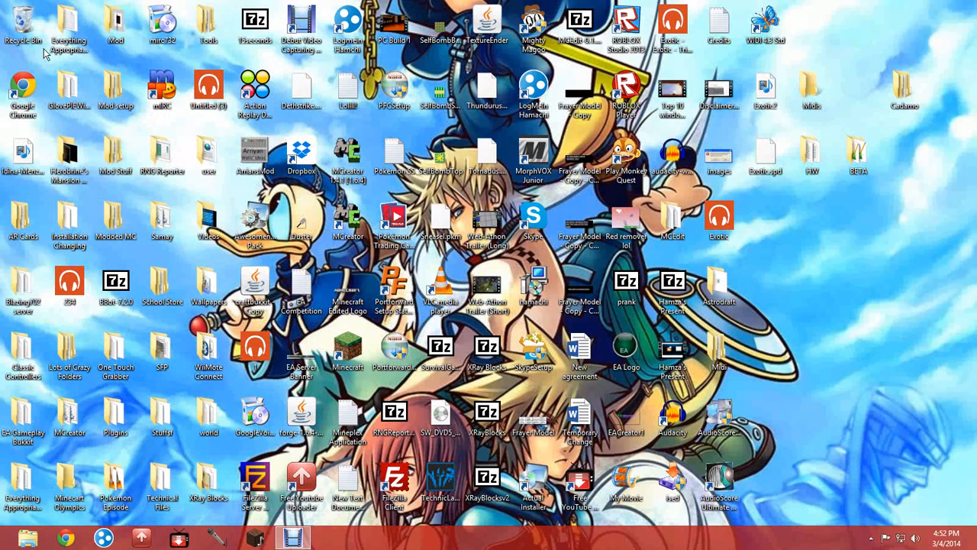
click(38, 540)
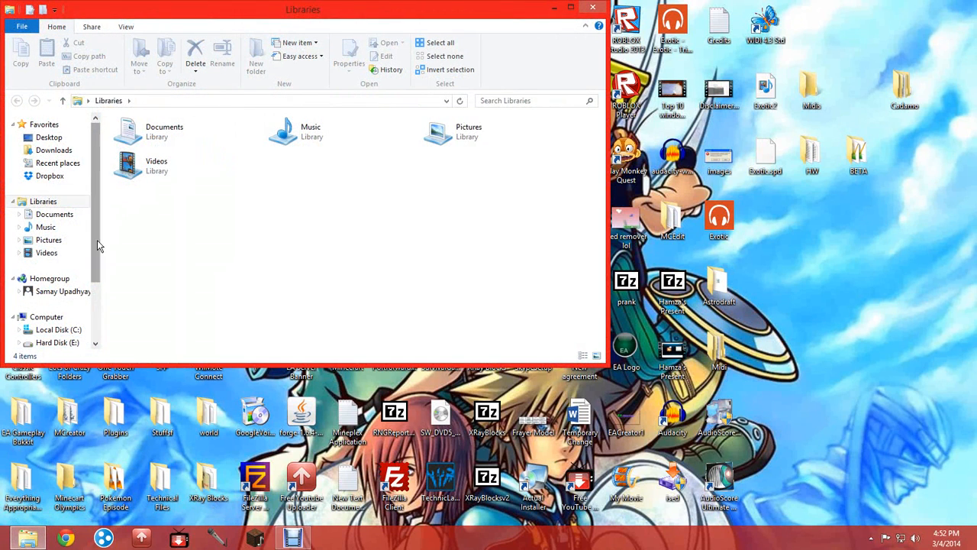
drag(96, 247, 71, 296)
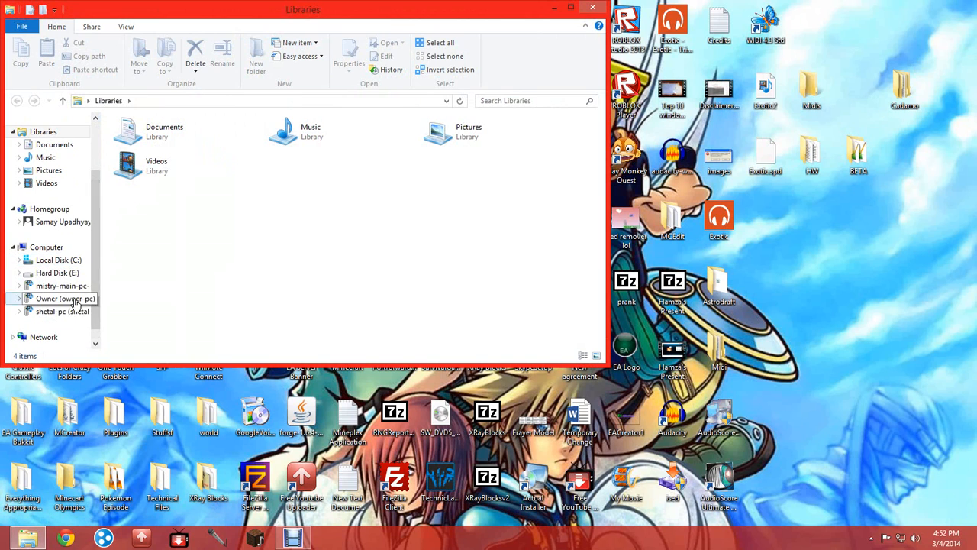
click(48, 247)
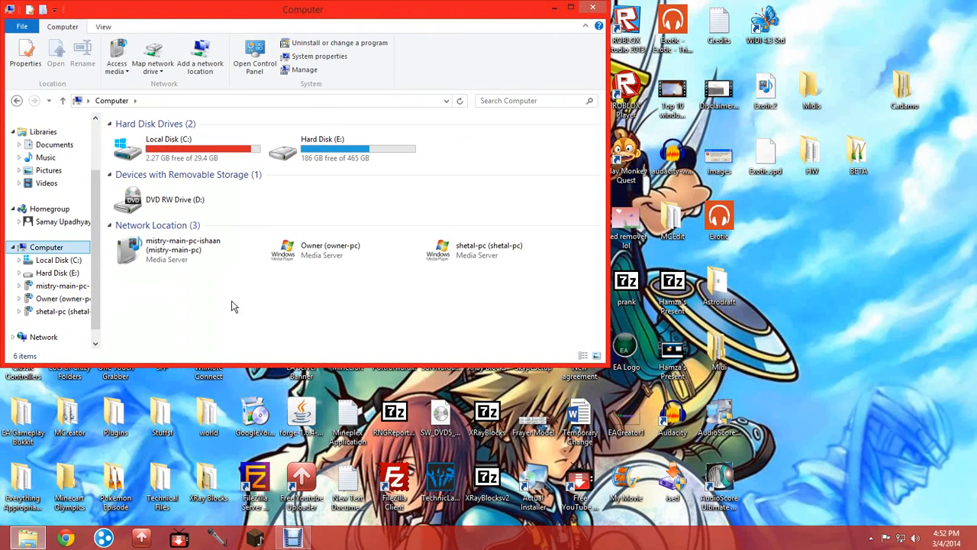
click(252, 73)
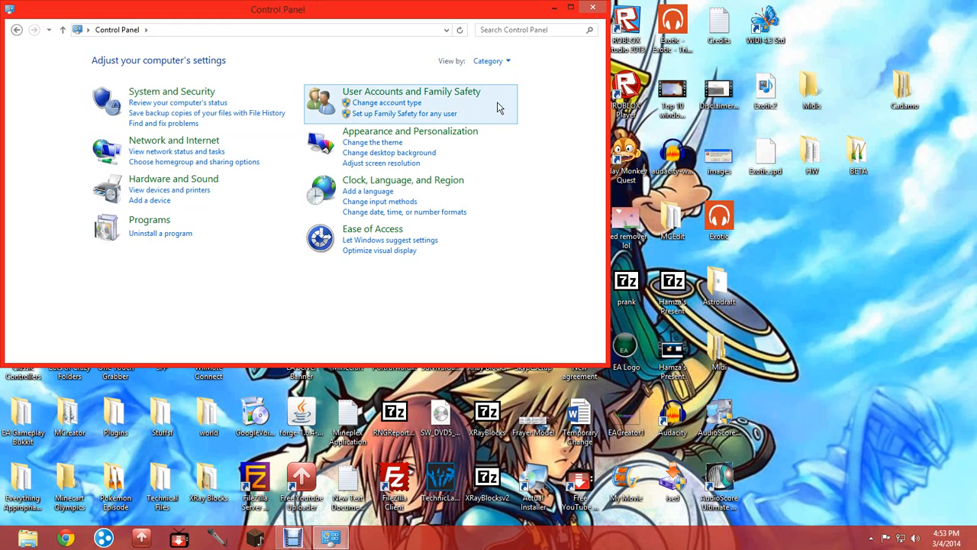
Open the advanced settings of Windows Firewall from System and Security.
click(155, 93)
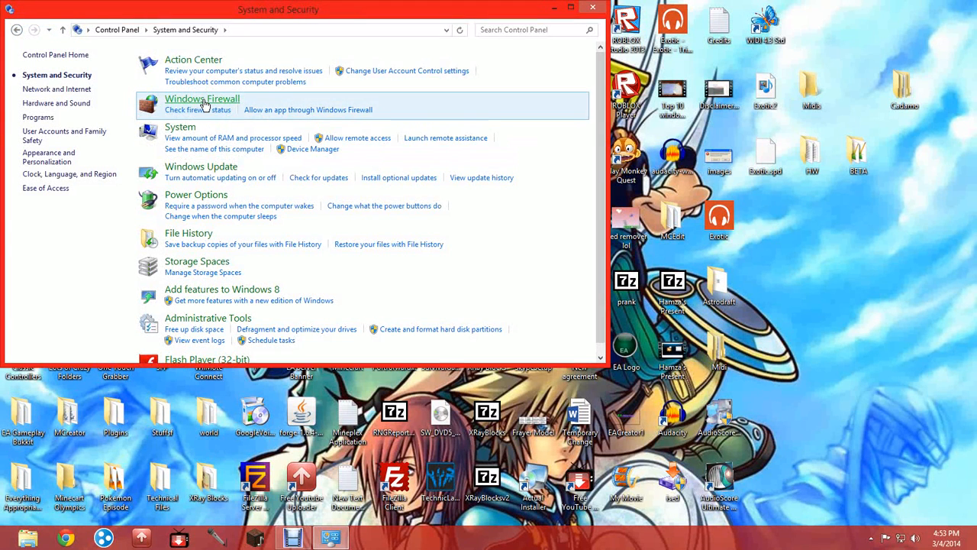
click(203, 100)
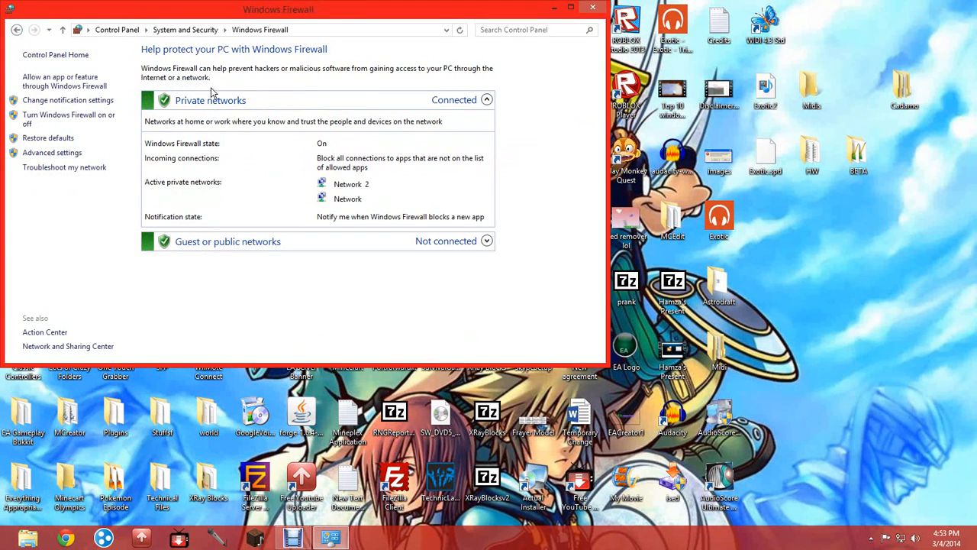
click(52, 154)
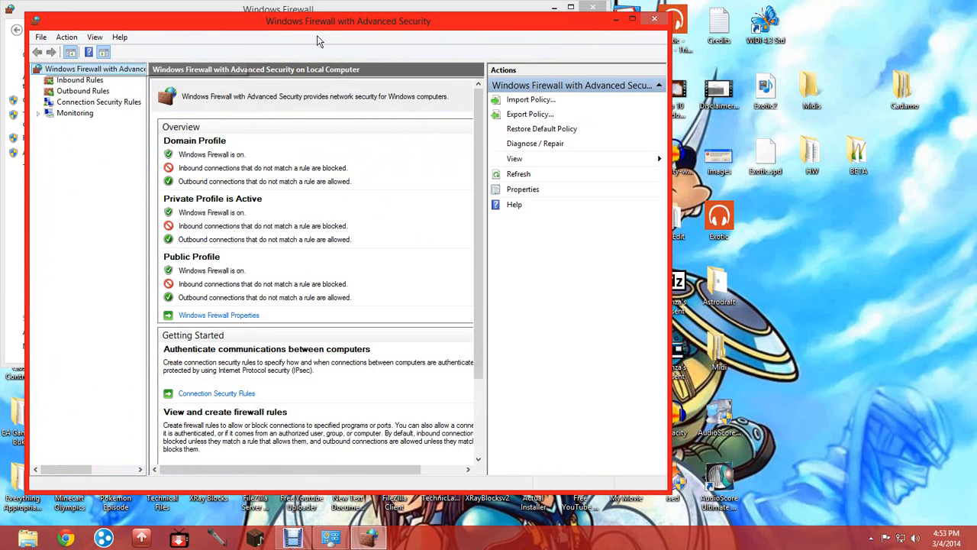
Show the firewall's inbound rules and widen the window to fill the screen.
drag(307, 21, 7, 6)
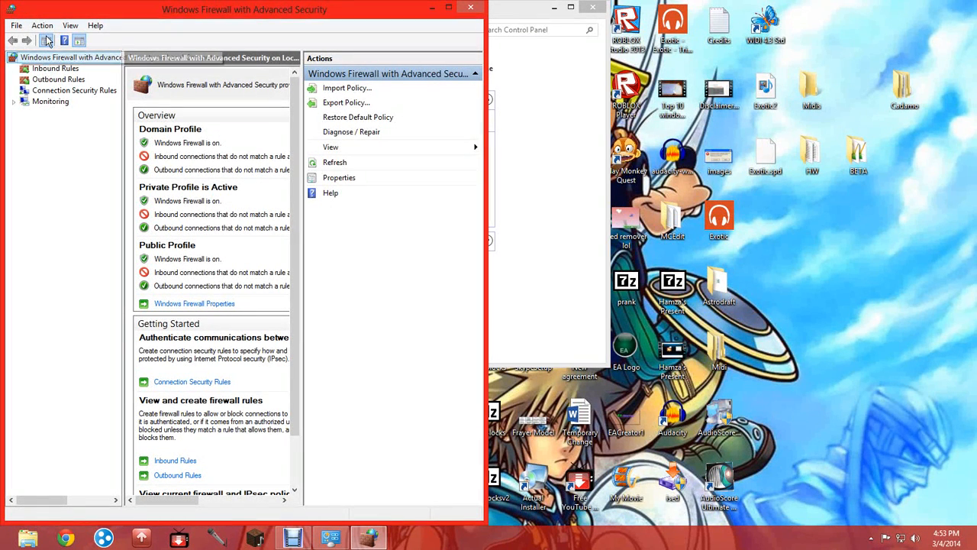
click(43, 69)
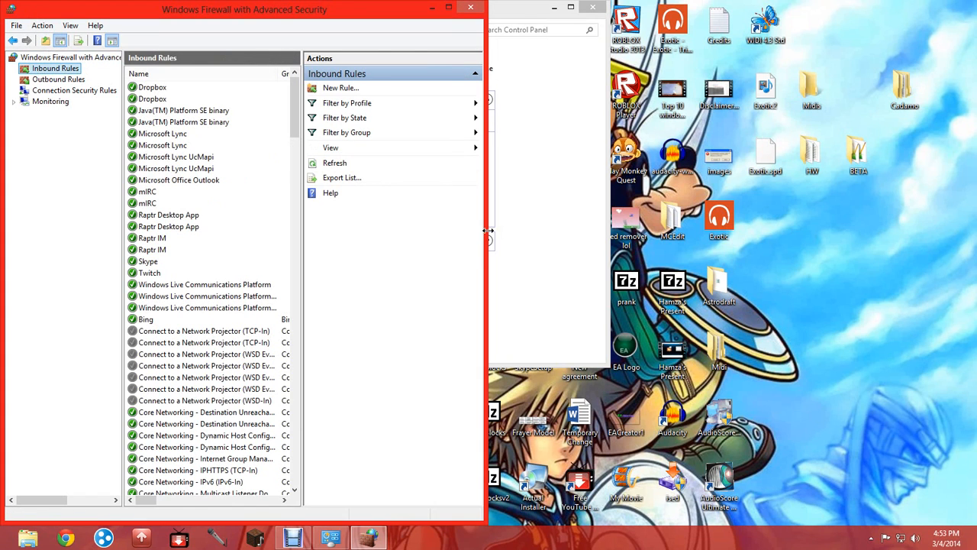
drag(485, 236, 974, 233)
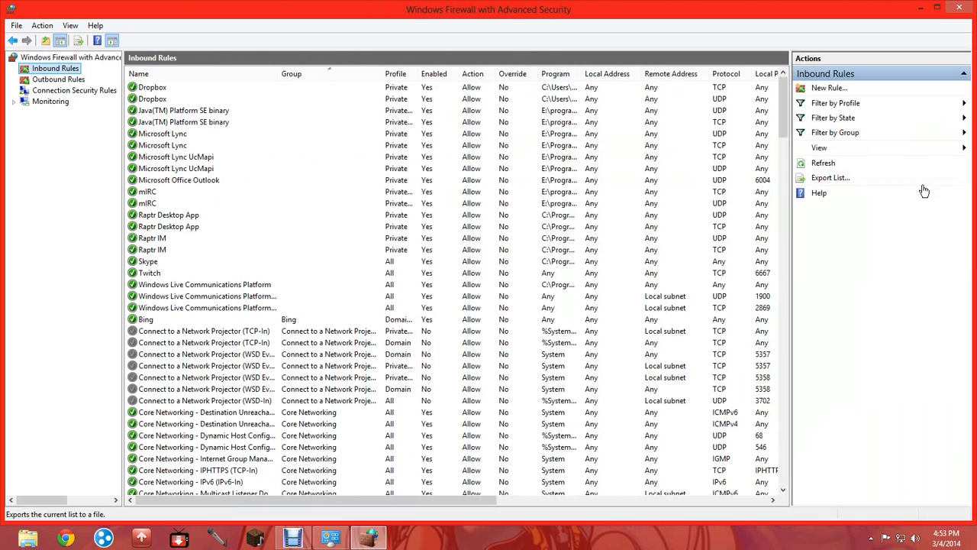
Start a new inbound port rule using UDP and specific local ports, trying the all local ports option on the way.
click(829, 87)
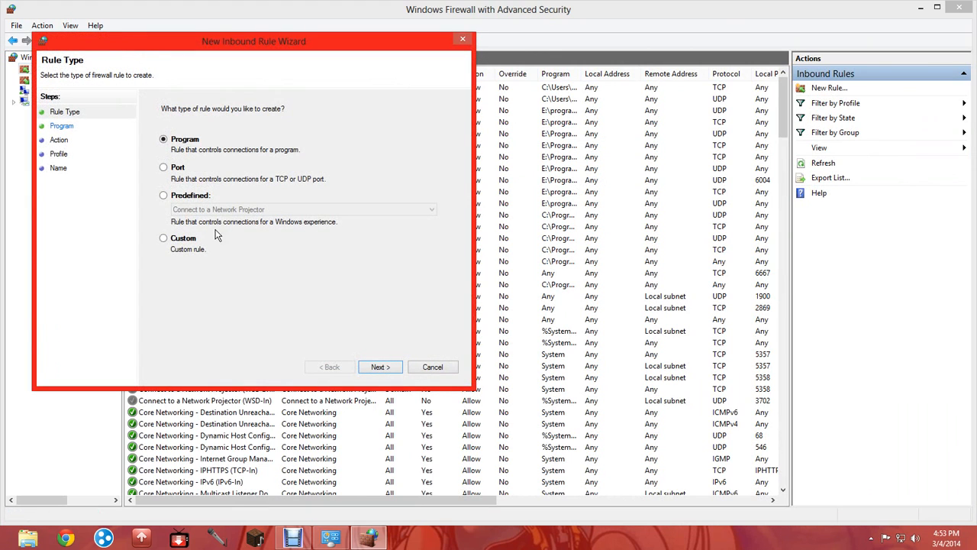
click(173, 168)
click(395, 367)
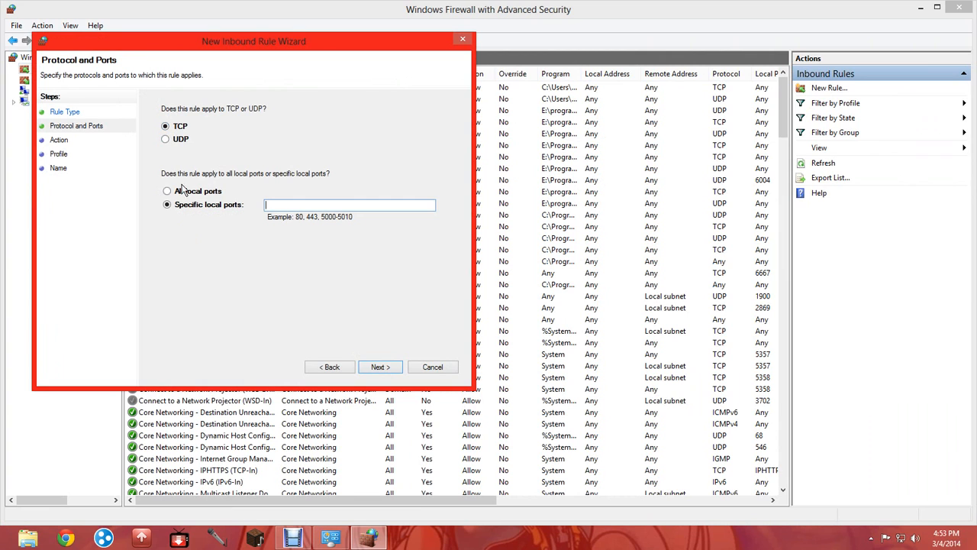
drag(238, 41, 423, 166)
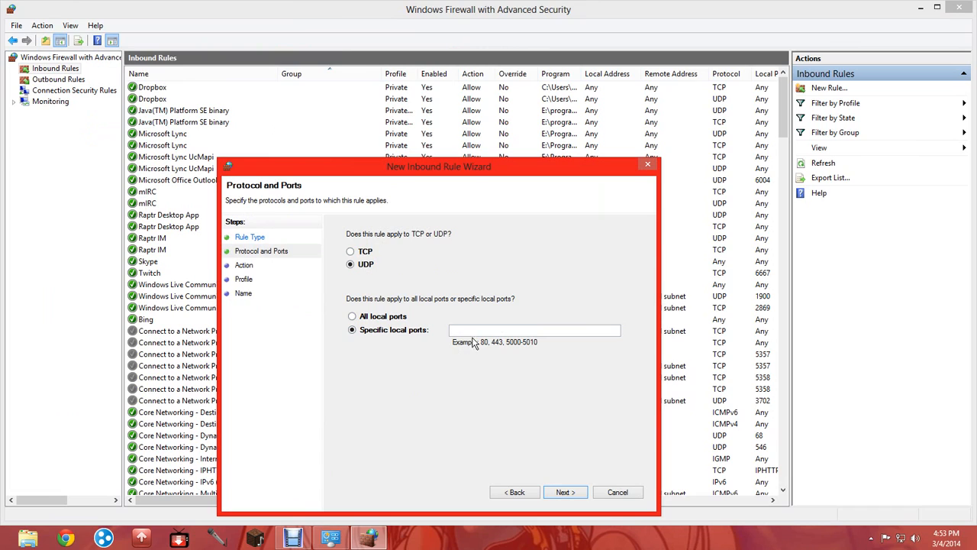
click(370, 319)
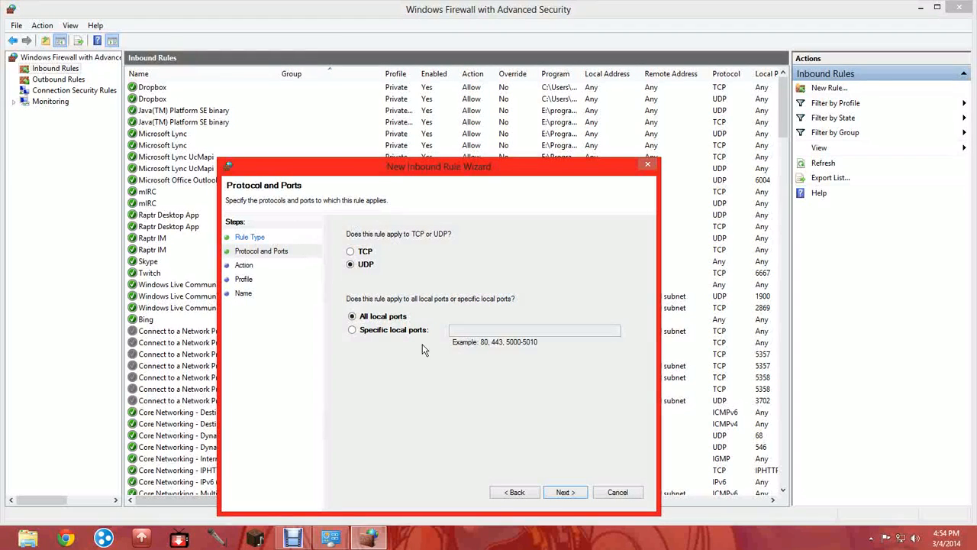
click(377, 332)
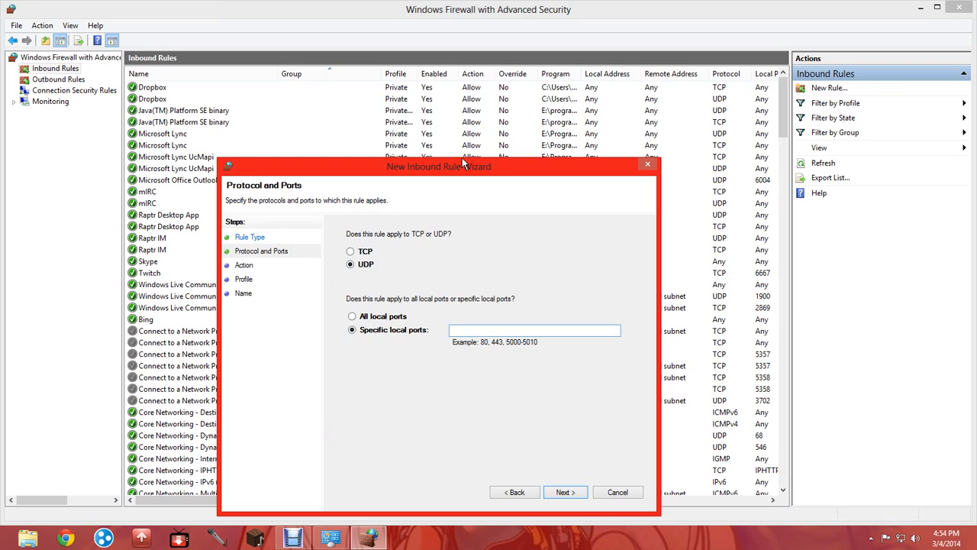
Enter 4 as the specific local port, keep the connection allowed for all profiles, and cancel the new inbound rule.
text(2)
key(BackSpace)
text(4)
click(554, 492)
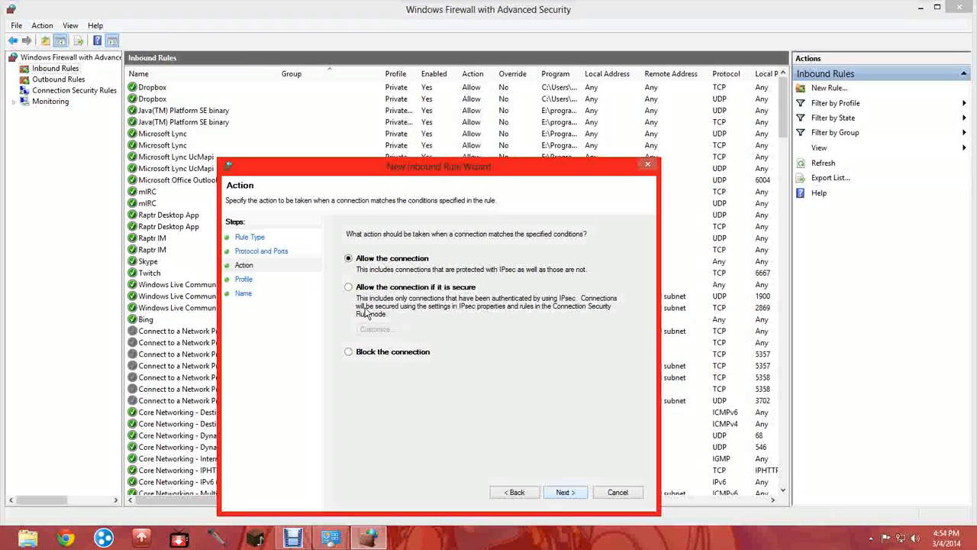
click(565, 493)
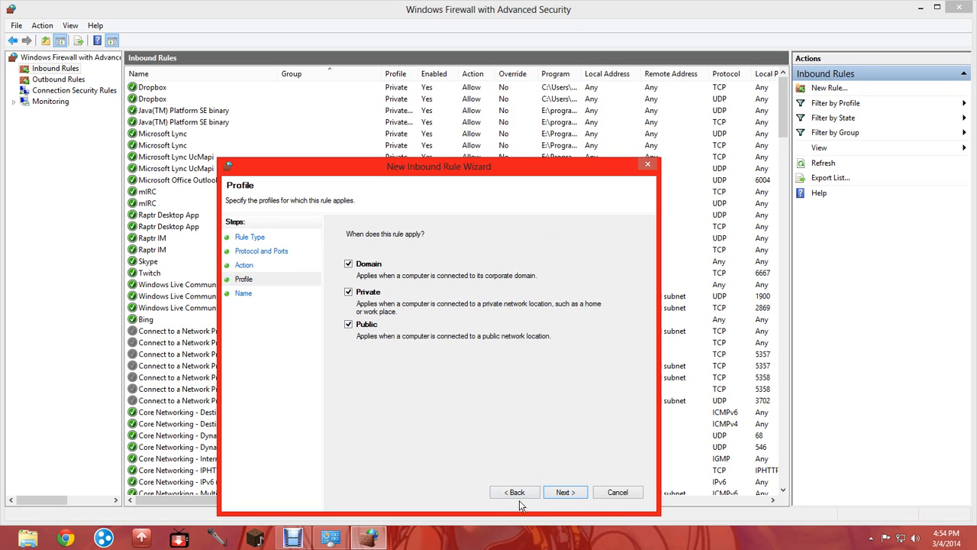
click(616, 492)
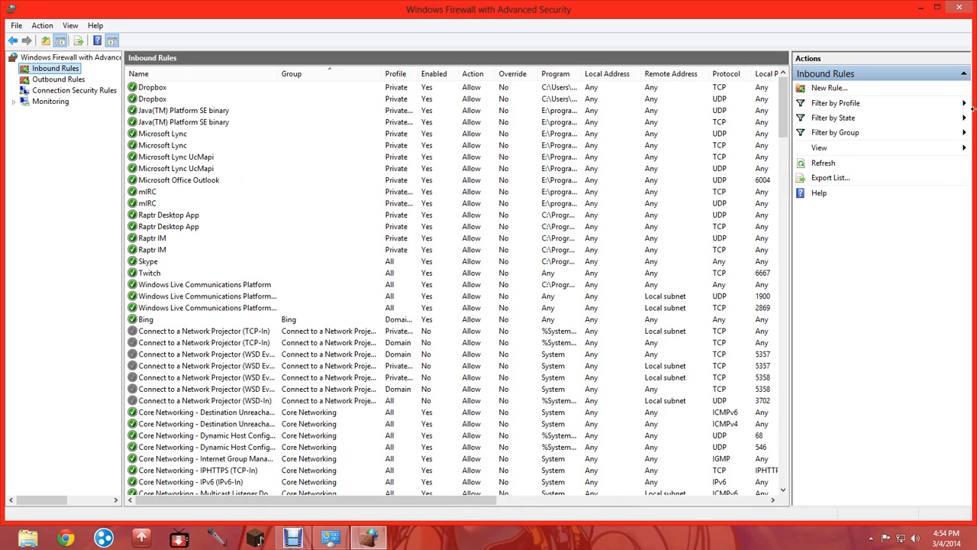
Review the outbound rules against the inbound rules, and close the advanced firewall and Control Panel windows.
click(40, 81)
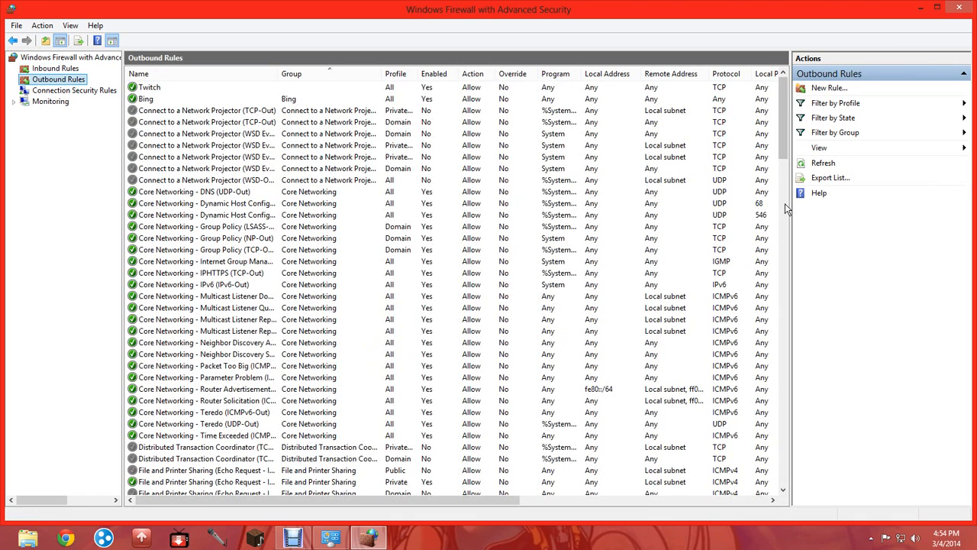
click(61, 70)
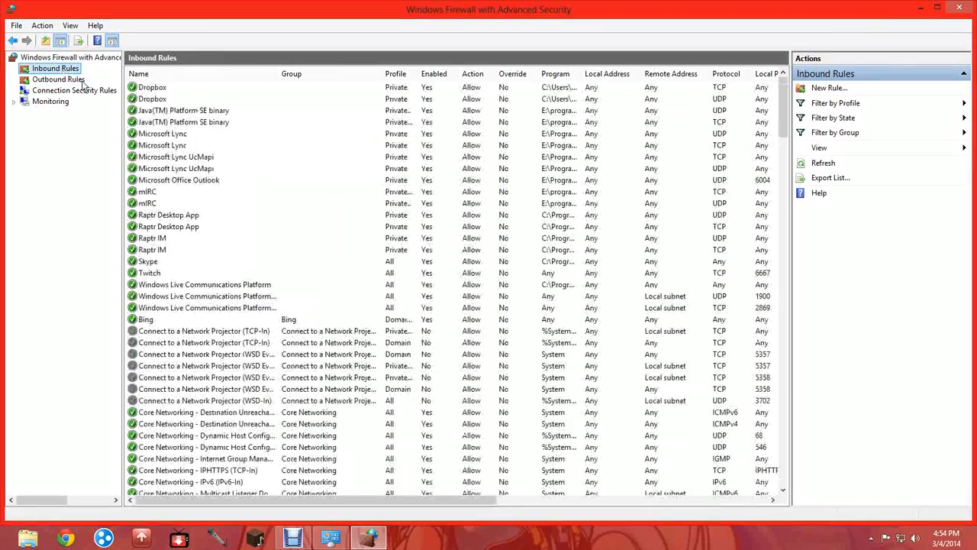
click(179, 110)
click(58, 79)
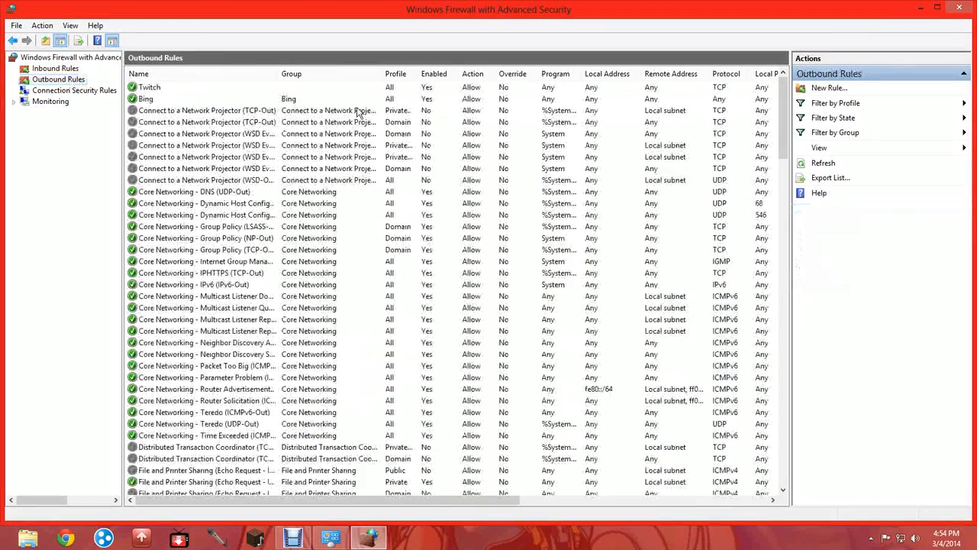
click(958, 9)
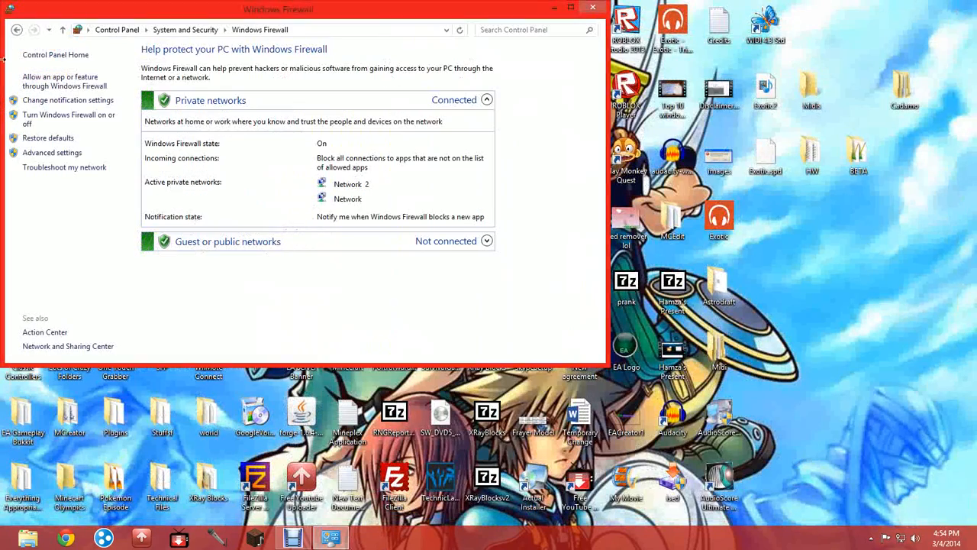
click(591, 9)
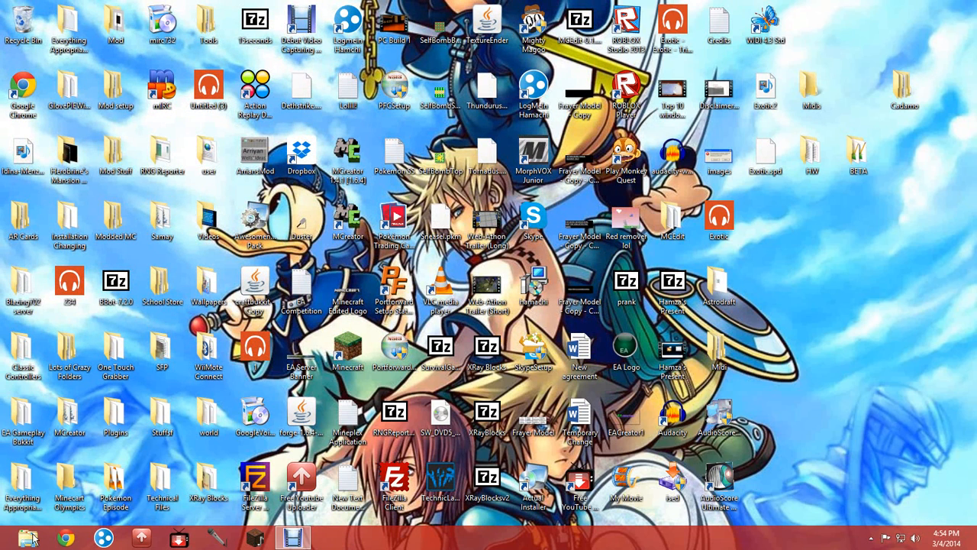
Revisit the PF Setup Static IP Address download page in Chrome, cancel saving the installer, and close the browser.
click(65, 538)
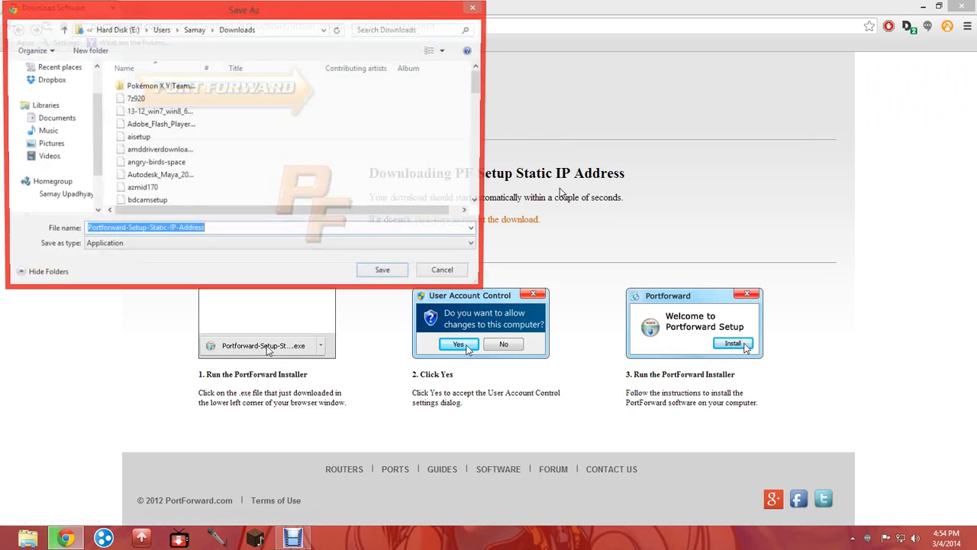
click(443, 273)
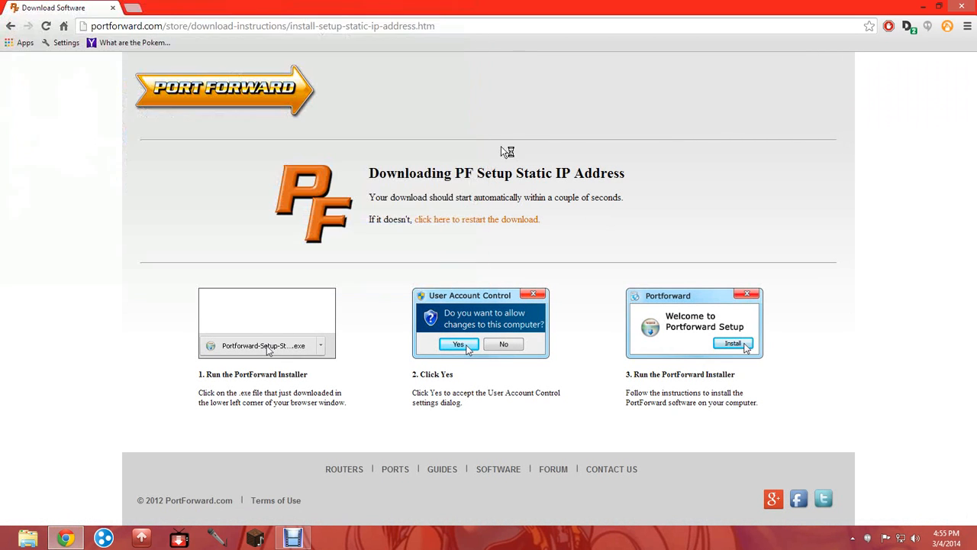
click(510, 29)
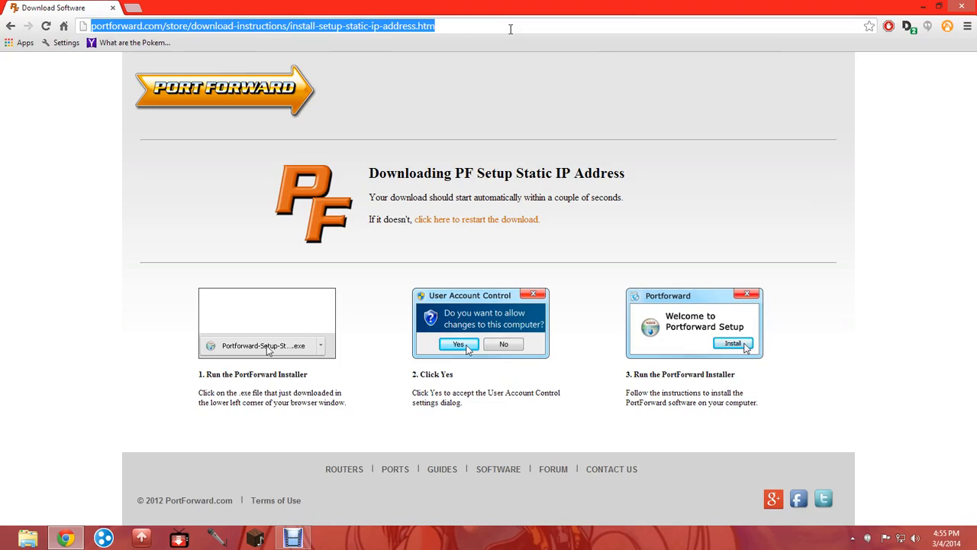
click(971, 7)
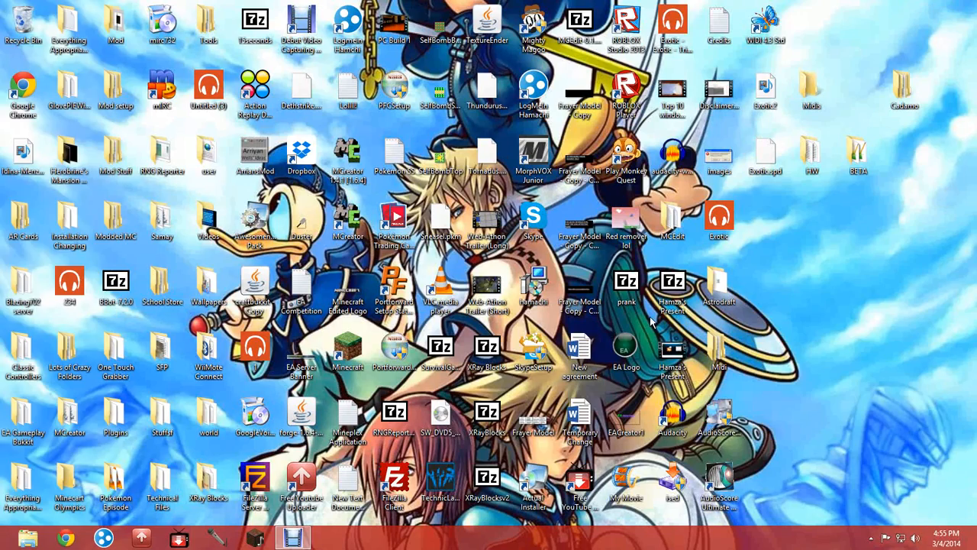
click(2, 547)
key(super)
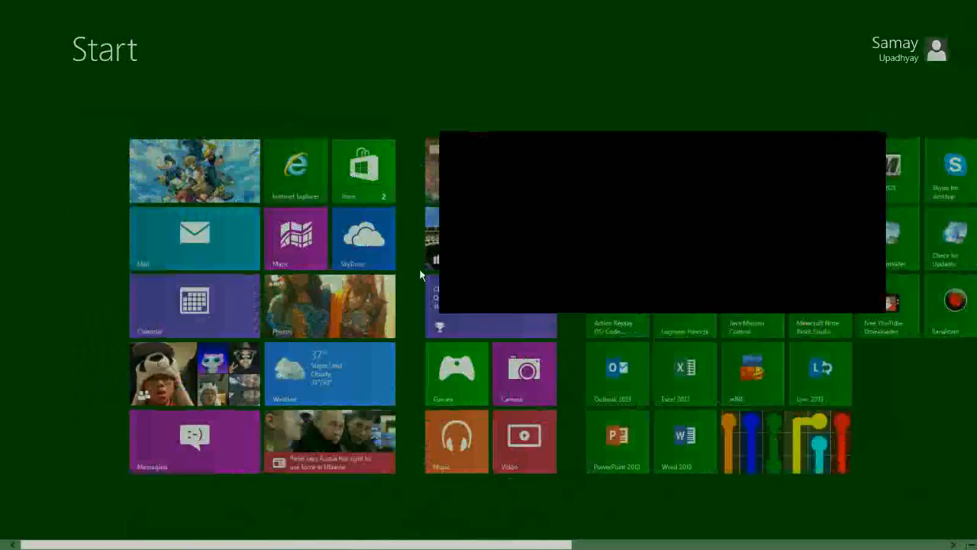
key(super)
key(super)
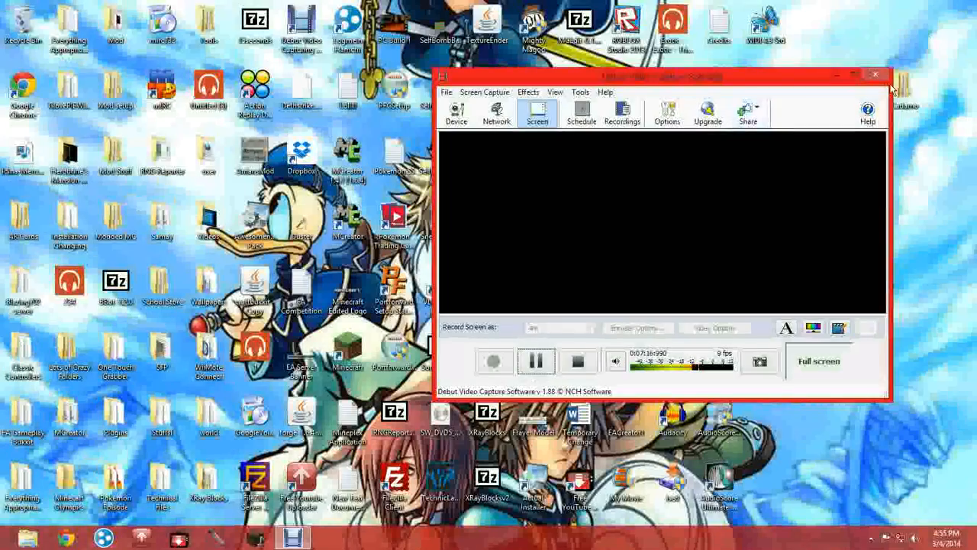
click(849, 74)
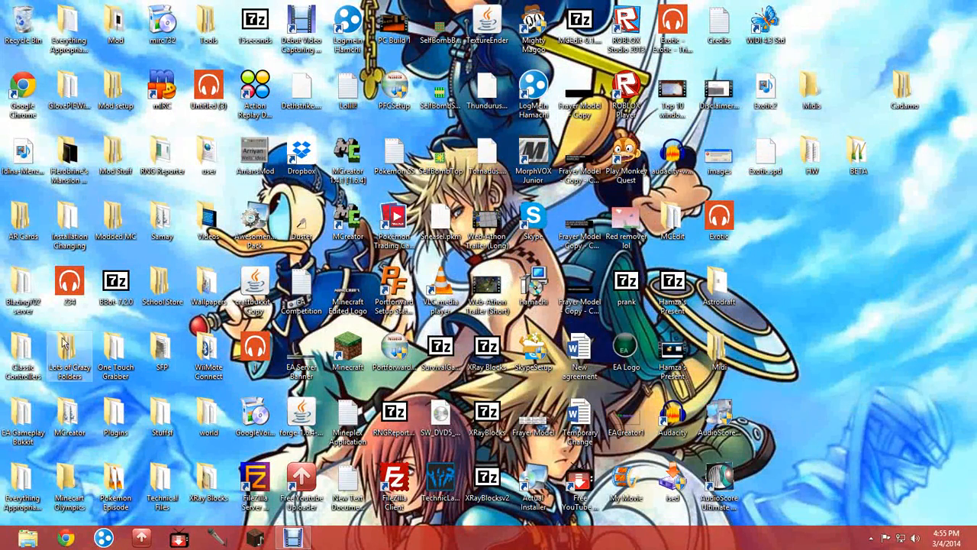
Open a Command Prompt through the Run dialog with cmd, reposition its window, and run ipconfig.
mouse_move(2, 389)
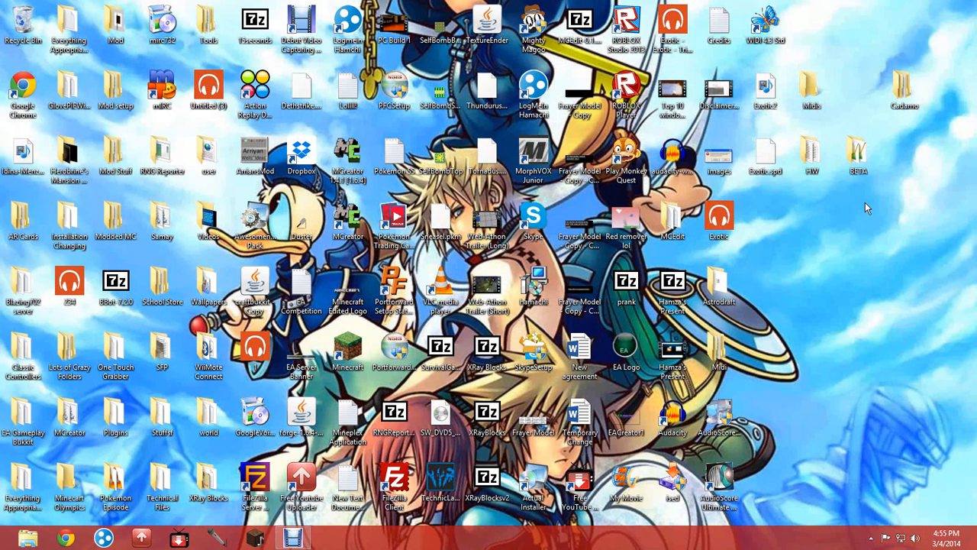
key(super+r)
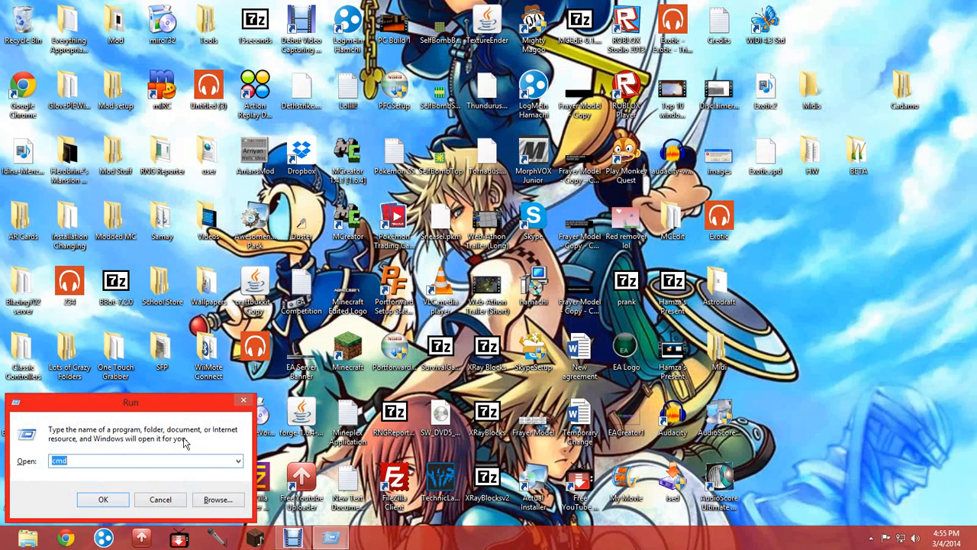
drag(164, 406, 510, 177)
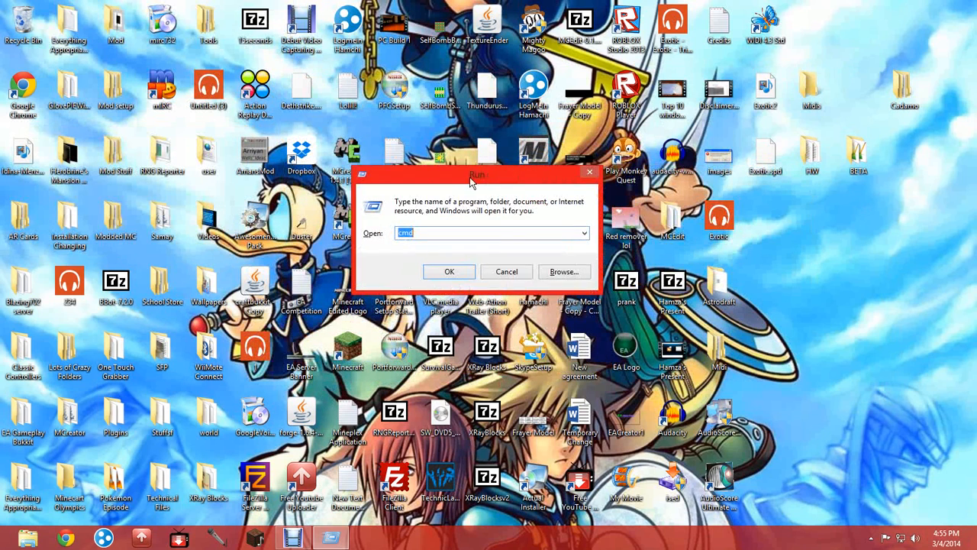
click(413, 232)
click(447, 272)
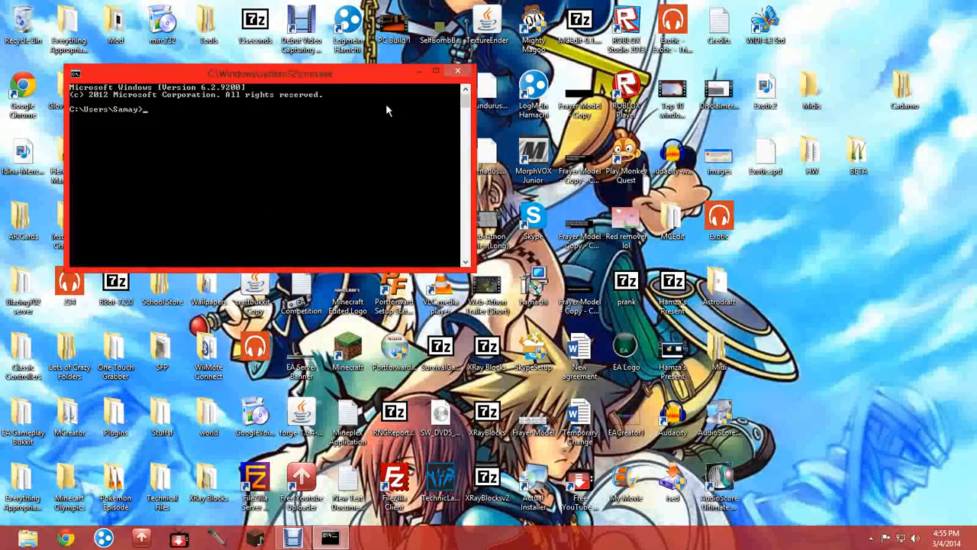
drag(350, 74, 577, 126)
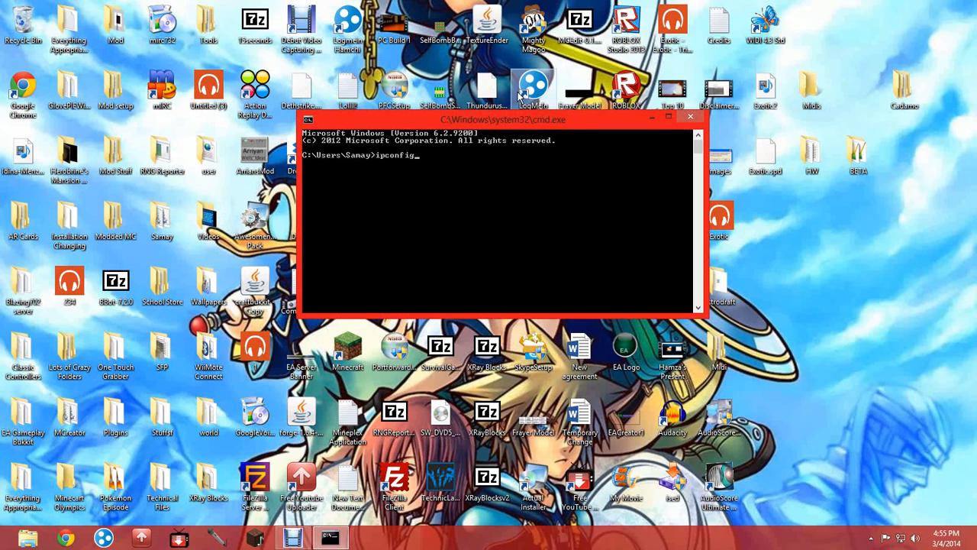
key(Return)
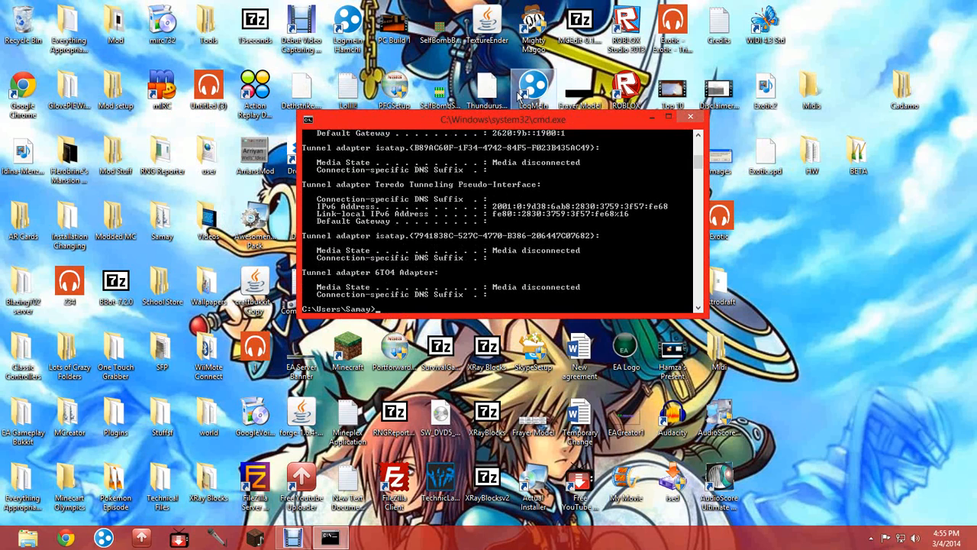
Examine the ipconfig output for the Ethernet adapter's IPv4 address, subnet mask and default gateway, and compare it with the Hamachi adapter.
scroll(364, 194, up, 2)
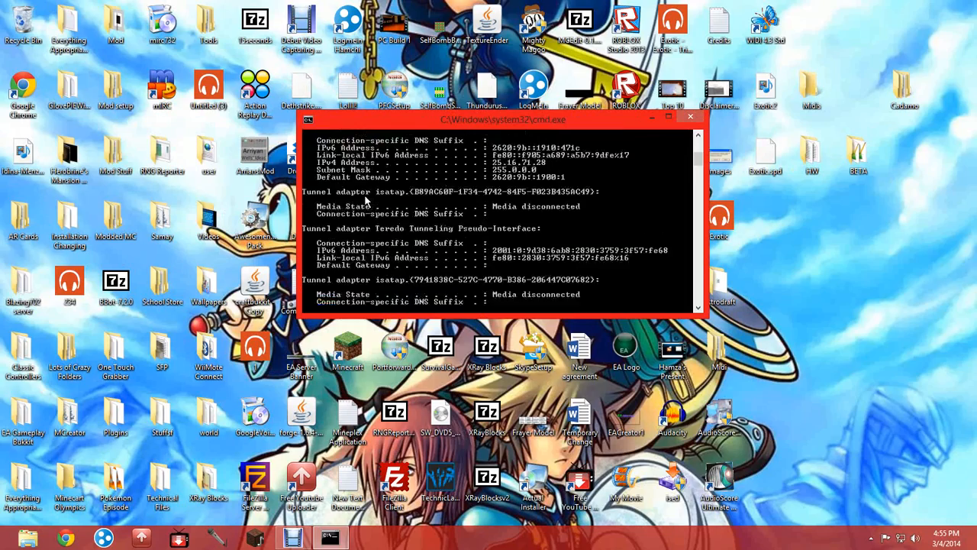
scroll(364, 193, up, 5)
scroll(385, 204, up, 3)
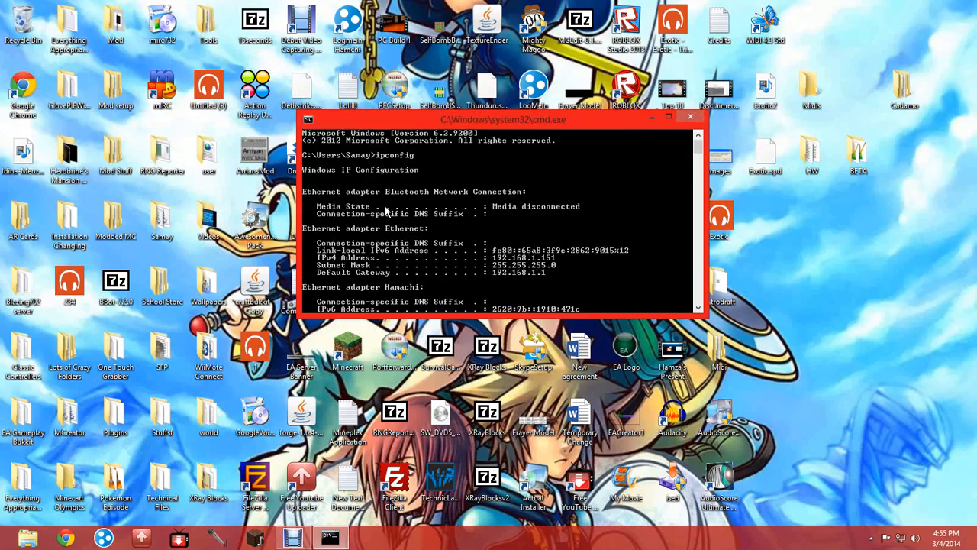
scroll(386, 204, down, 3)
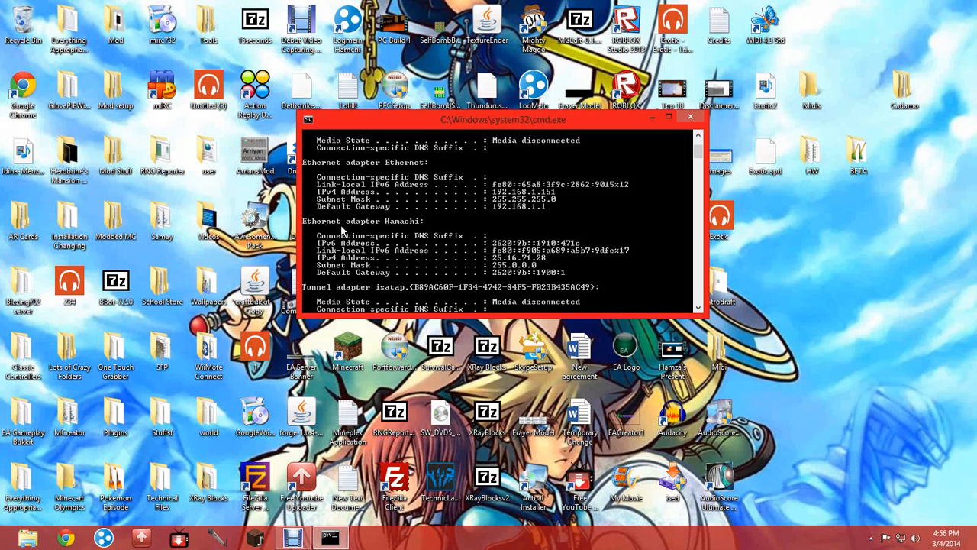
scroll(340, 229, up, 3)
scroll(342, 224, down, 4)
scroll(342, 263, up, 3)
scroll(343, 264, up, 1)
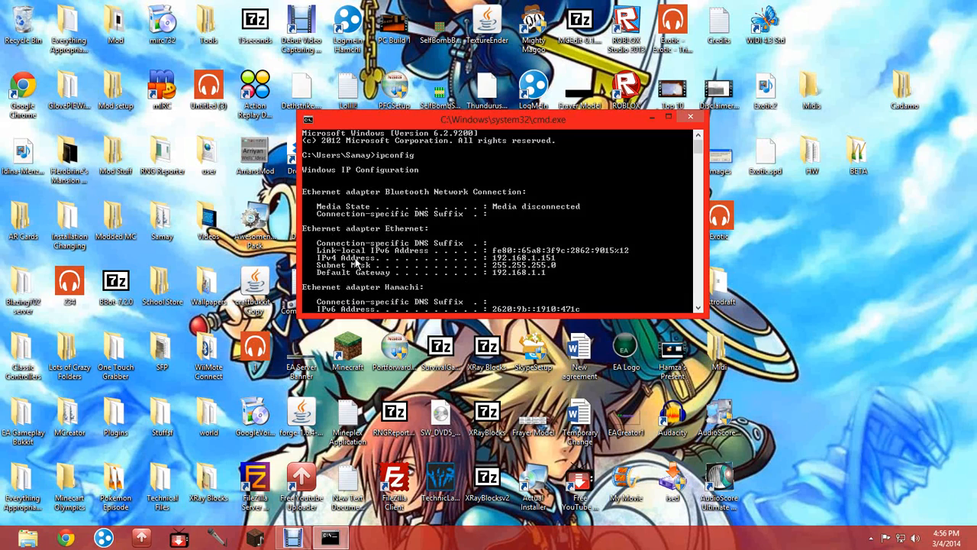
Compare the IP, gateway and DNS addresses in Portforward Setup Static IP Address with the ipconfig output, and close both windows.
drag(438, 121, 756, 120)
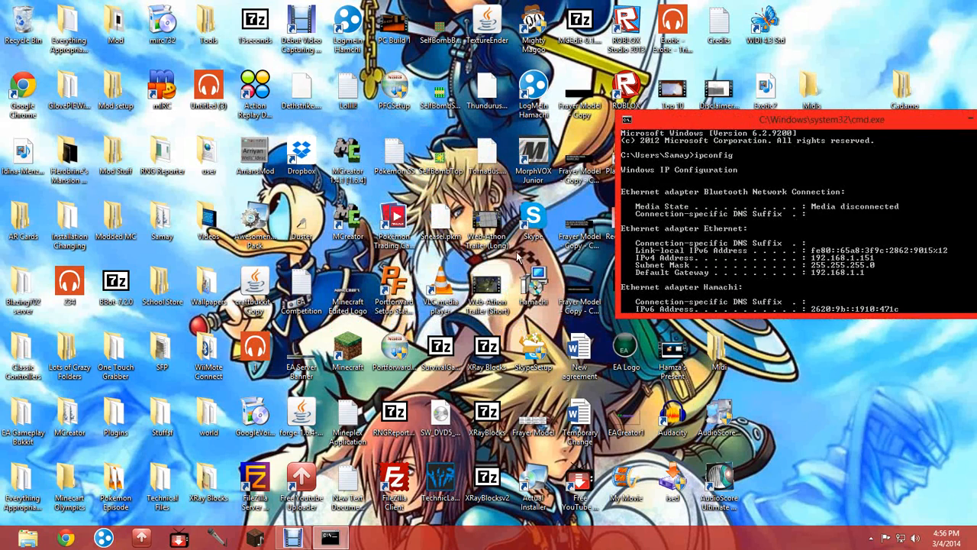
double_click(393, 280)
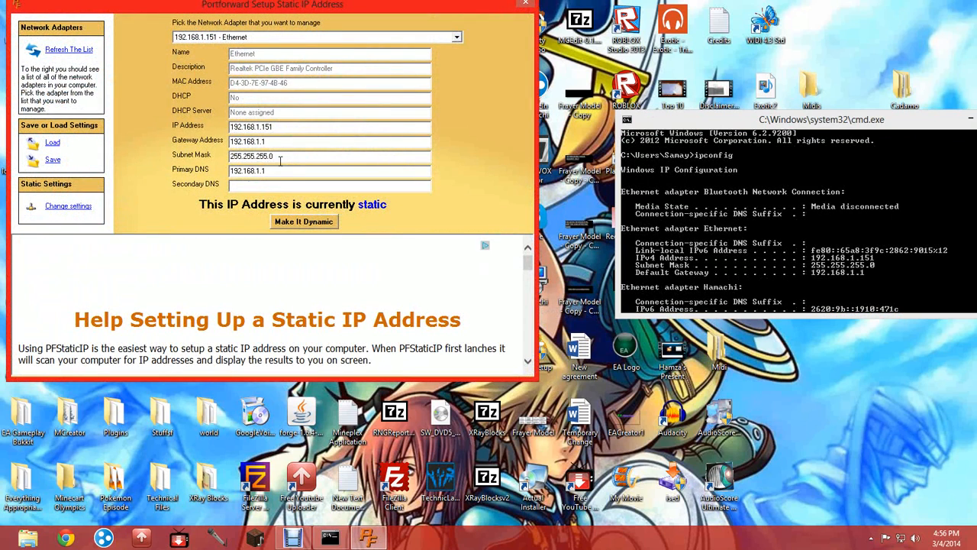
drag(280, 171, 227, 172)
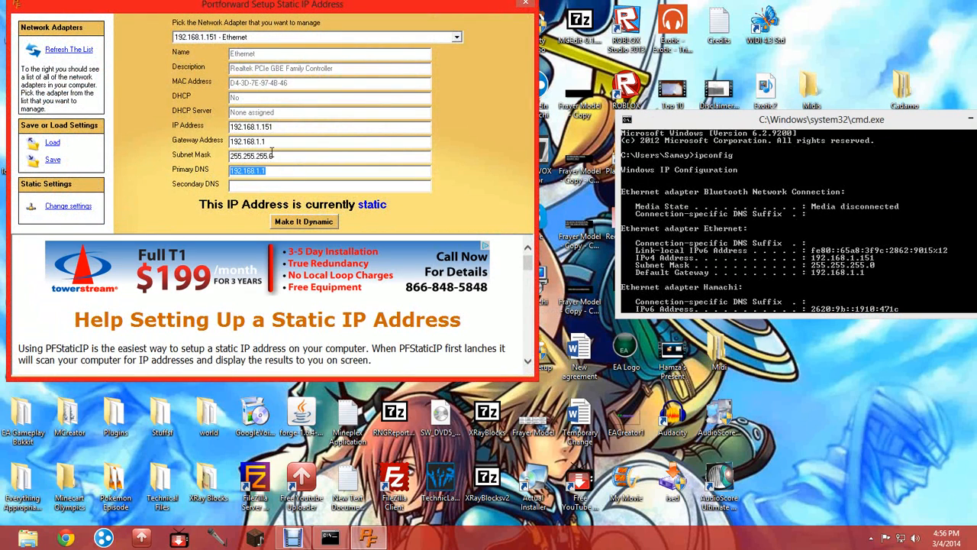
click(229, 170)
drag(277, 172, 179, 174)
double_click(277, 140)
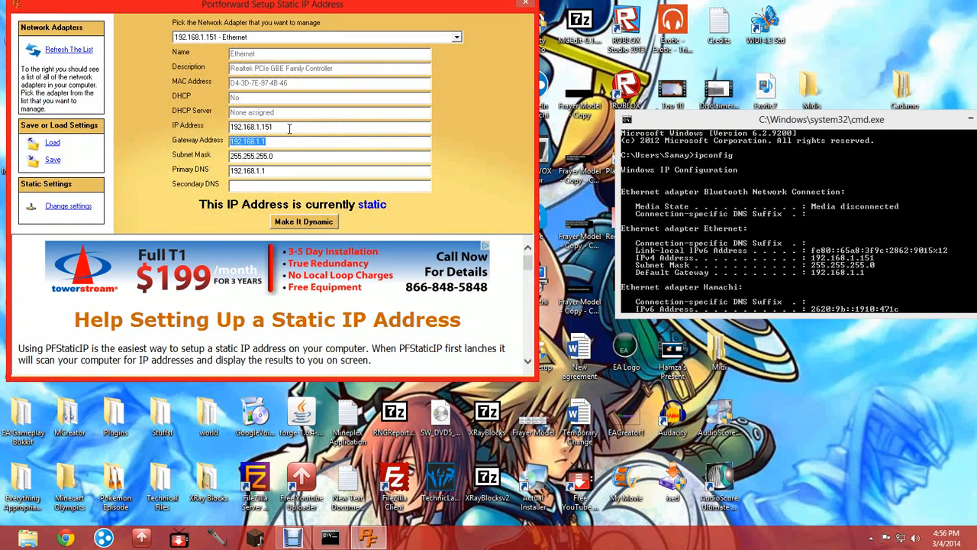
double_click(289, 128)
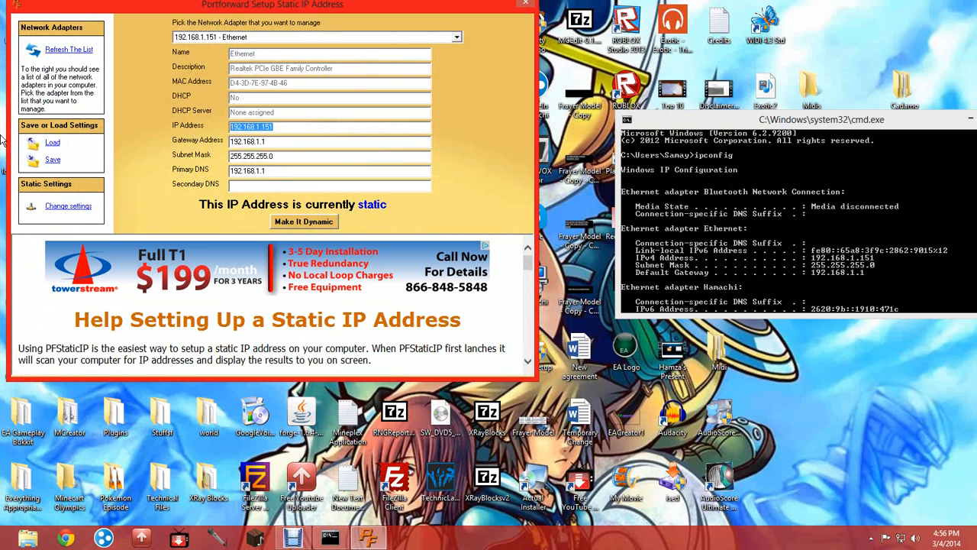
click(532, 6)
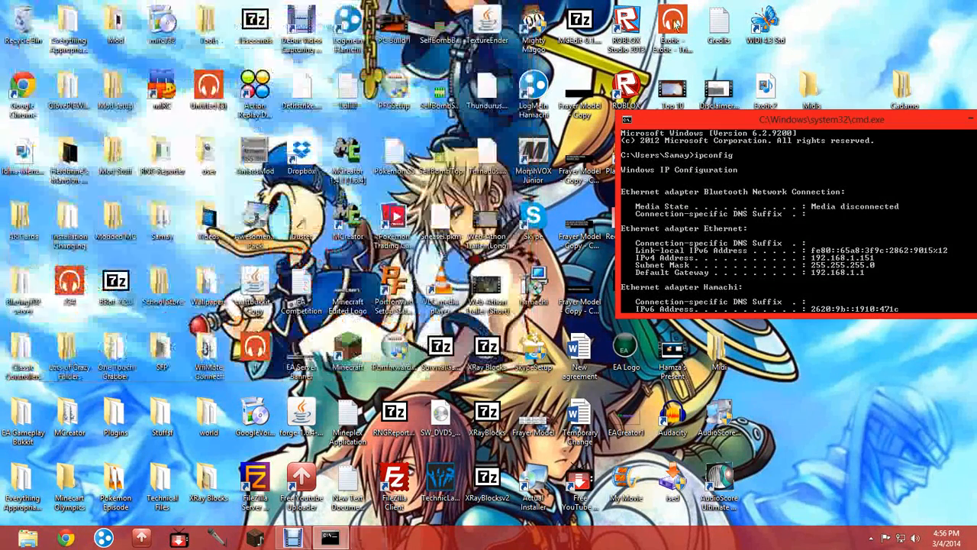
drag(763, 119, 242, 113)
click(480, 115)
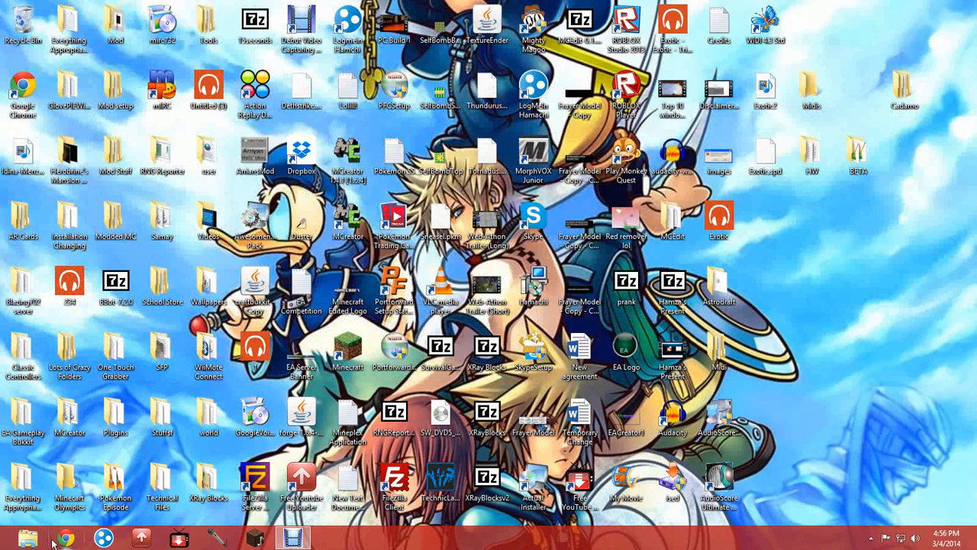
Open Chrome, cancel saving the installer, and log in to the router at 192.168.1.1 with the prefilled credentials.
click(65, 538)
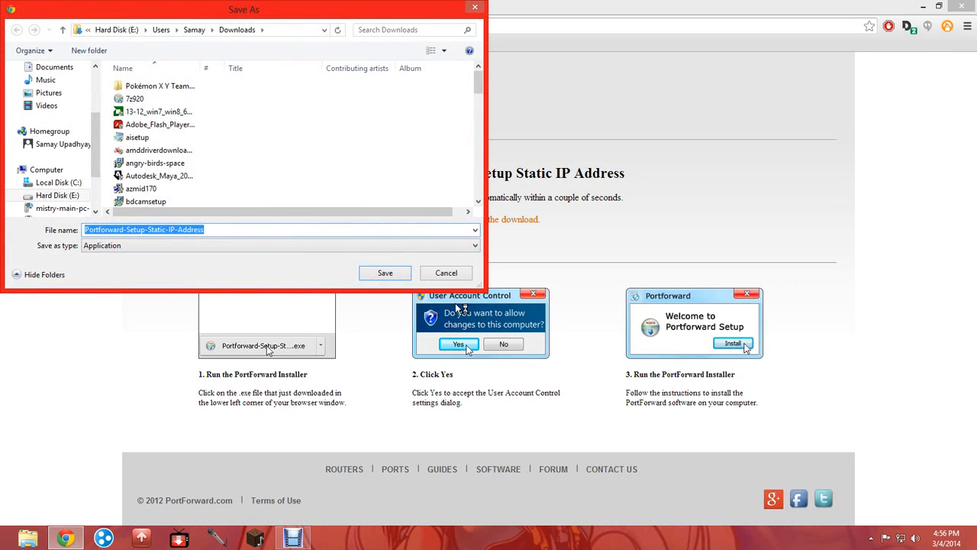
click(446, 273)
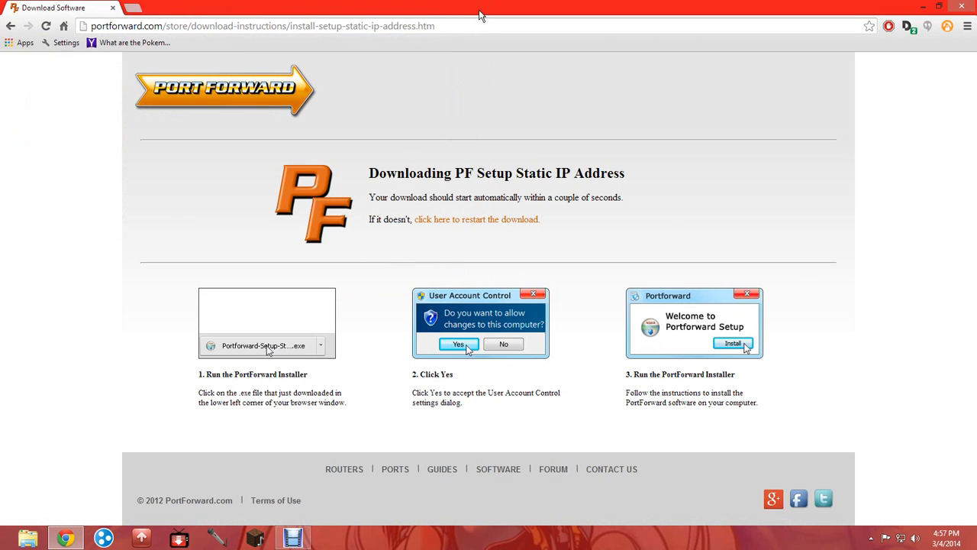
click(467, 27)
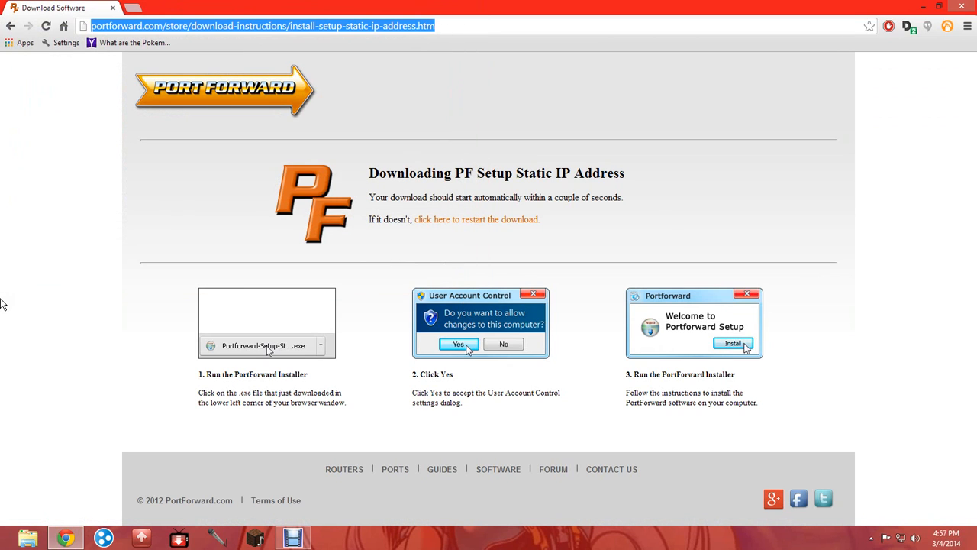
text(192.1)
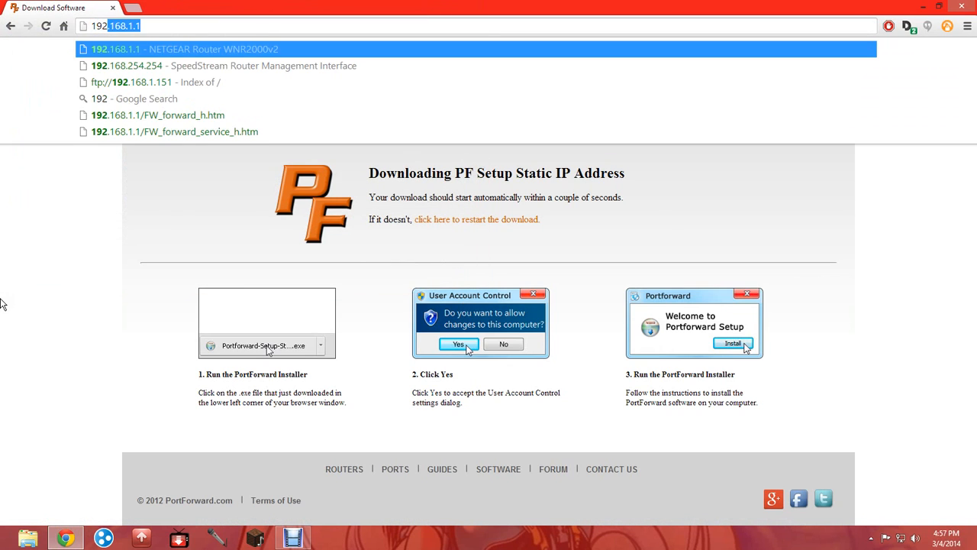
text(68.1.1)
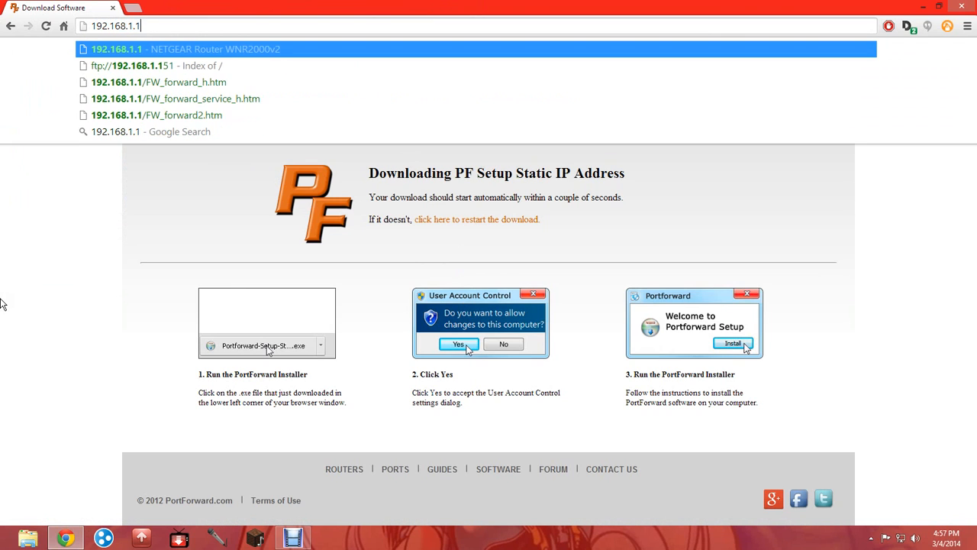
key(Return)
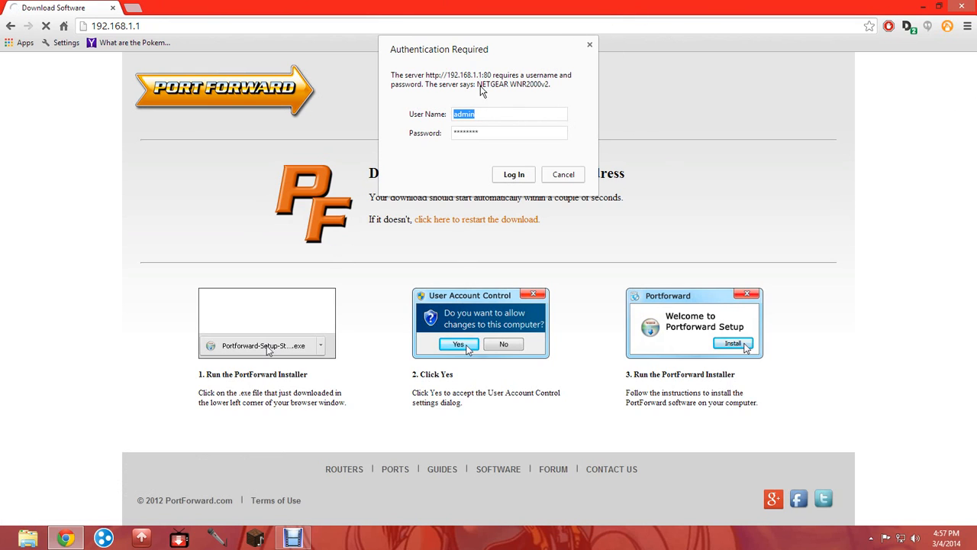
click(514, 176)
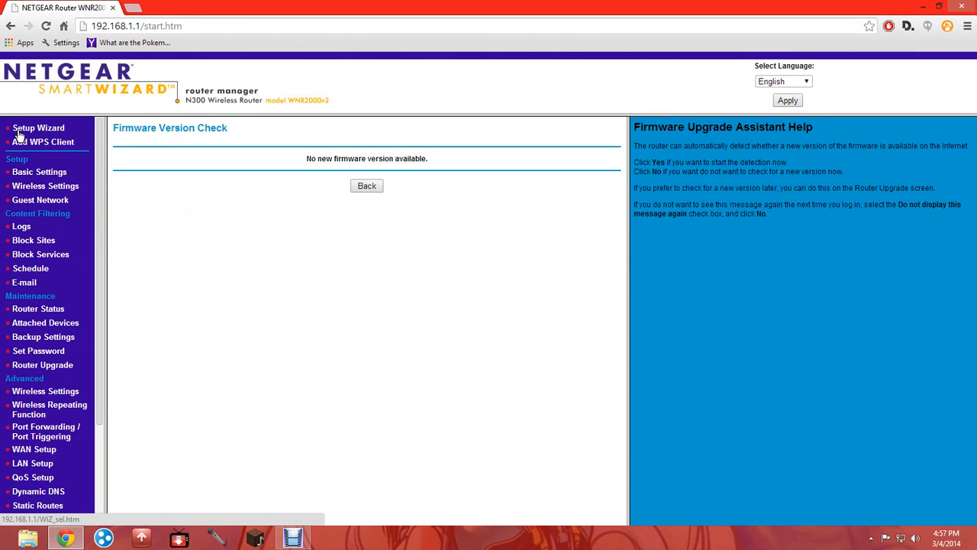
Open the router's Setup Wireless Settings and set the region to United States, leaving the mode at Up to 145 Mbps.
click(15, 190)
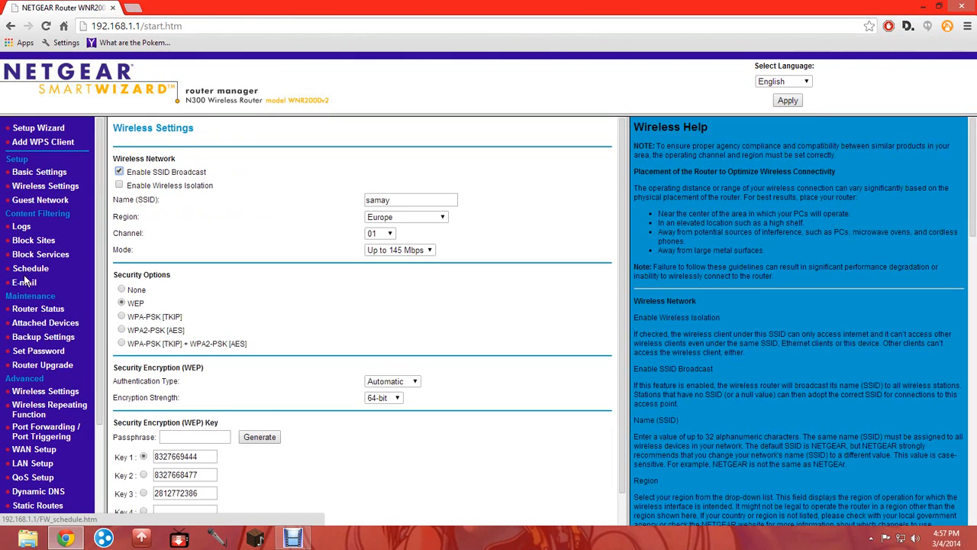
scroll(33, 372, down, 3)
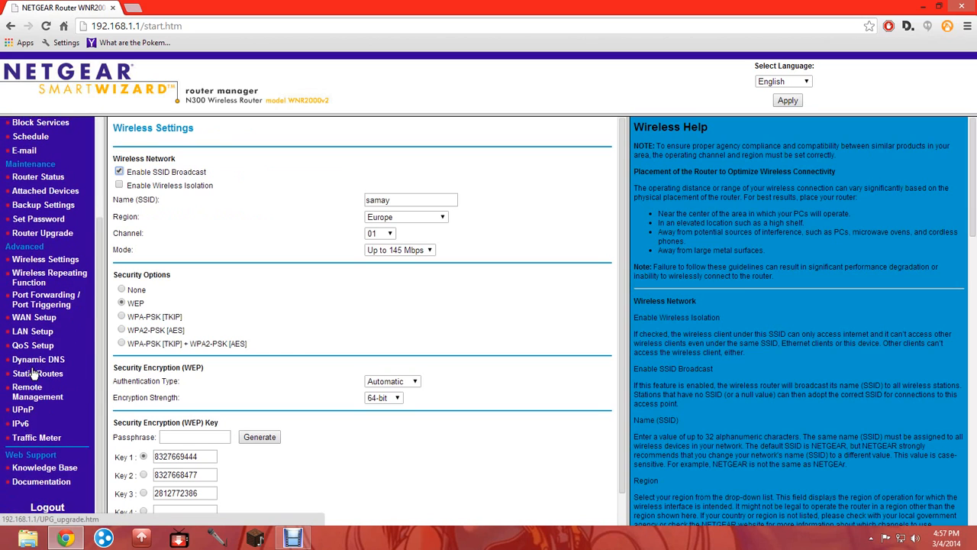
scroll(32, 372, up, 3)
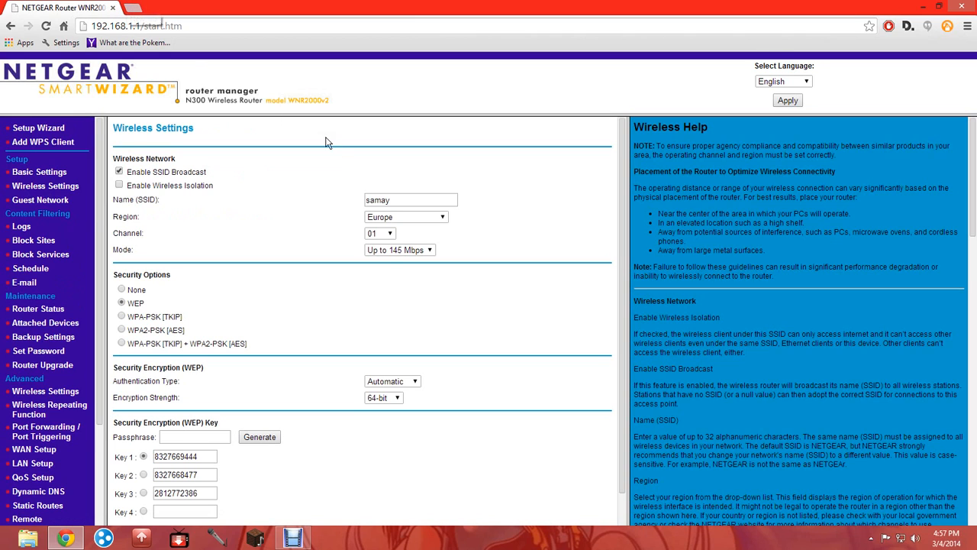
click(422, 217)
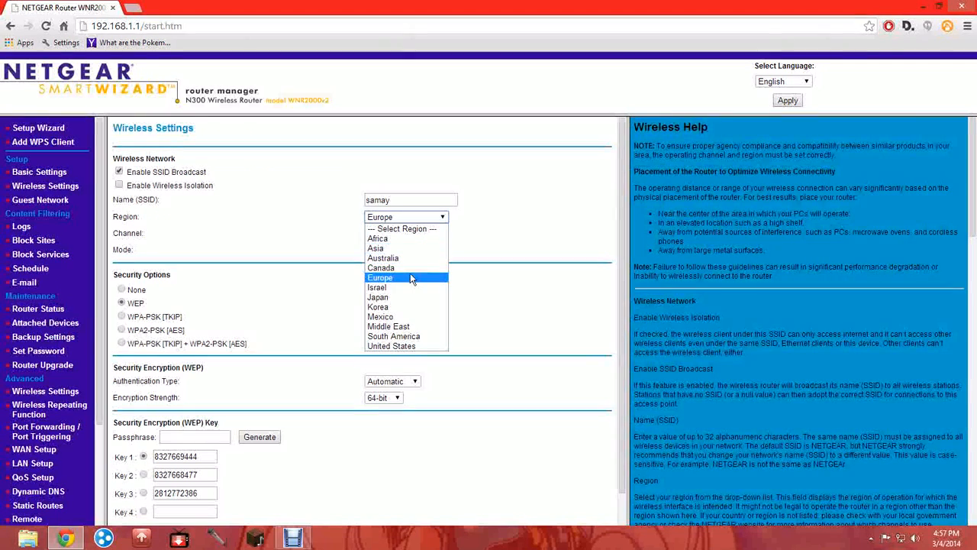
click(404, 346)
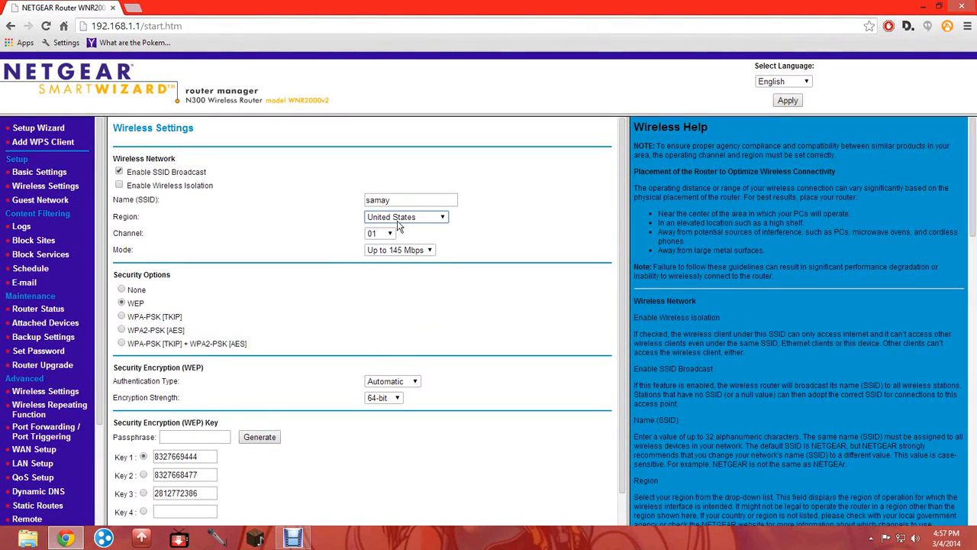
click(405, 251)
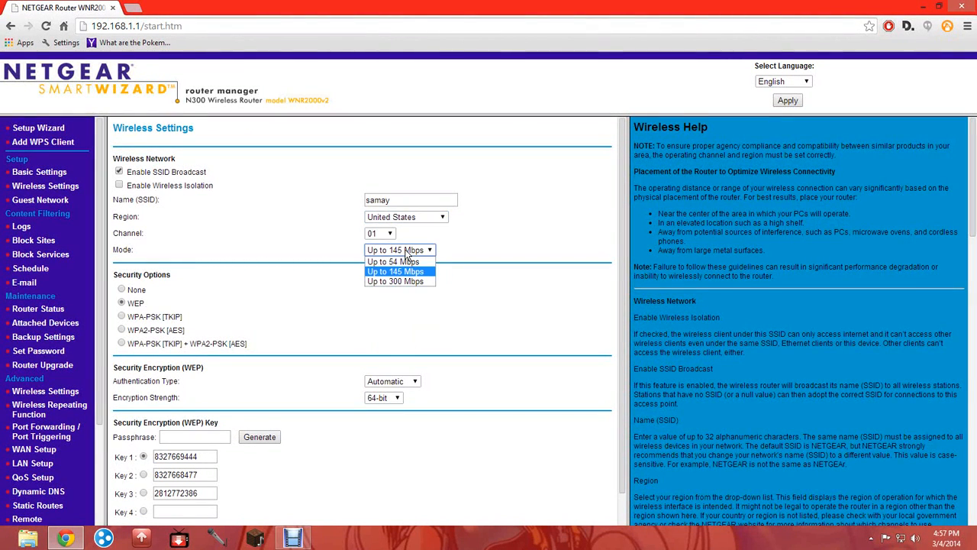
click(406, 251)
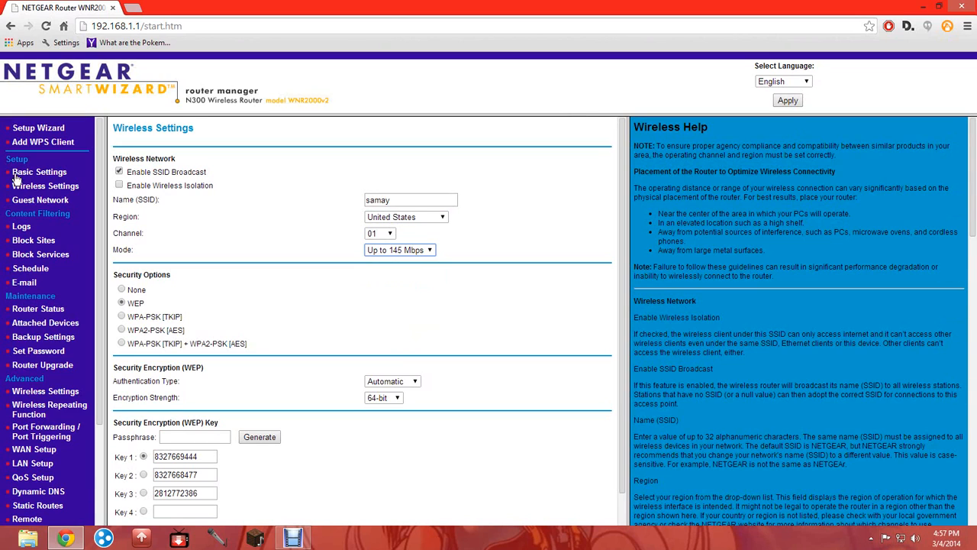
Reselect United States as the wireless region and apply the English interface language on the router page.
click(412, 220)
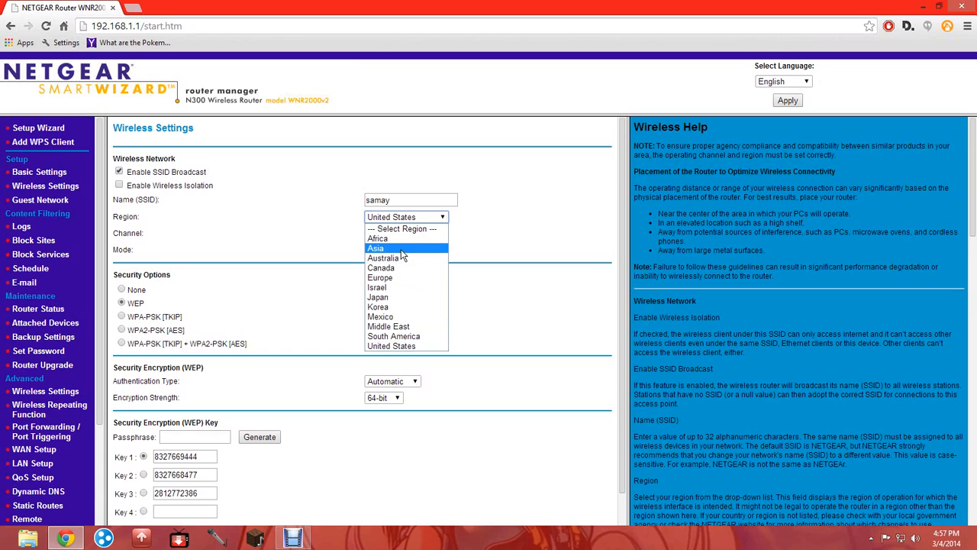
click(386, 346)
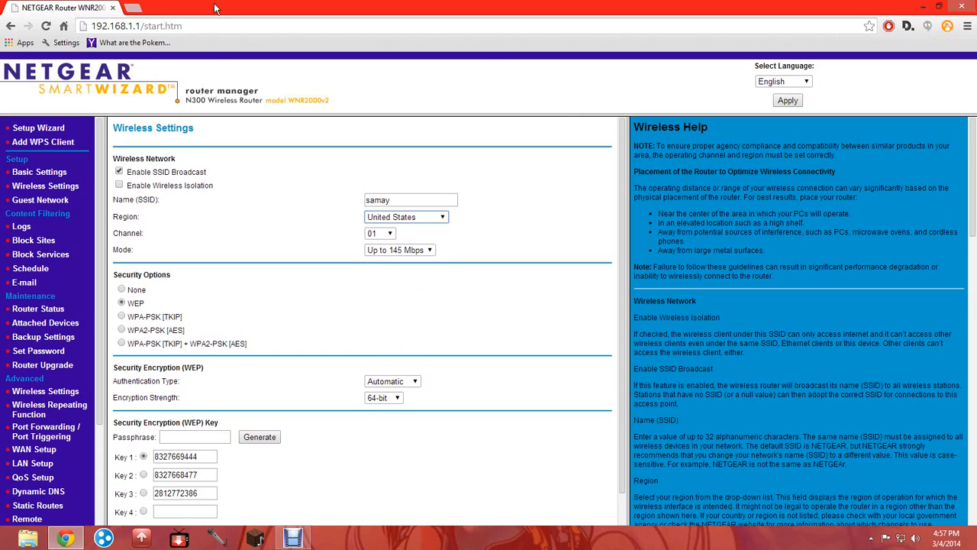
click(797, 100)
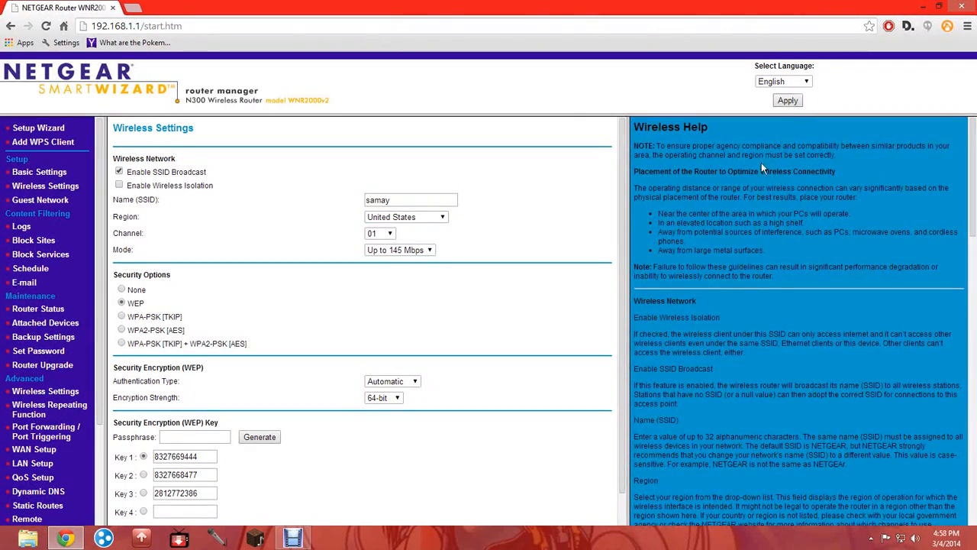
scroll(724, 303, down, 10)
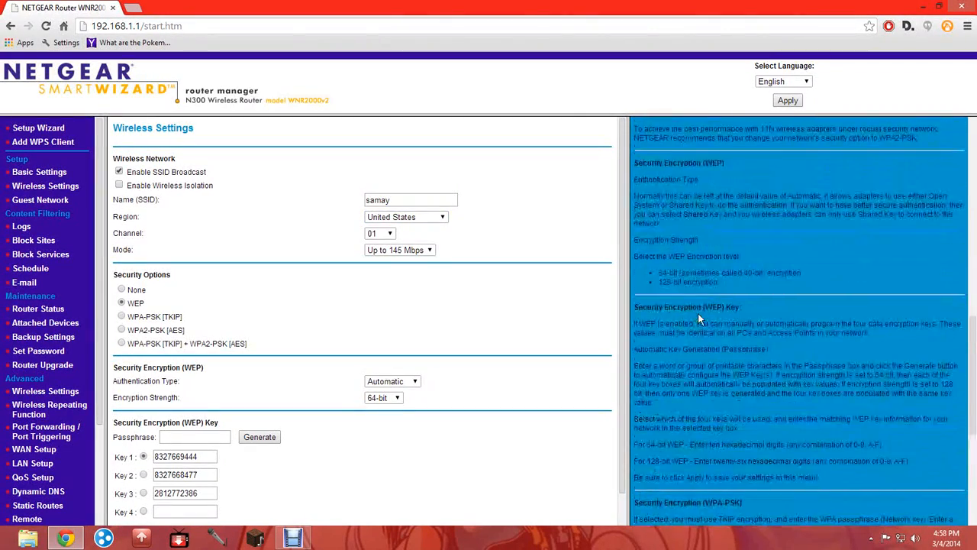
scroll(697, 313, up, 10)
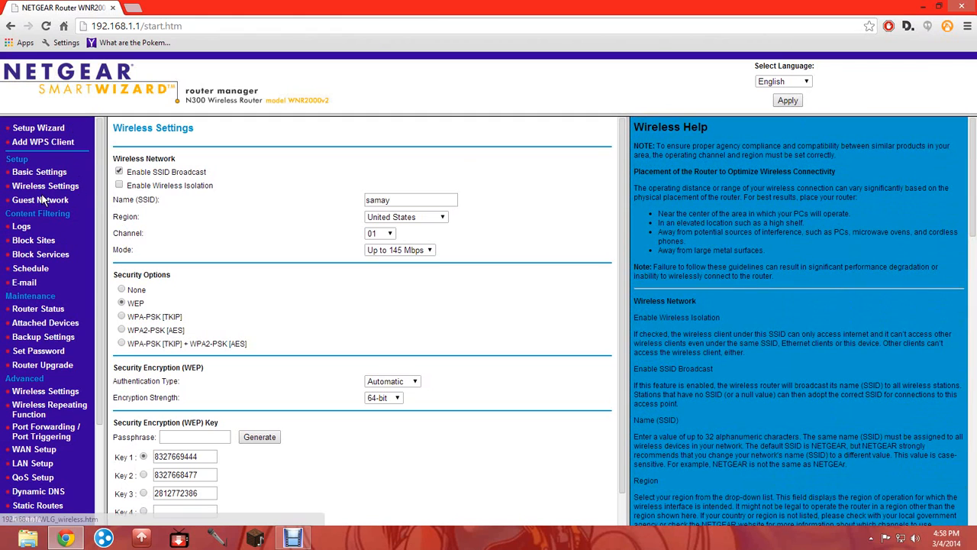
Open the Router Port Forwarding Guides page at bit.ly/ptfwd21 in a new tab.
click(133, 7)
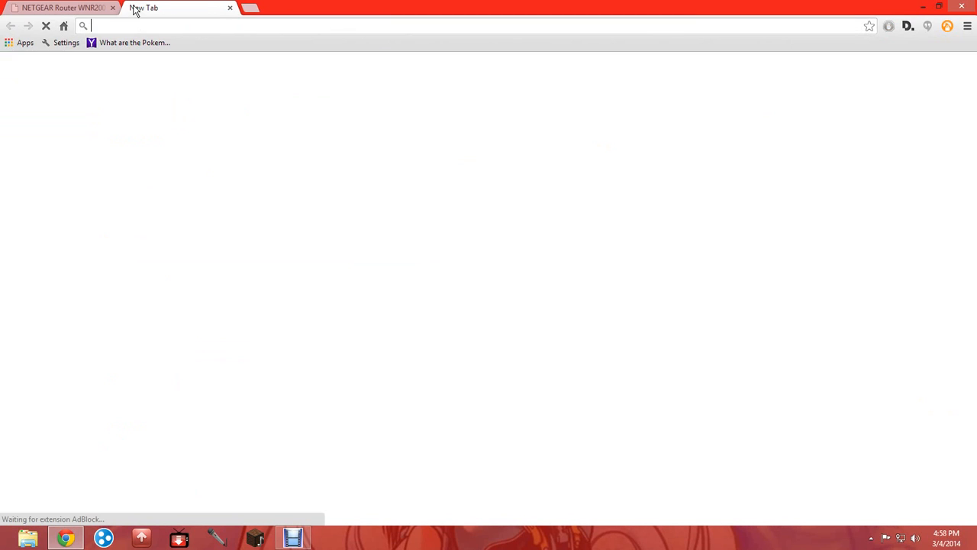
click(35, 6)
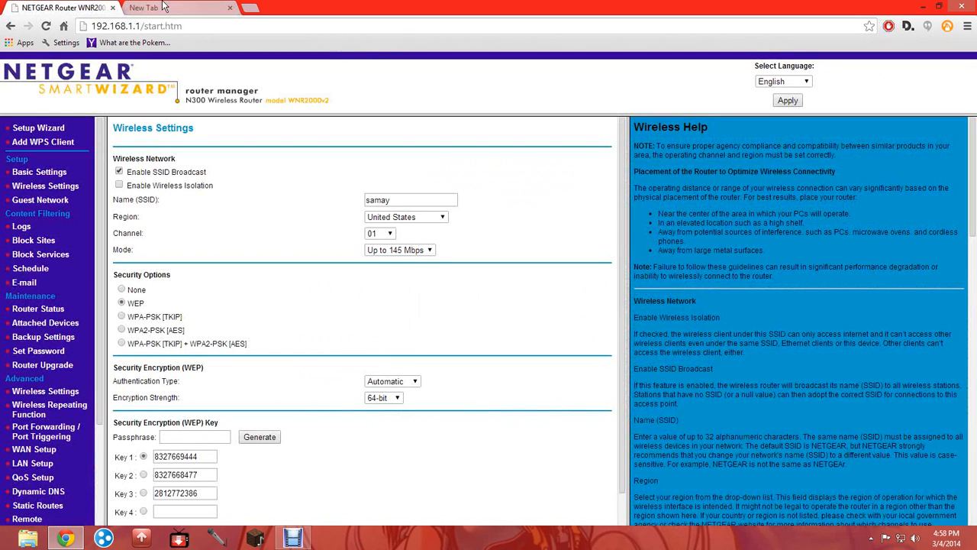
click(164, 7)
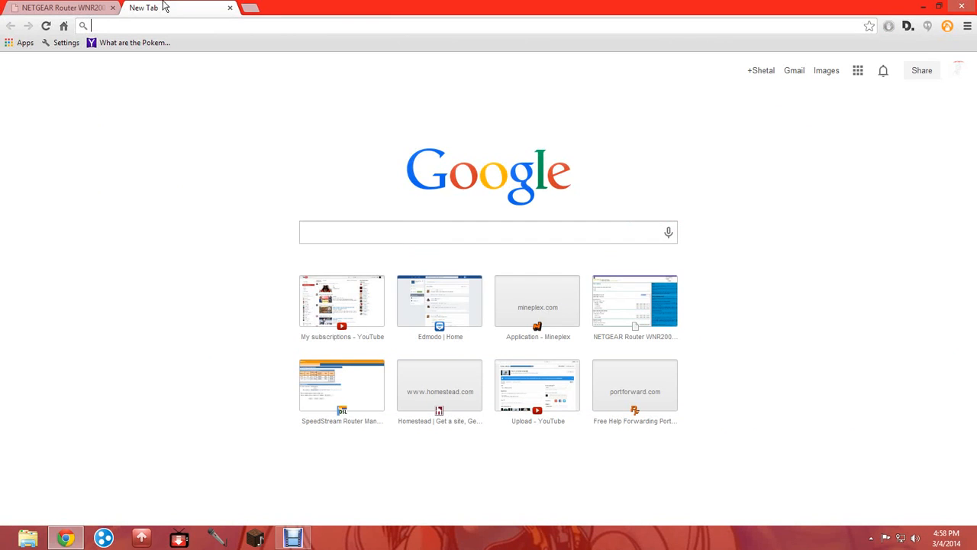
text(bit.ly)
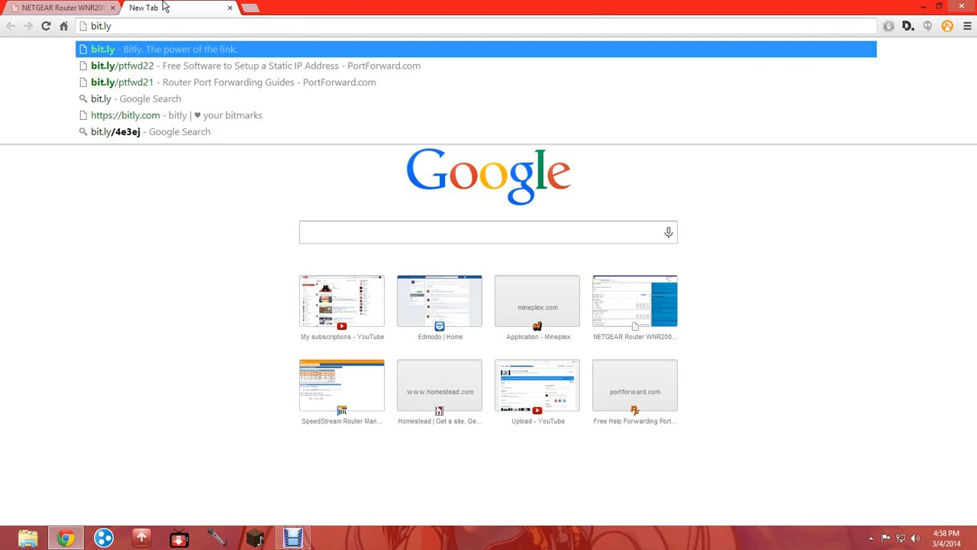
text(/)
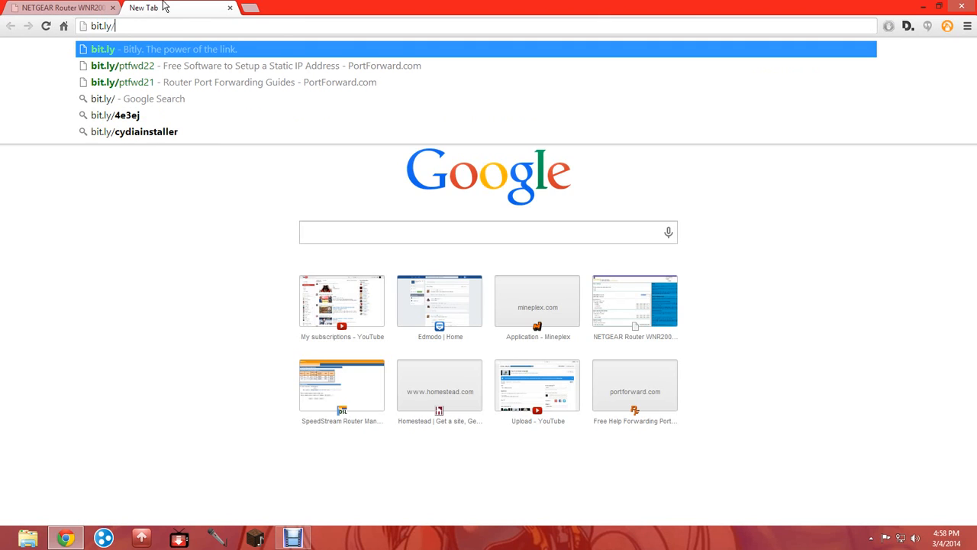
text(pt)
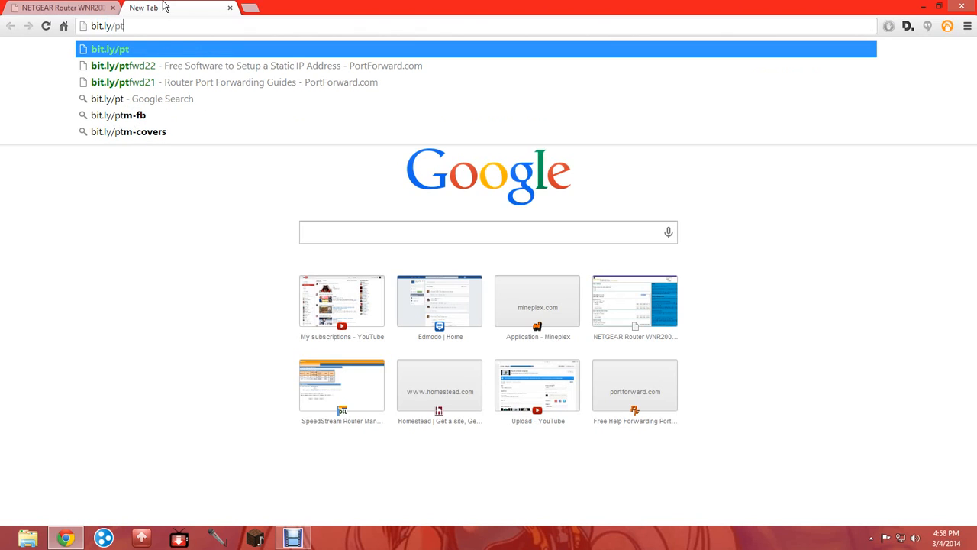
key(Down)
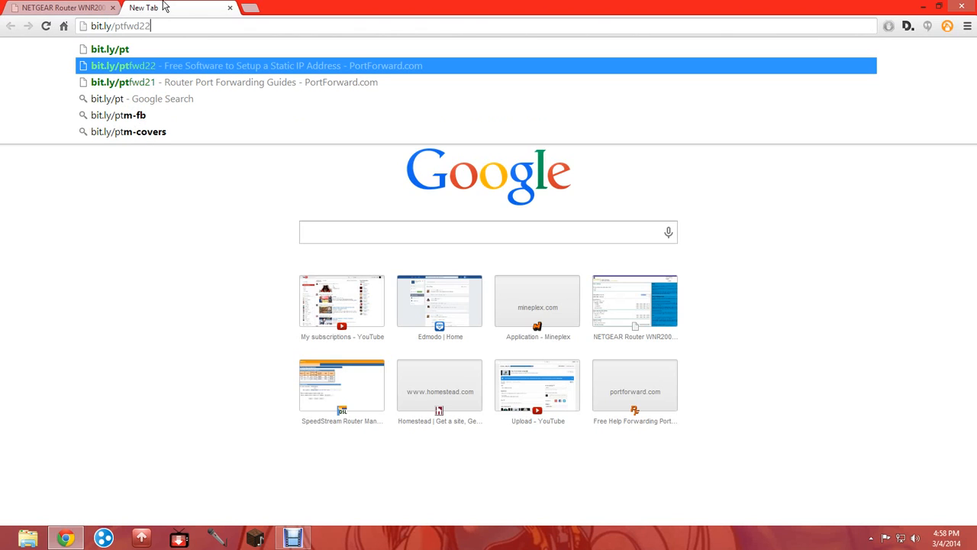
key(Down)
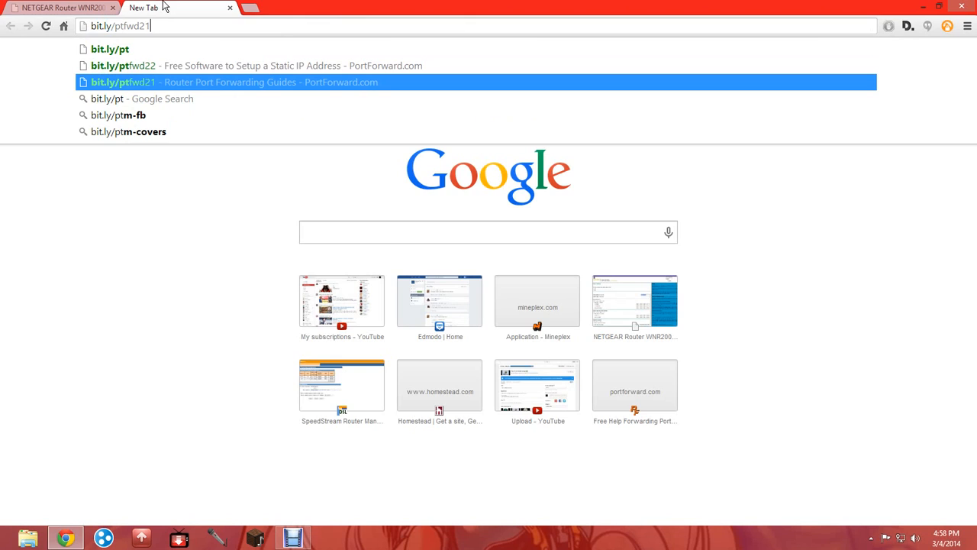
key(Return)
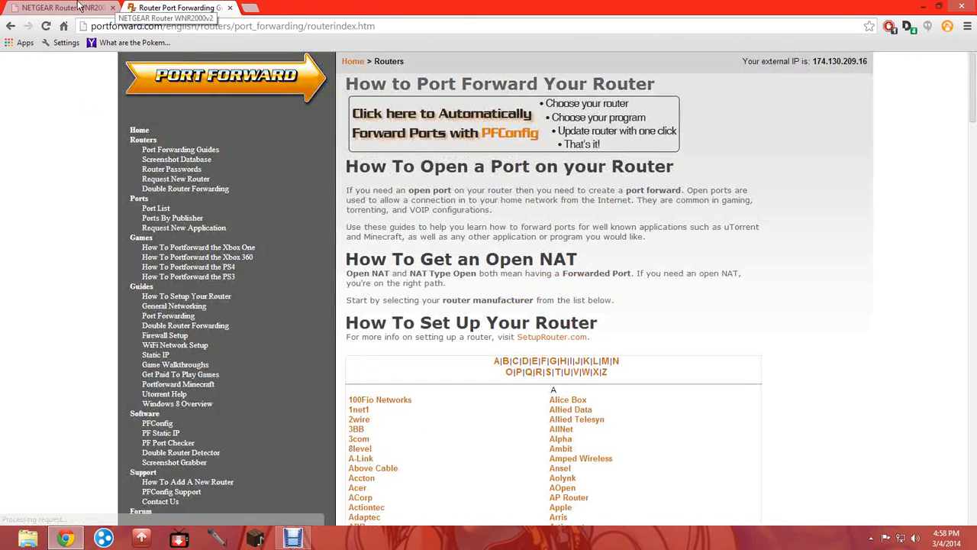
Open the Netgear guides from the manufacturers under N and continue past the ad-blocker page to the router list.
scroll(581, 354, down, 3)
scroll(581, 354, up, 3)
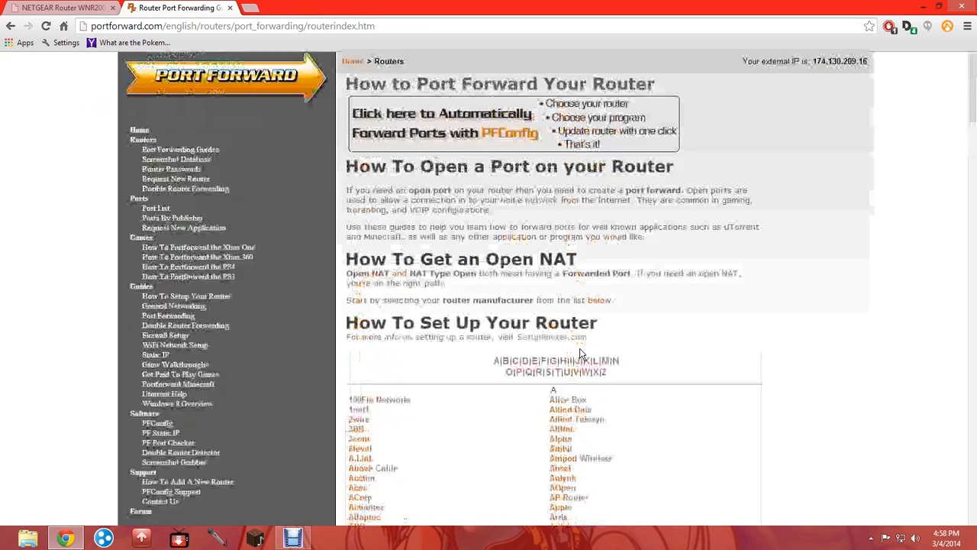
scroll(582, 354, down, 5)
scroll(581, 353, up, 4)
scroll(580, 354, down, 3)
scroll(580, 354, up, 1)
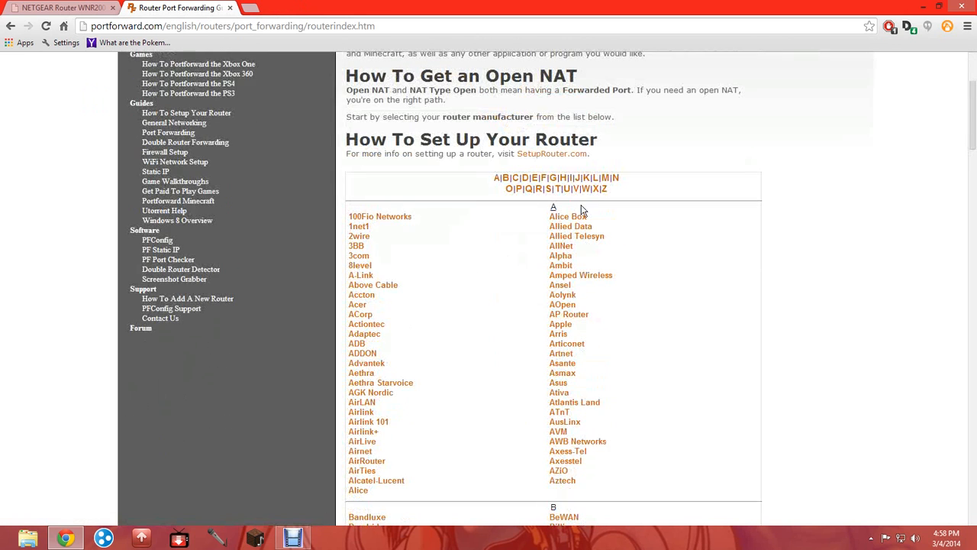
click(616, 179)
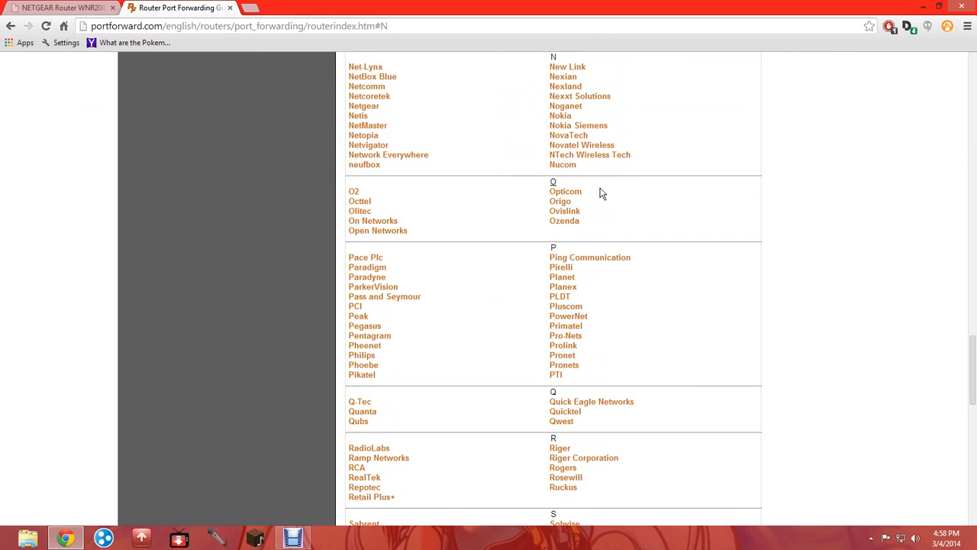
click(363, 107)
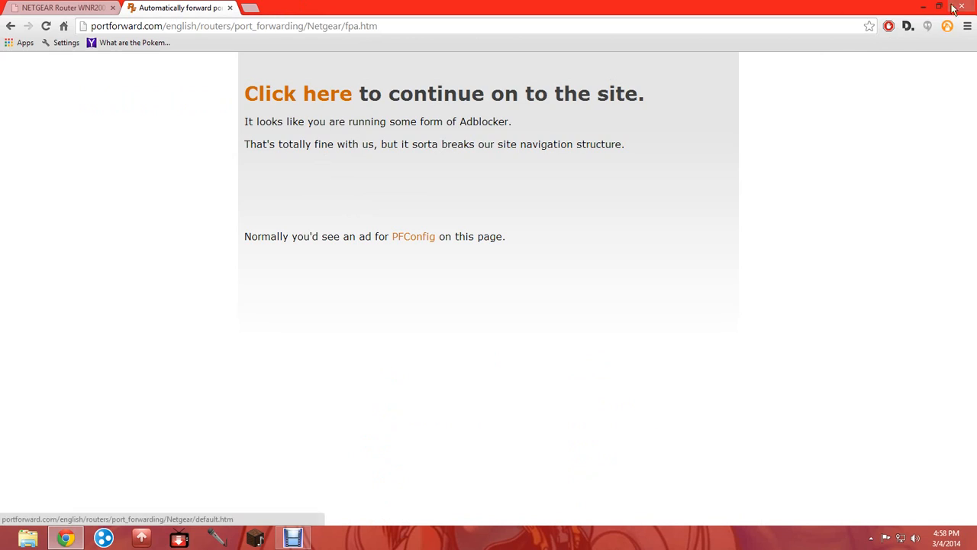
click(283, 94)
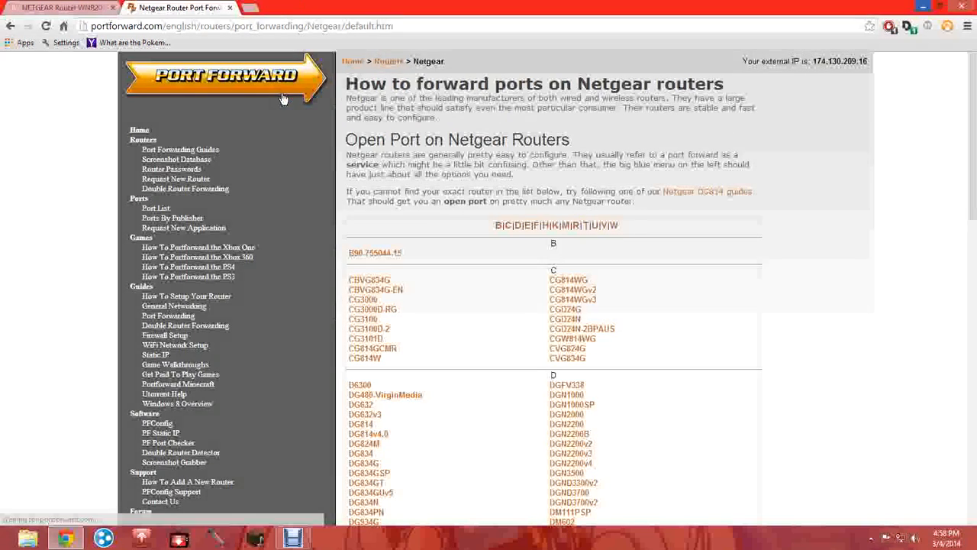
Open the WNR2000v2 guide from the Netgear models under W and check the model name against the router manager page.
scroll(420, 392, down, 3)
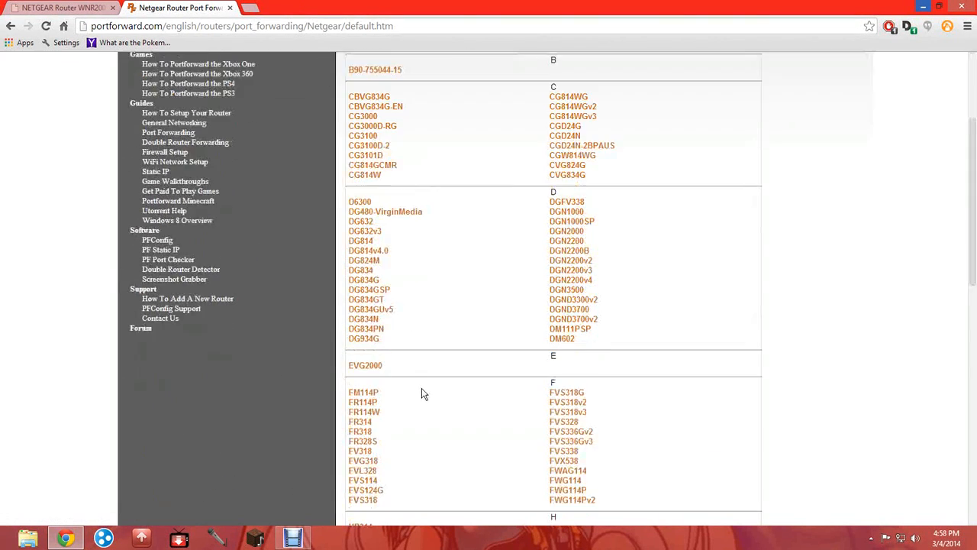
scroll(420, 392, up, 3)
scroll(514, 344, down, 3)
scroll(515, 345, up, 3)
scroll(572, 427, down, 3)
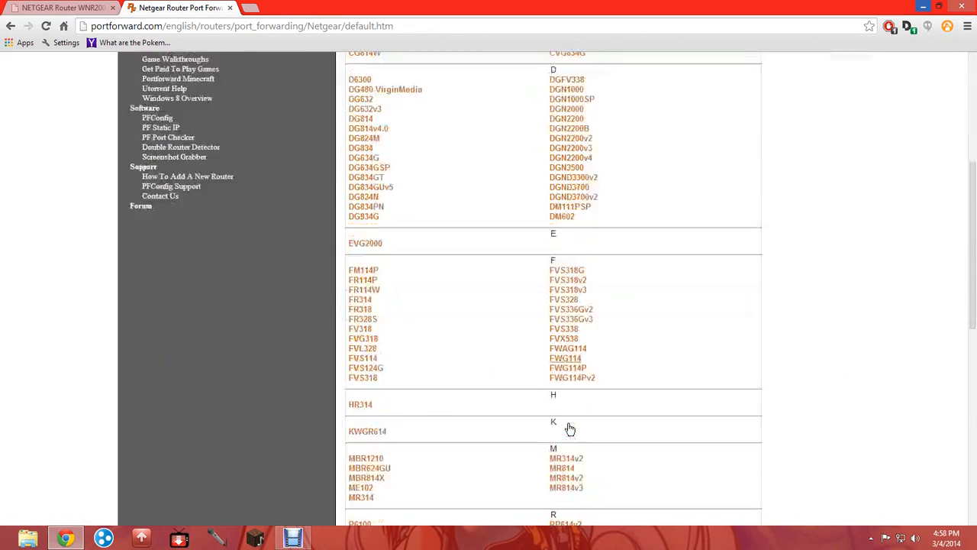
scroll(571, 427, up, 3)
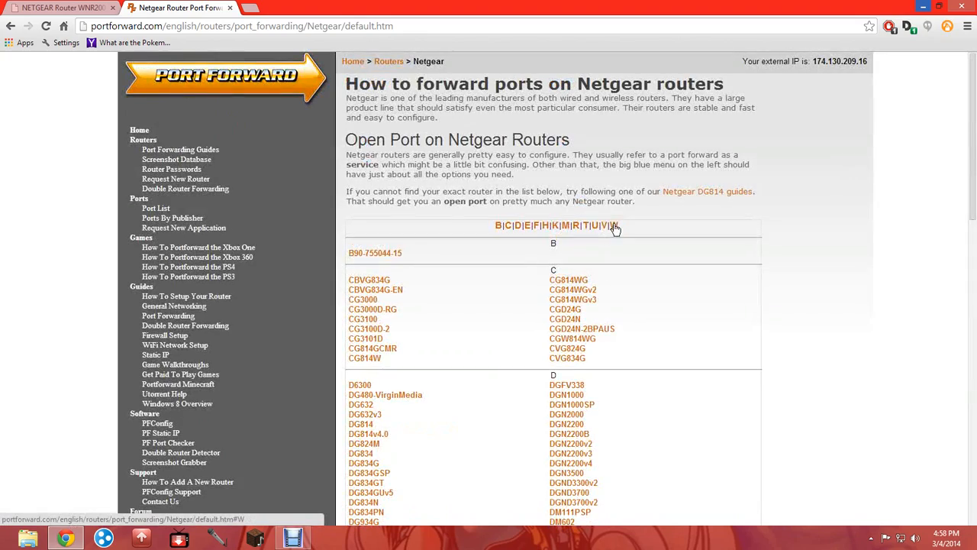
click(612, 225)
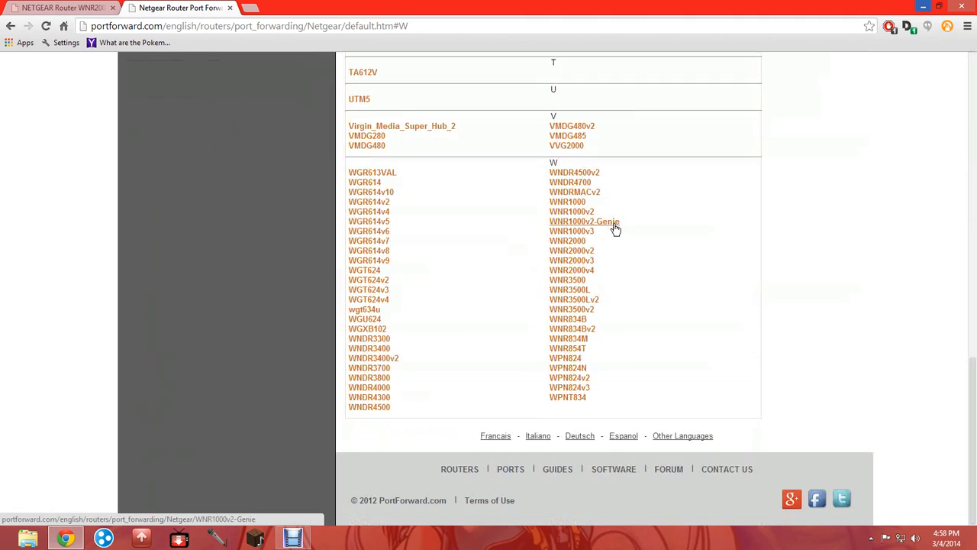
click(571, 254)
click(65, 7)
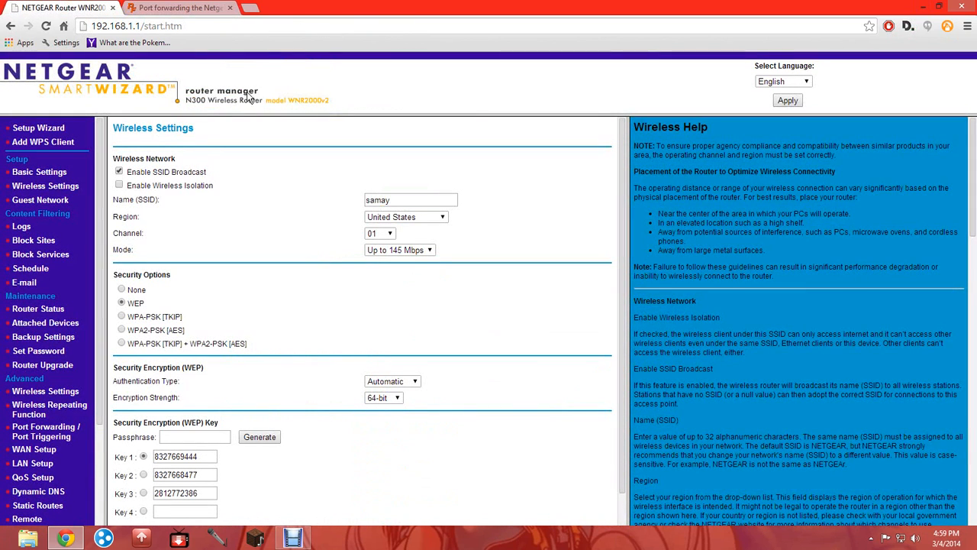
click(178, 8)
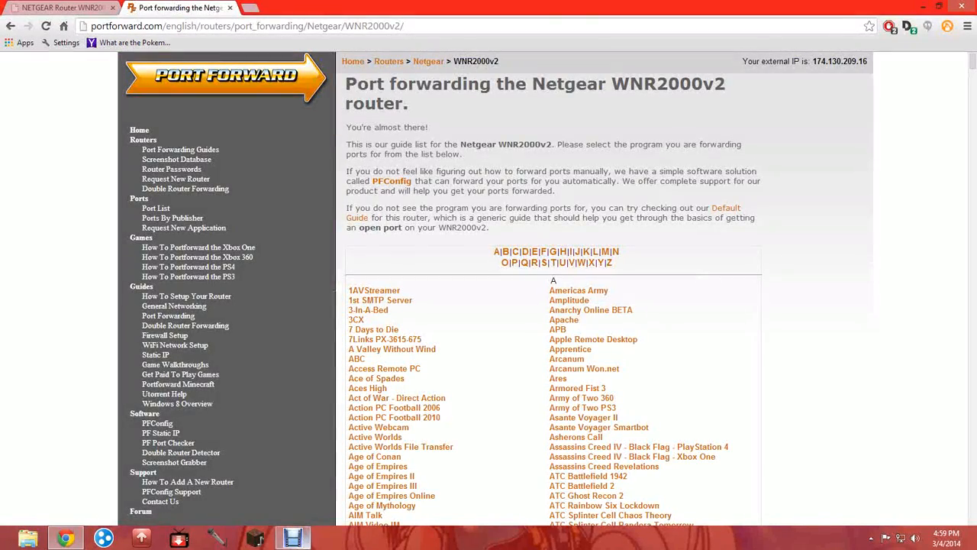
Find Minecraft Server in the WNR2000v2 program list and open its port forwarding guide.
scroll(709, 279, down, 3)
scroll(708, 279, up, 3)
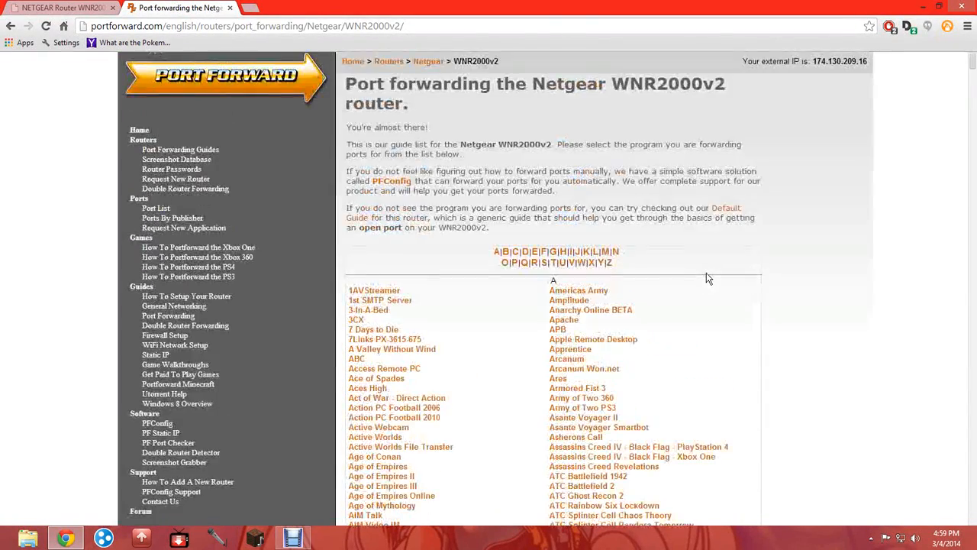
scroll(708, 278, down, 2)
scroll(709, 279, down, 20)
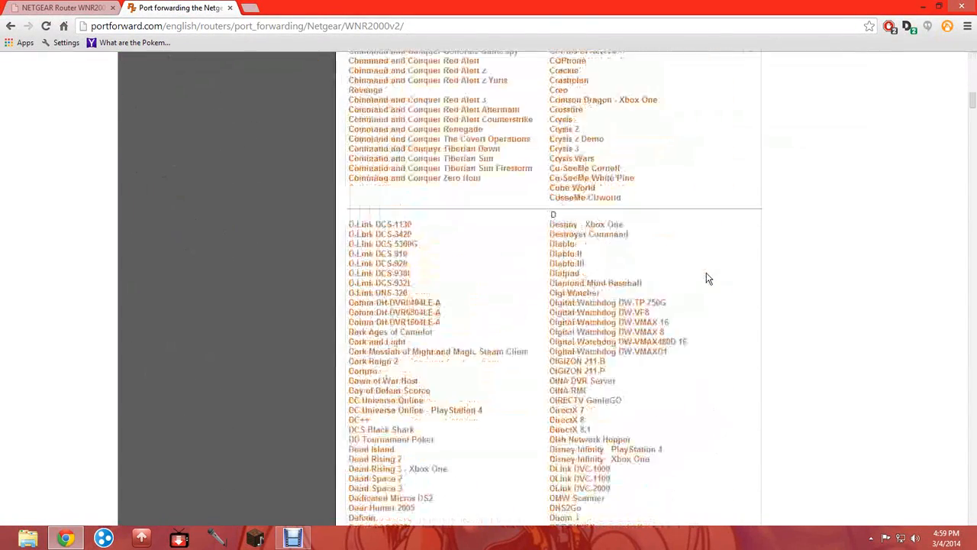
scroll(706, 281, down, 20)
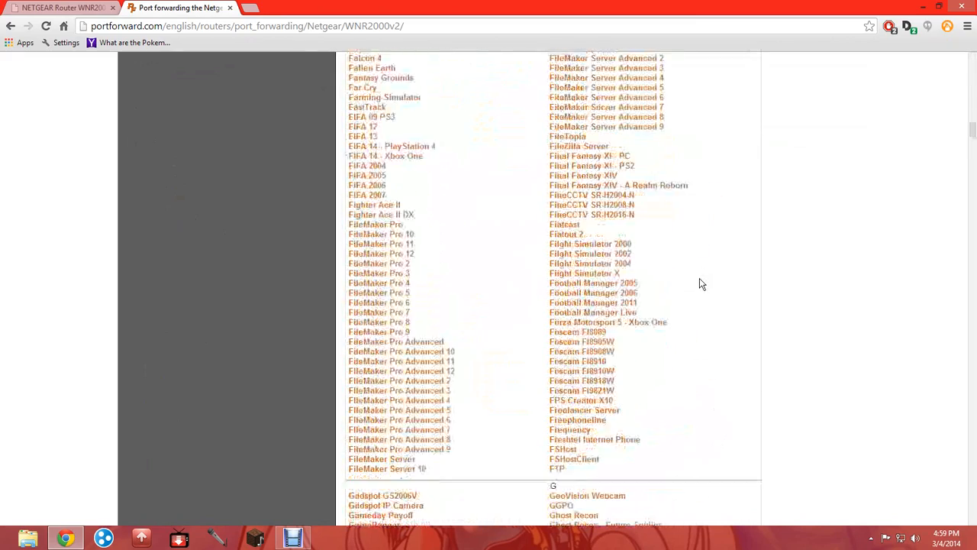
scroll(702, 284, down, 20)
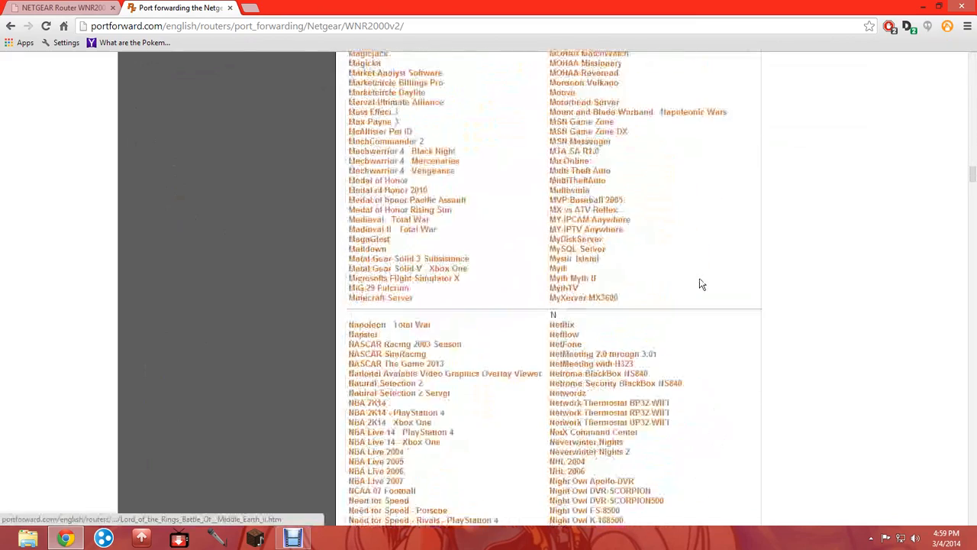
scroll(703, 283, up, 2)
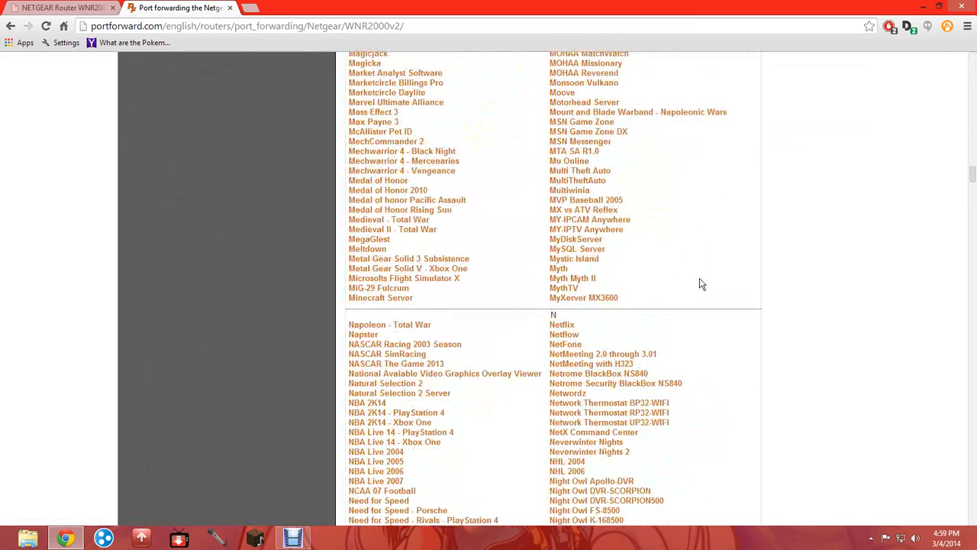
click(394, 300)
Examine the guide's static IP, login and Forward Ports 25565 sections, including service type and server IP address, and close the guide.
scroll(549, 273, down, 1)
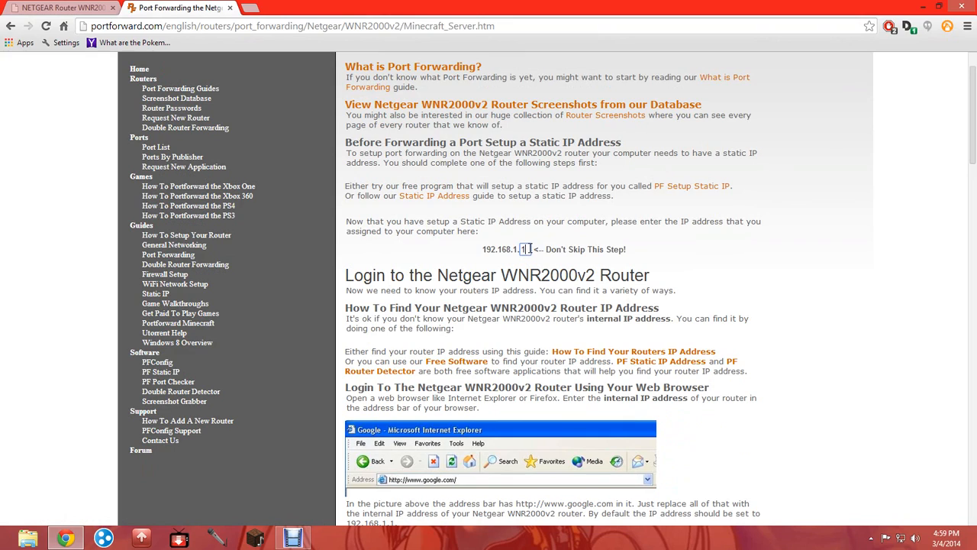
scroll(598, 232, down, 10)
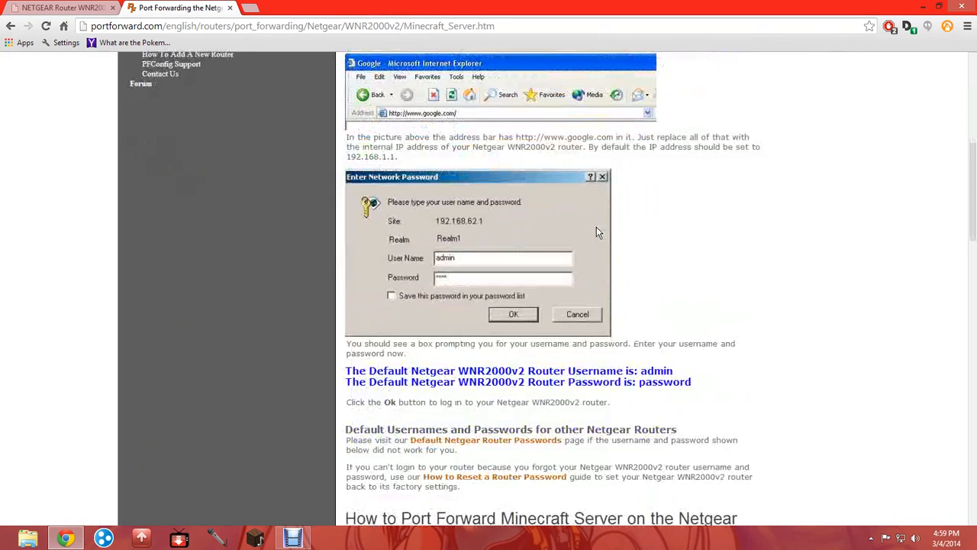
scroll(598, 232, down, 12)
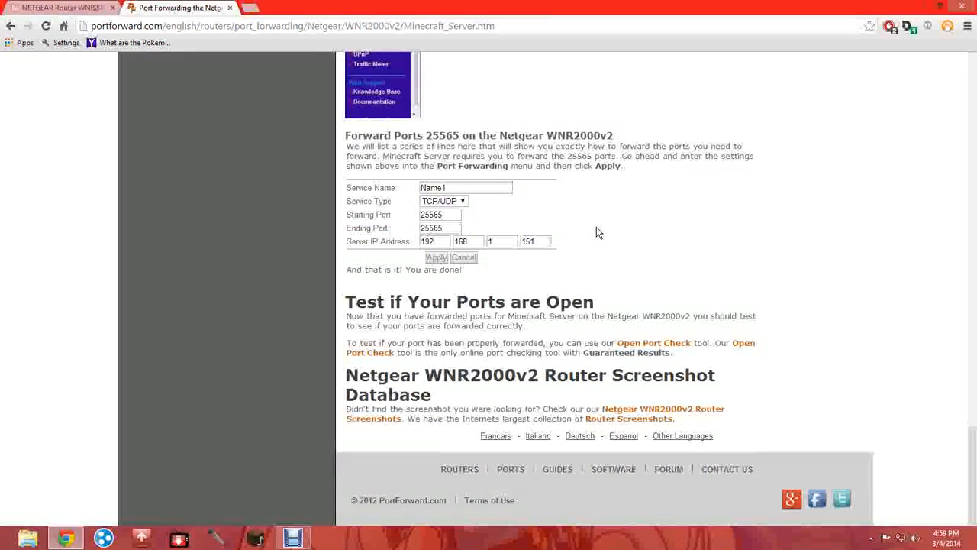
drag(532, 241, 419, 241)
click(455, 201)
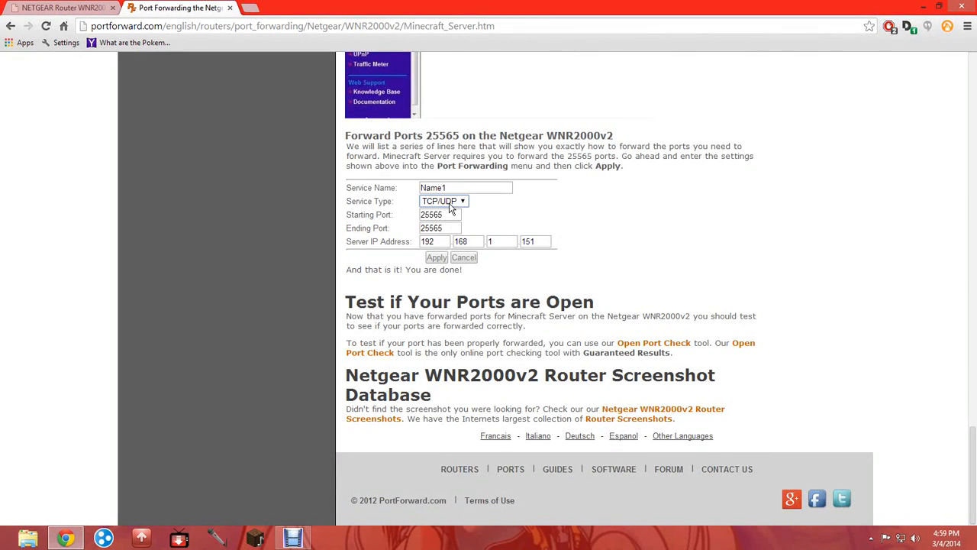
click(456, 200)
click(230, 8)
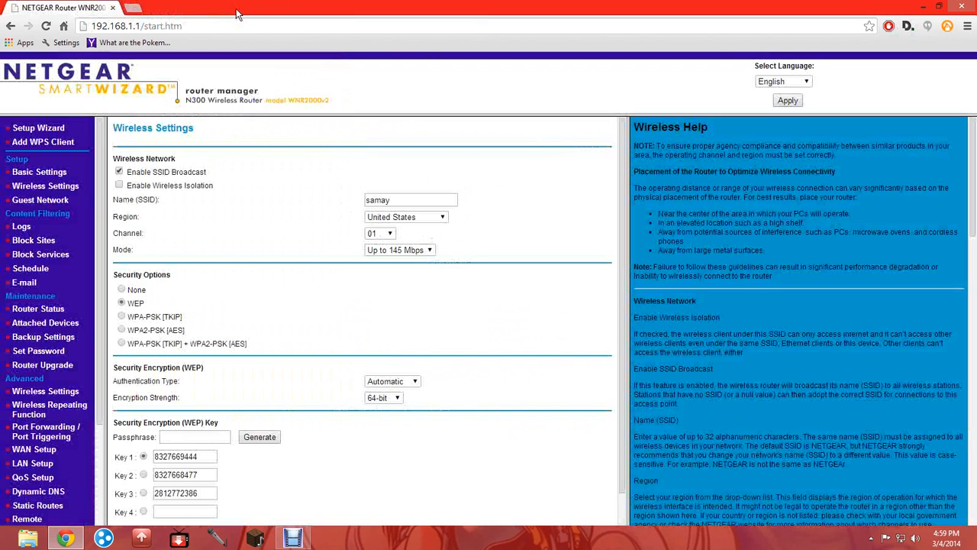
Open the router's Port Forwarding / Port Triggering page and start adding a custom service.
click(71, 433)
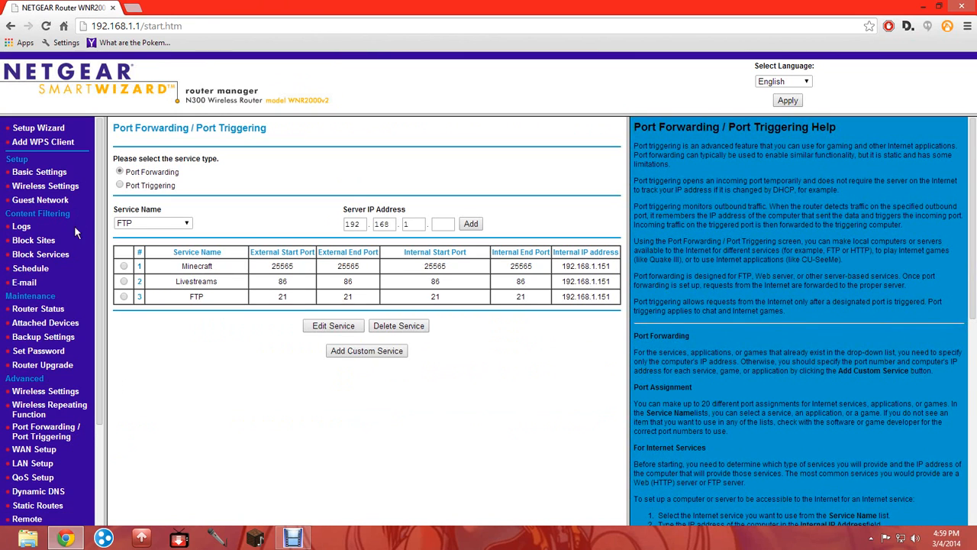
click(124, 266)
click(364, 354)
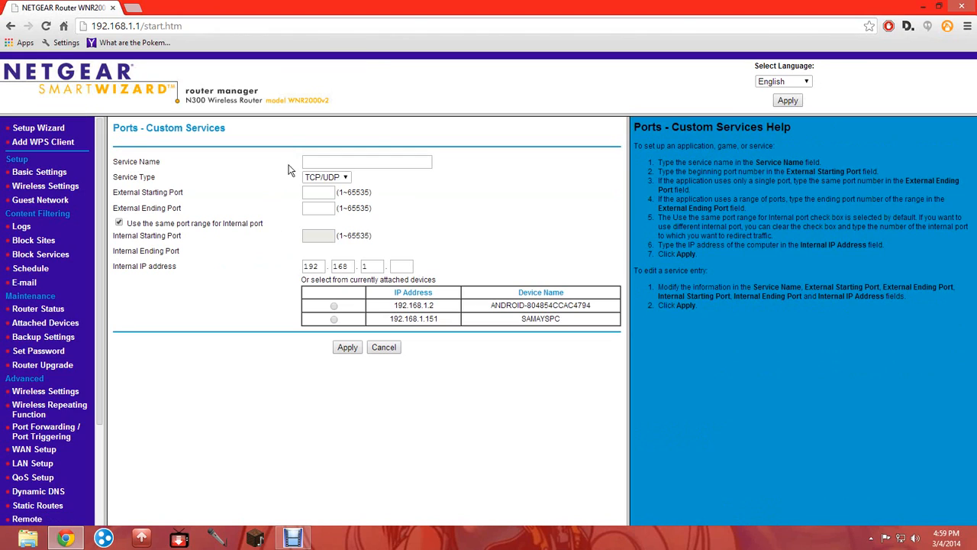
Fill in the custom service with name 43t35, service type TCP/UDP, and 3 as both the external starting and ending port.
click(369, 158)
text(43t35)
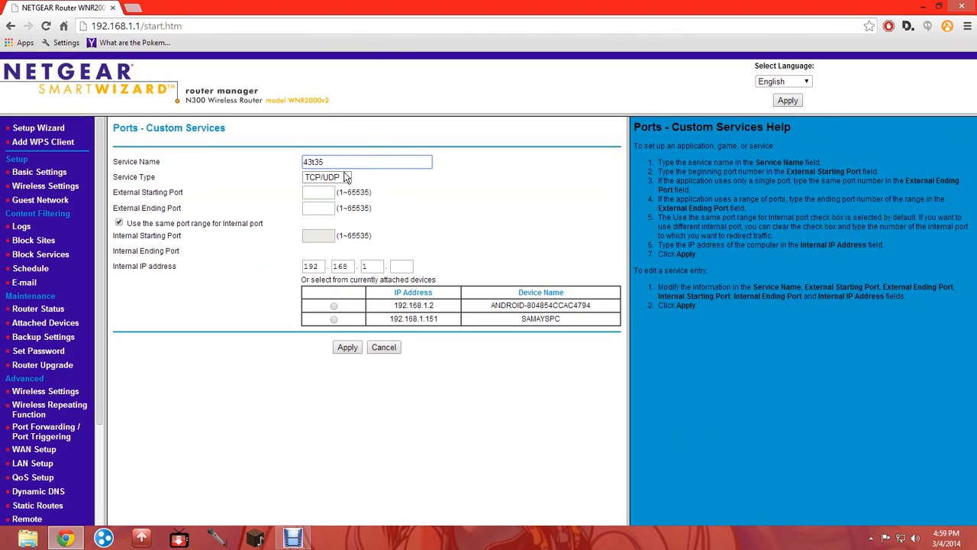
click(336, 178)
click(336, 183)
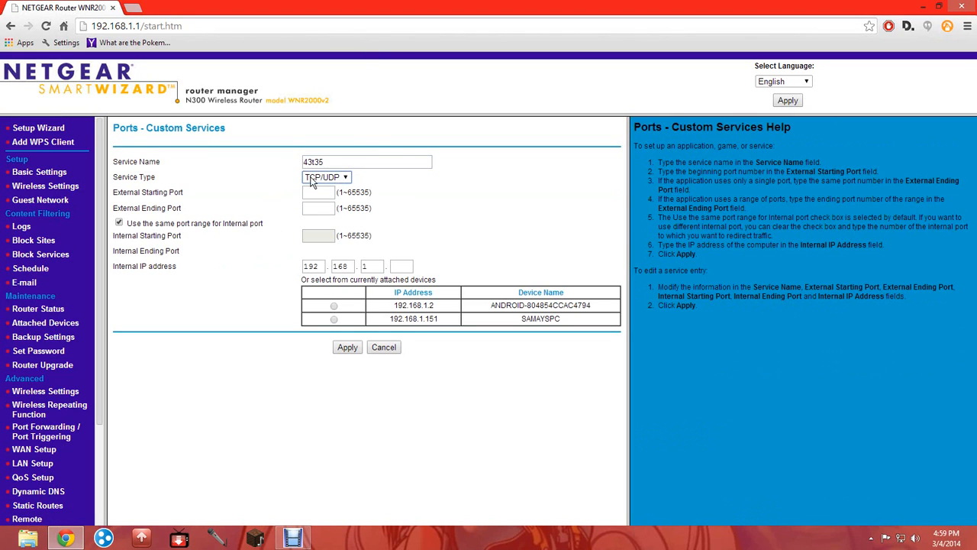
click(319, 193)
text(3)
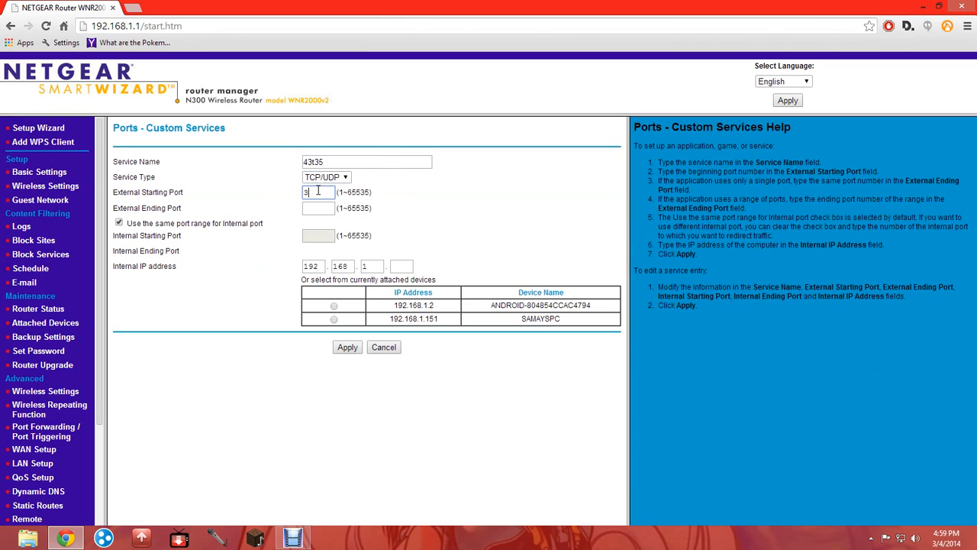
click(321, 209)
text(2)
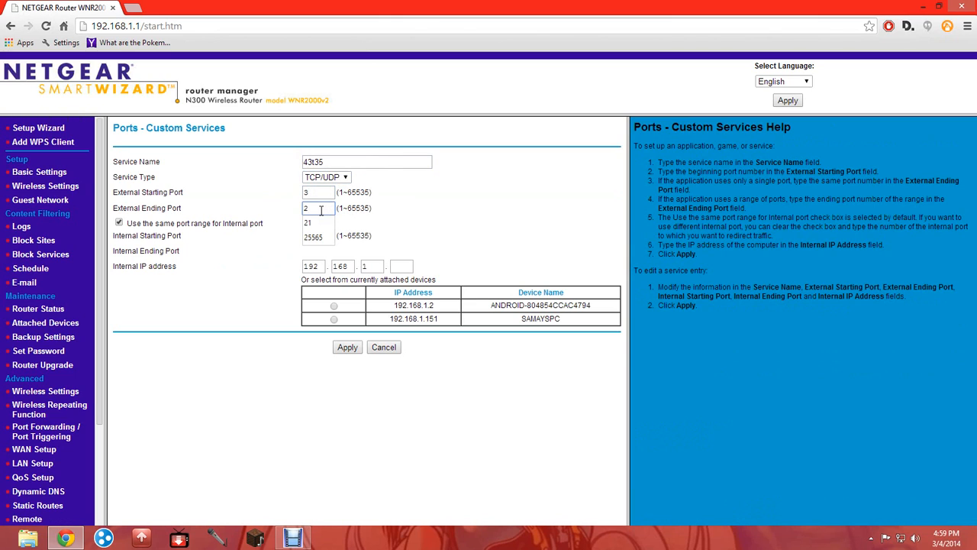
key(BackSpace)
text(3)
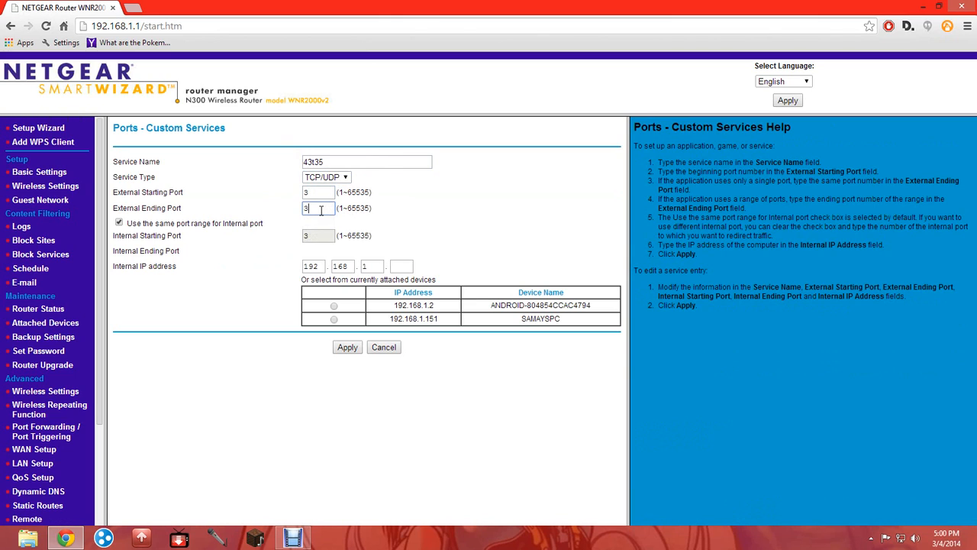
Choose the attached device at 192.168.1.151 as the internal IP address and cancel the custom service.
click(399, 266)
drag(360, 265, 397, 264)
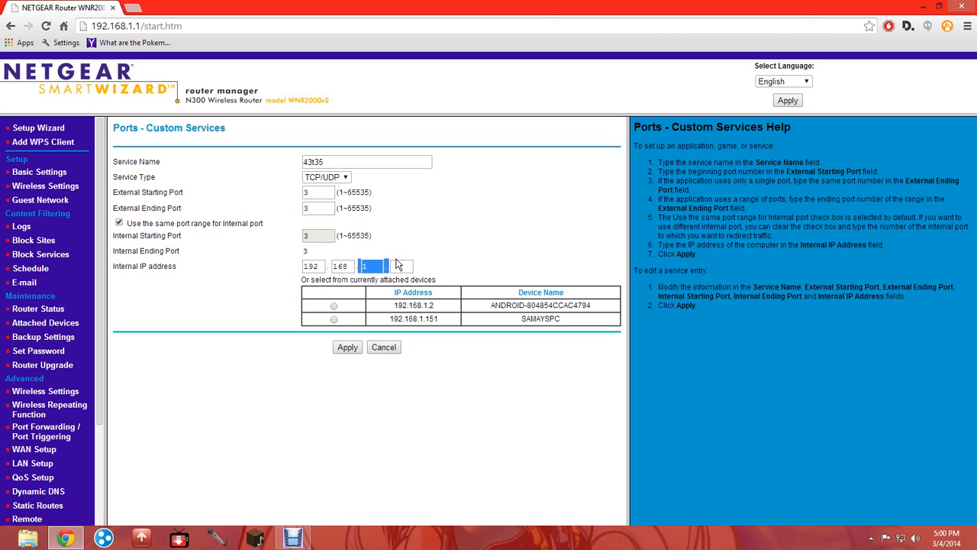
click(399, 265)
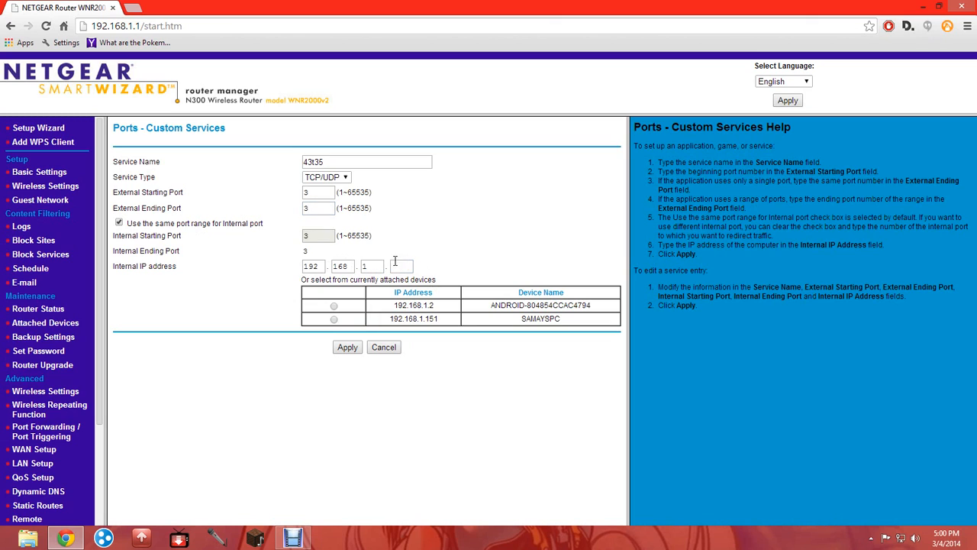
click(333, 319)
click(386, 350)
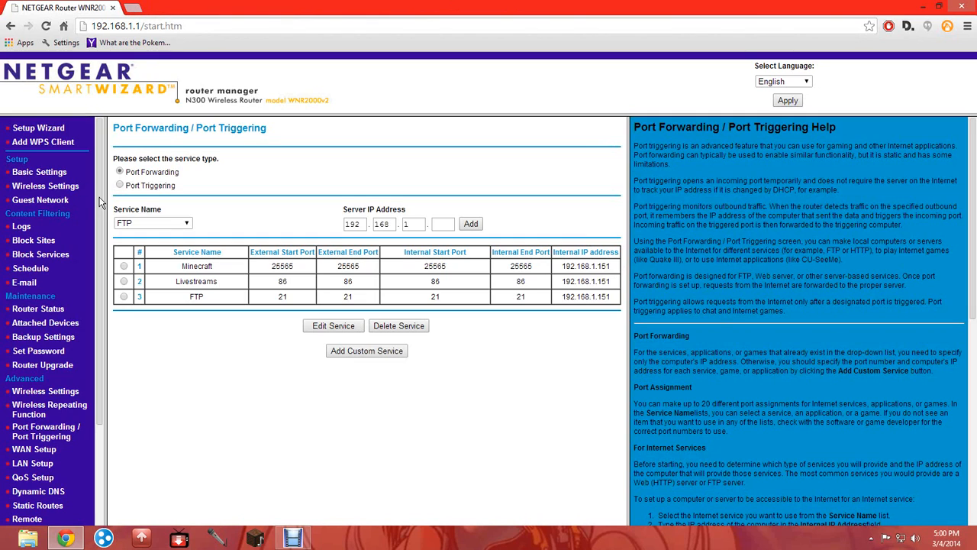
Open the yougetsignal.com open port check tool in a new tab with port number 25565.
click(128, 11)
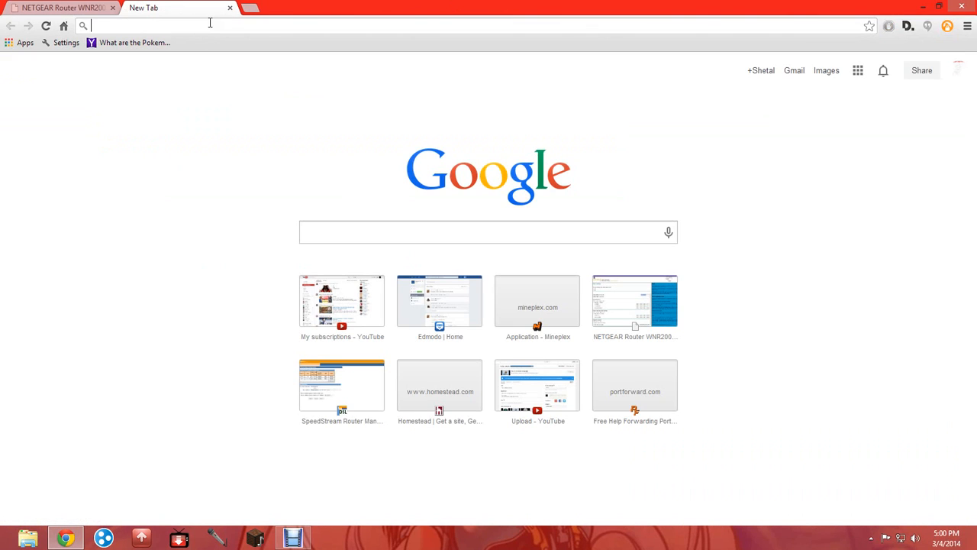
text(youg)
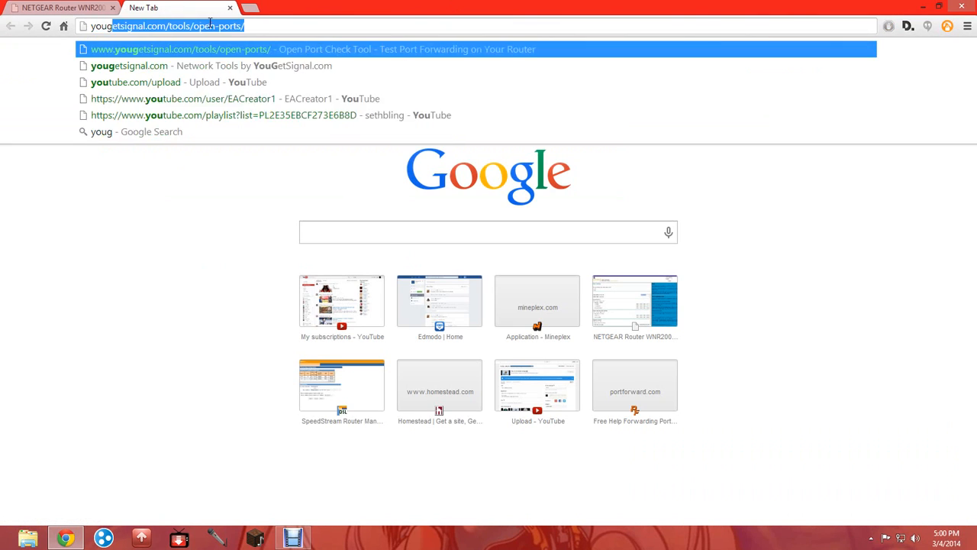
text(etsignal.com)
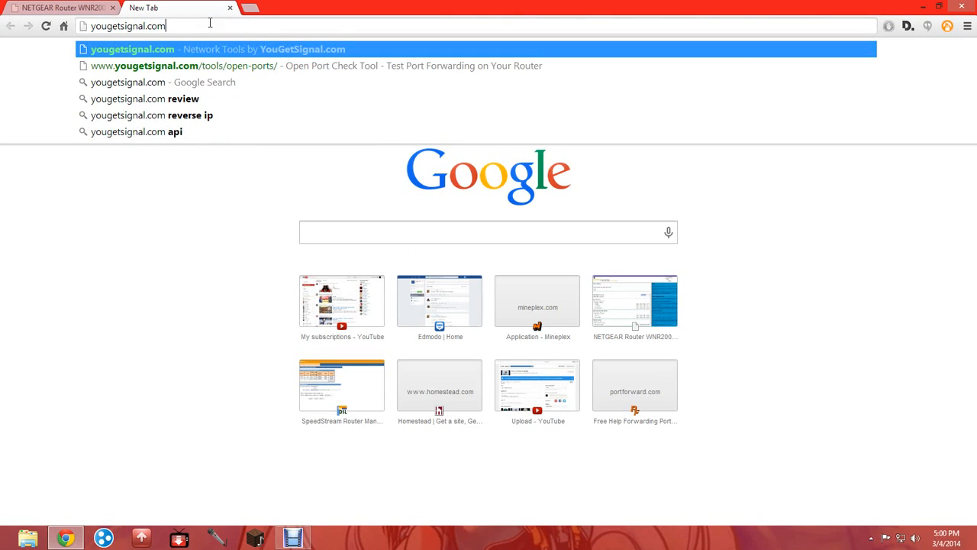
key(Down)
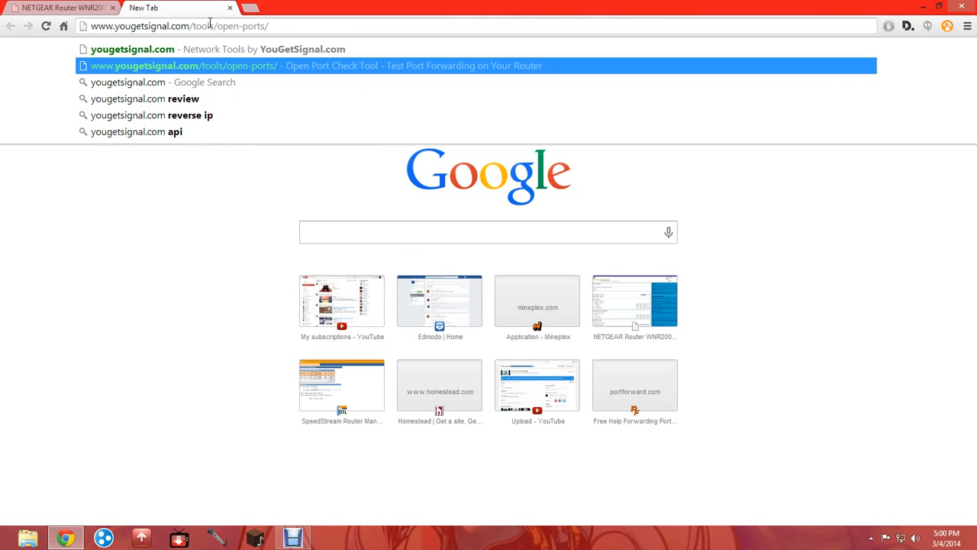
key(Return)
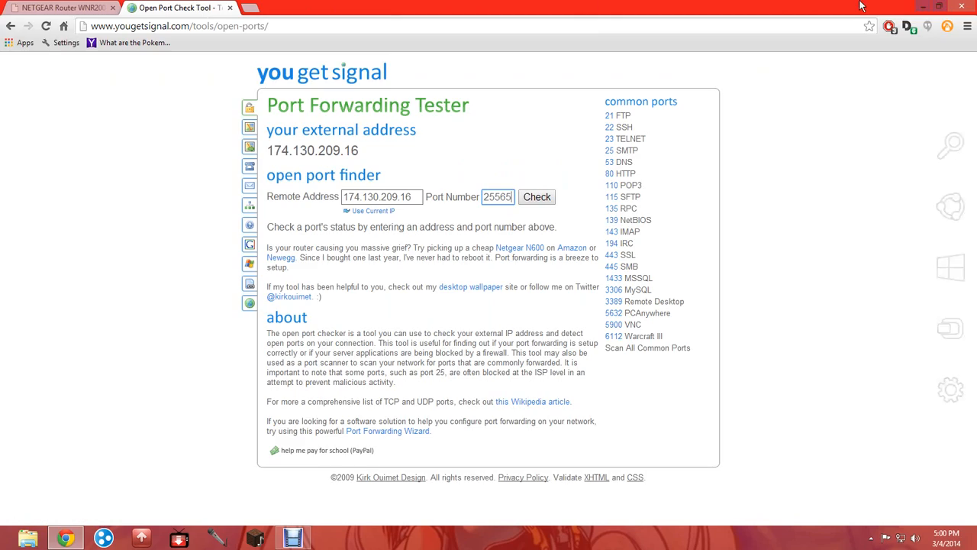
Minimize the browser and launch minecraft_server.1.7.4 from Lots of Crazy Folders > Servers > BlocksV.Zombies on the desktop.
click(938, 7)
click(920, 7)
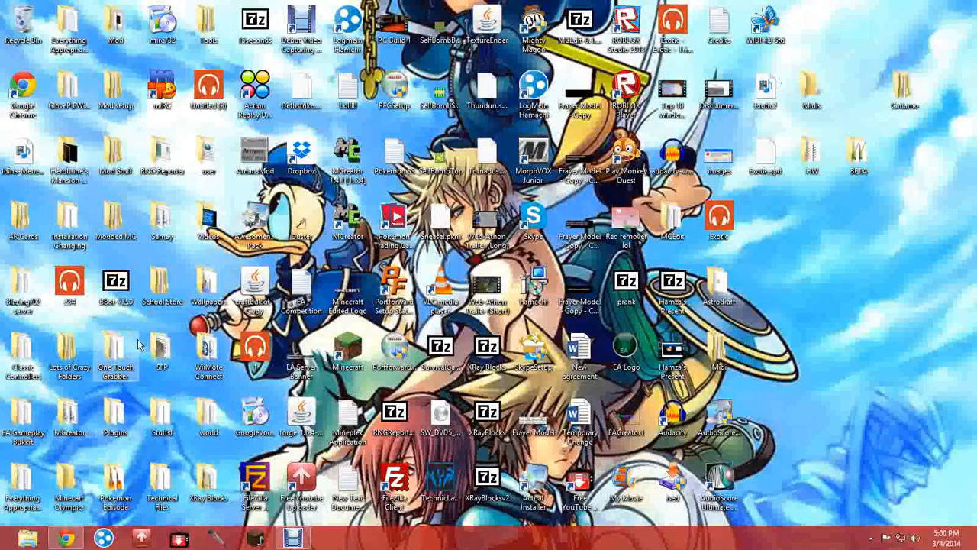
double_click(70, 351)
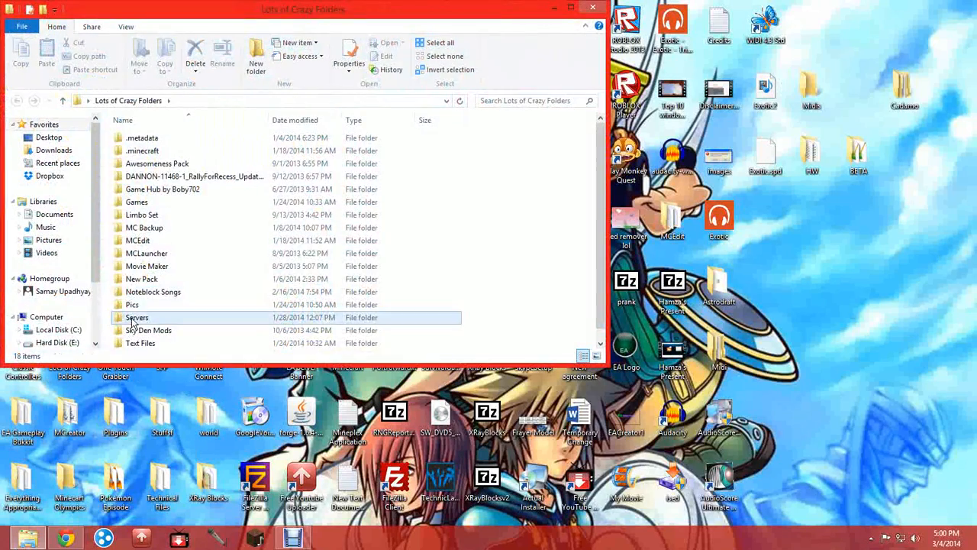
double_click(134, 317)
double_click(156, 138)
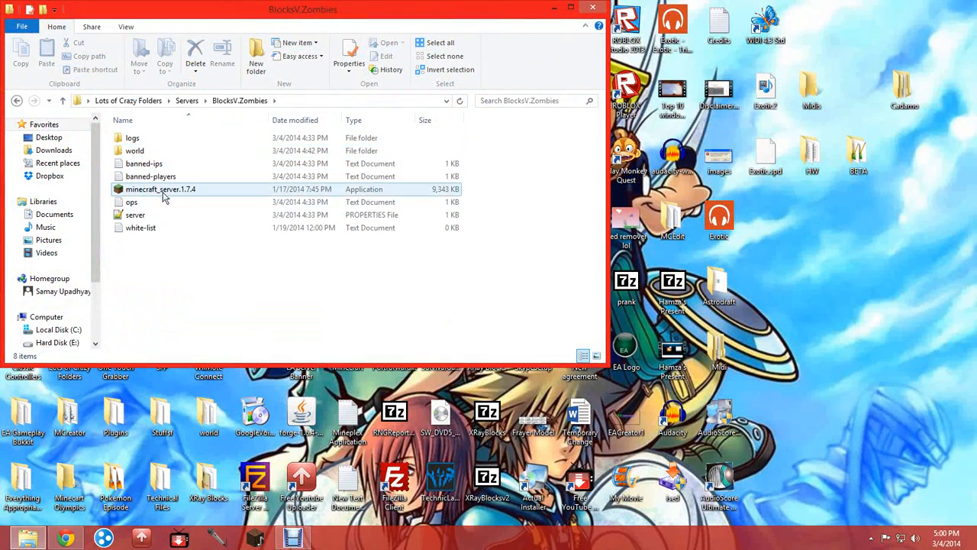
click(150, 190)
double_click(151, 191)
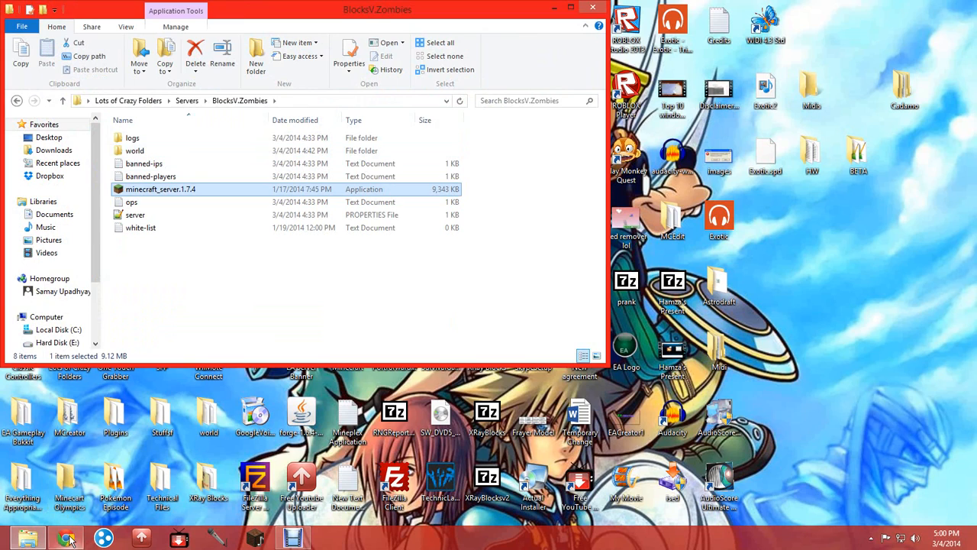
Return to the port forwarding tester in Chrome, check port 25565 and examine the reported status.
click(65, 506)
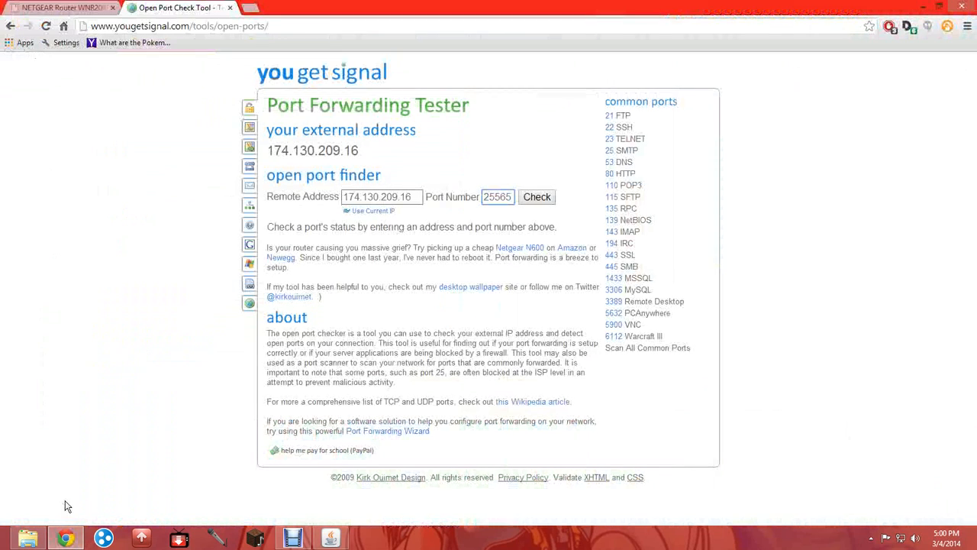
click(534, 203)
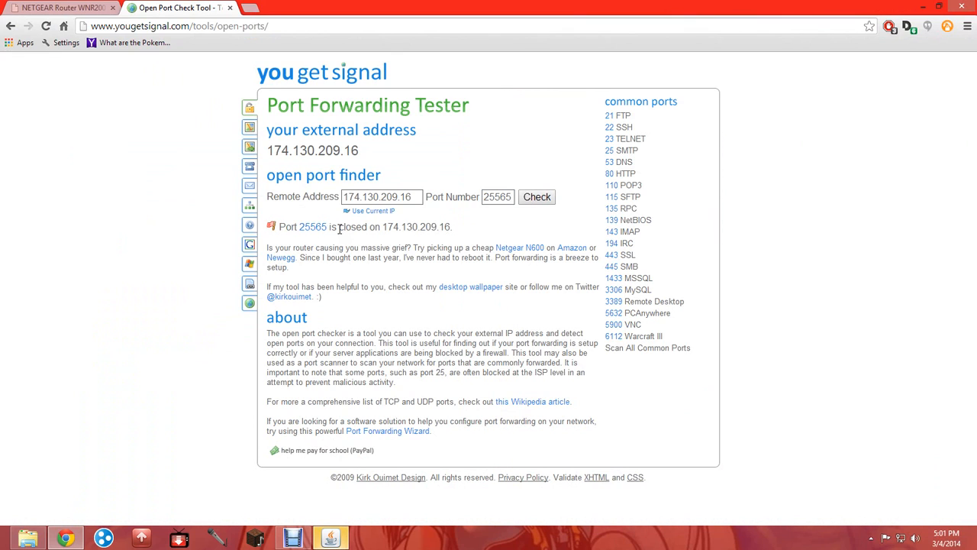
drag(340, 229, 273, 228)
click(453, 233)
click(360, 227)
drag(343, 230, 446, 233)
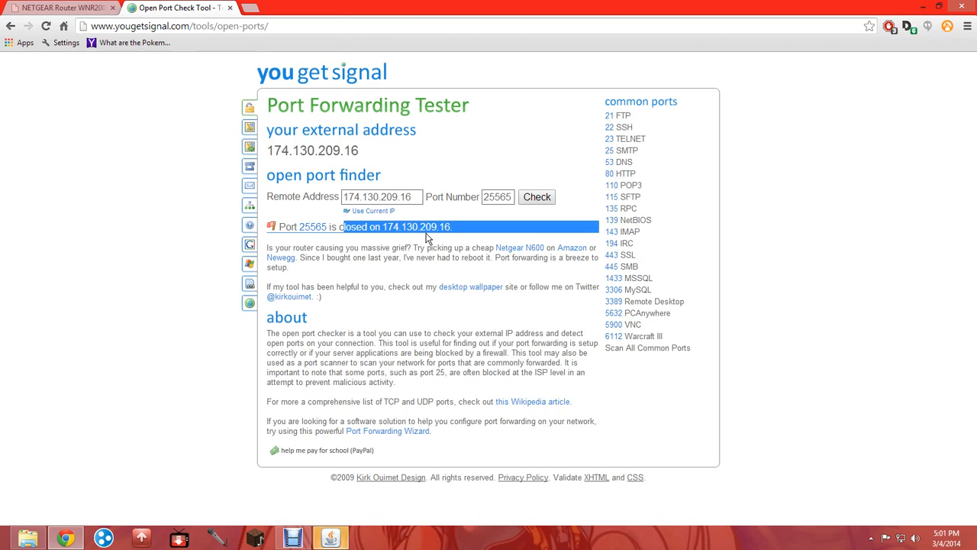
click(388, 229)
Look at the Minecraft server window, recheck port 25565 in the tester and close the tester tab.
click(333, 540)
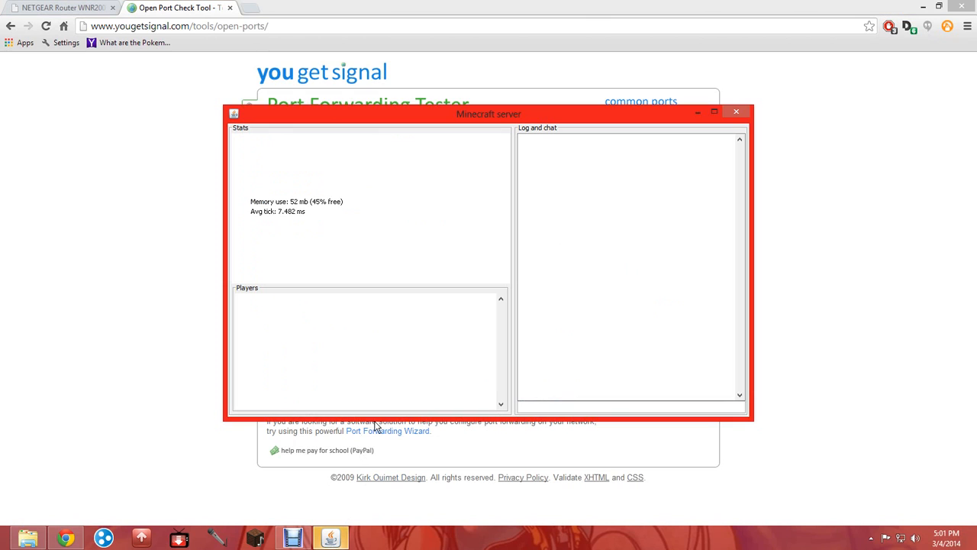
click(697, 113)
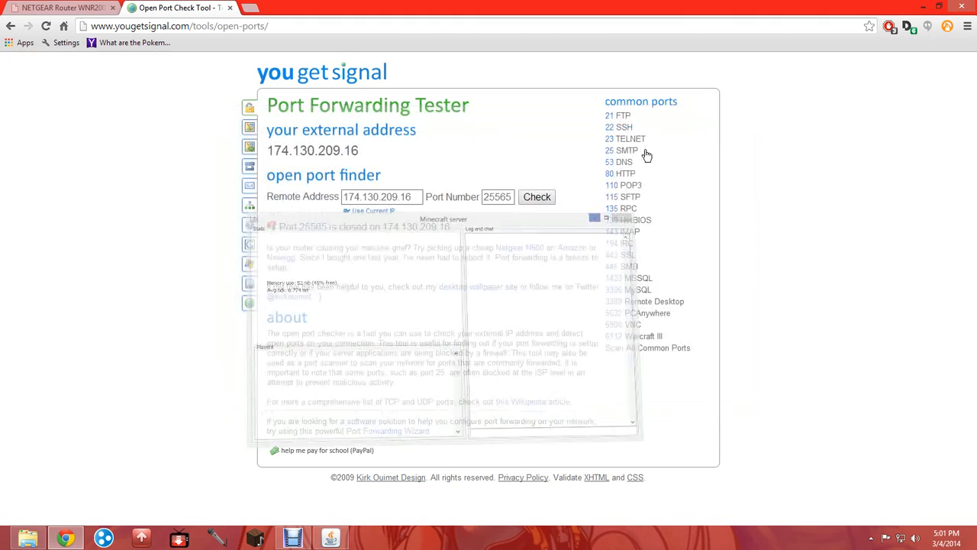
click(537, 197)
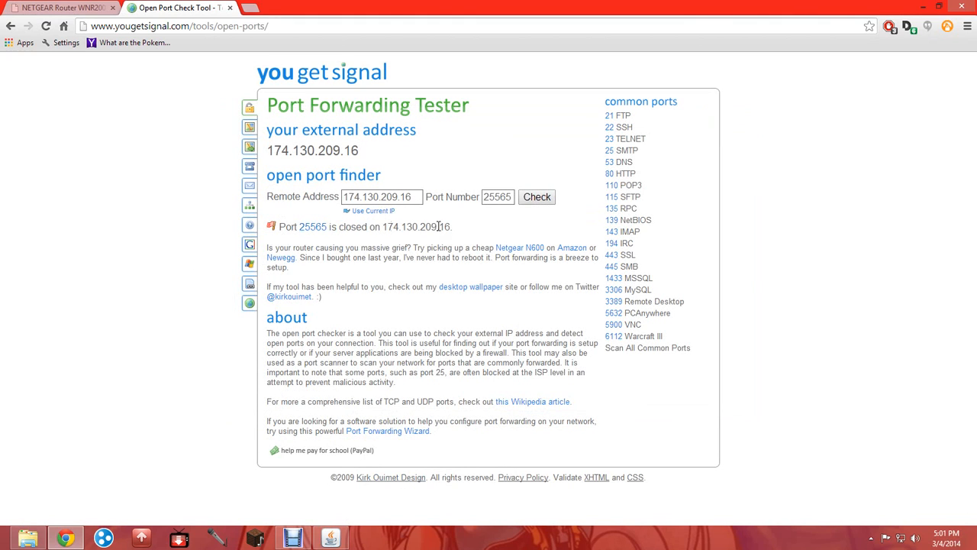
drag(447, 226, 345, 222)
drag(279, 227, 448, 229)
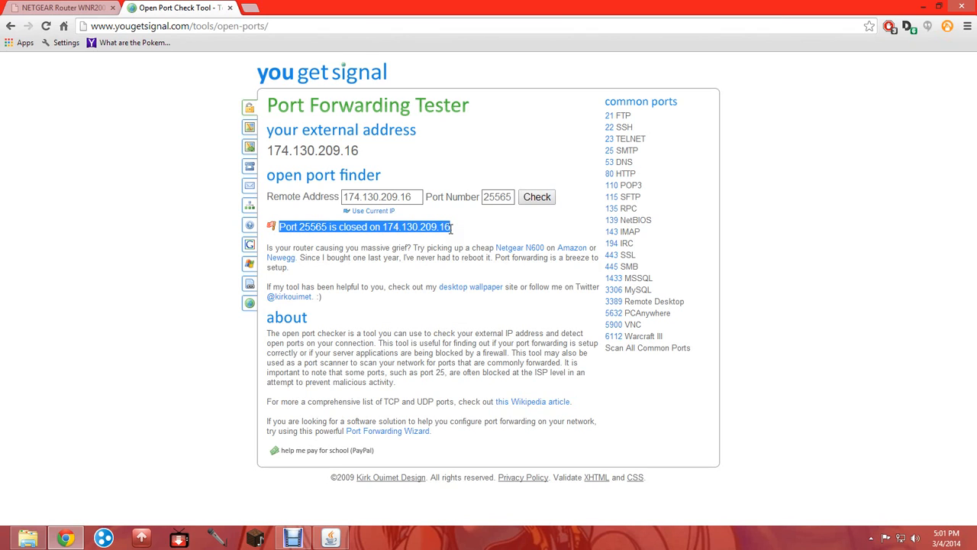
click(460, 238)
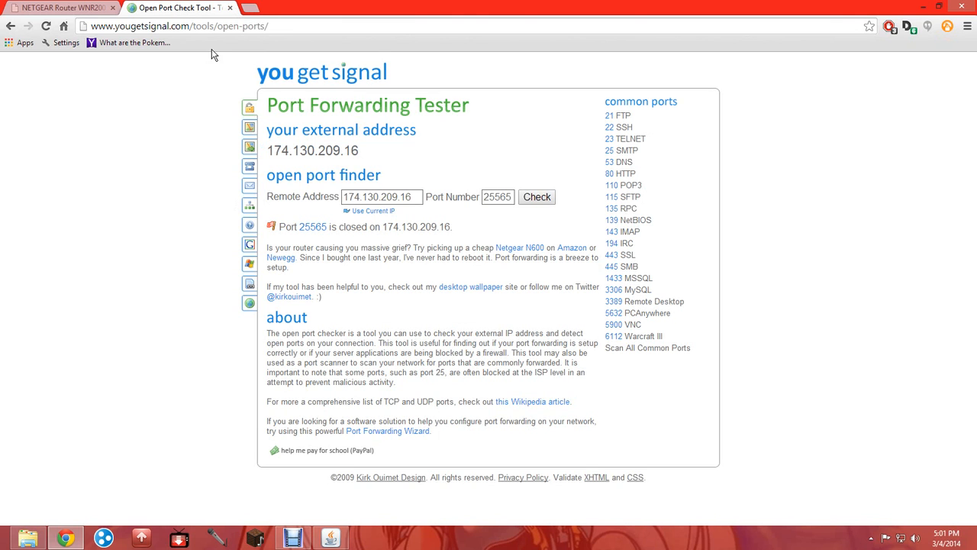
click(230, 8)
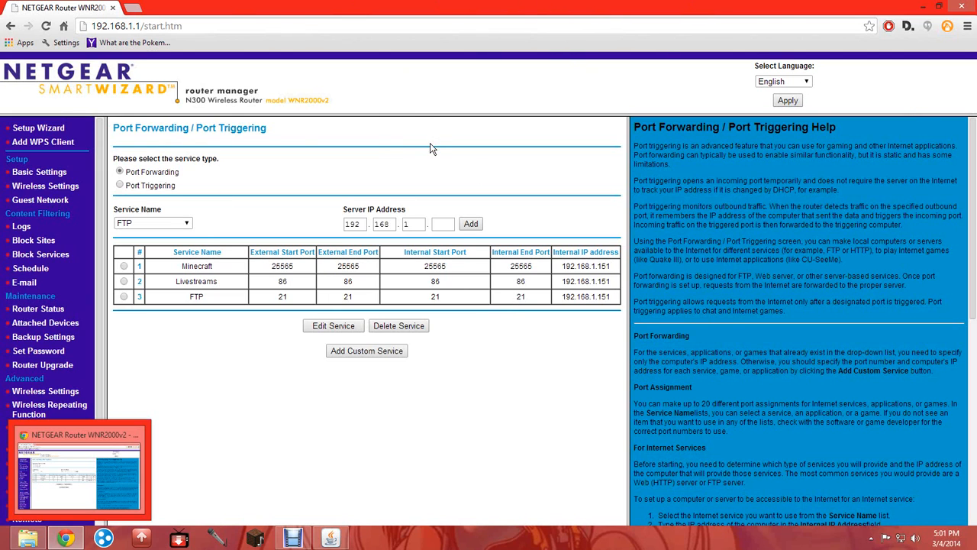
click(123, 266)
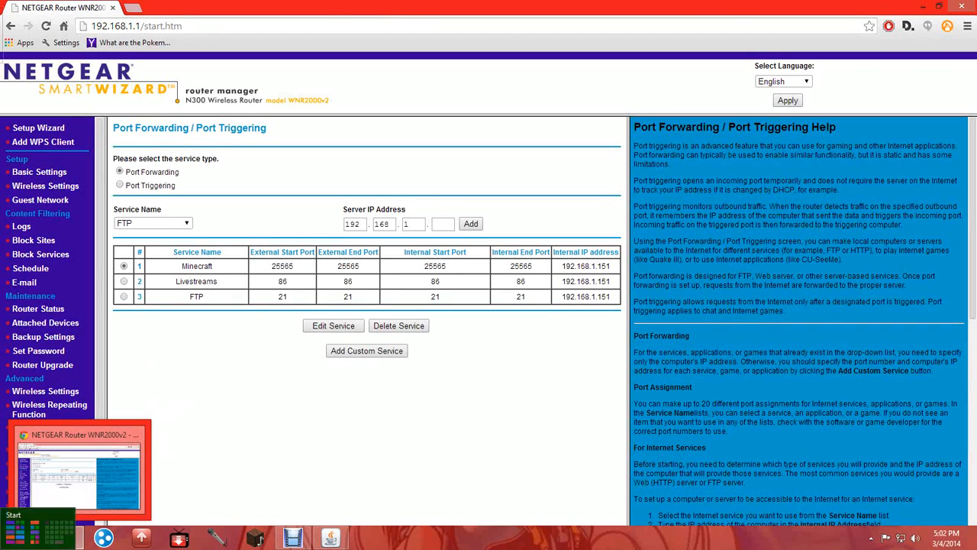
click(2, 547)
key(super)
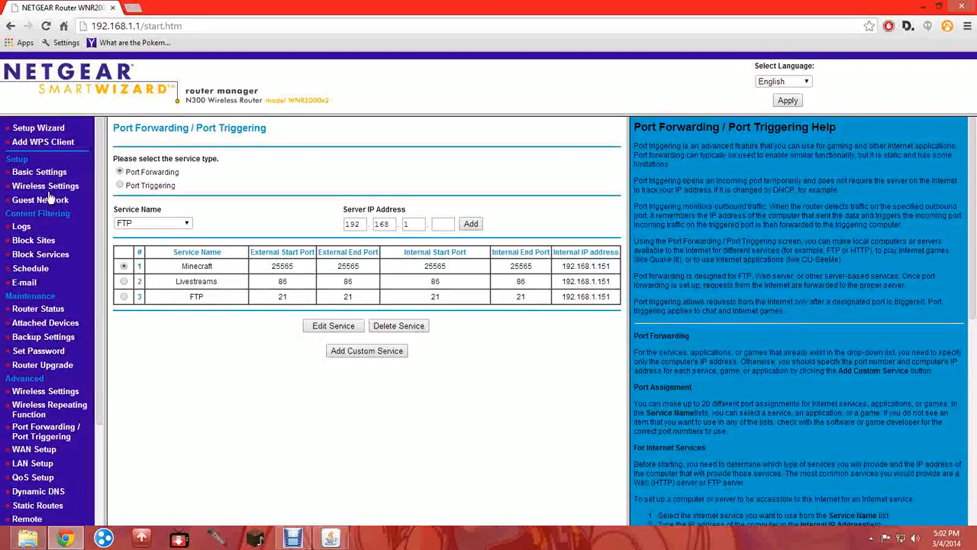
Minimize the browser, bring up the Minecraft server window and shut the server down with the stop command.
click(923, 6)
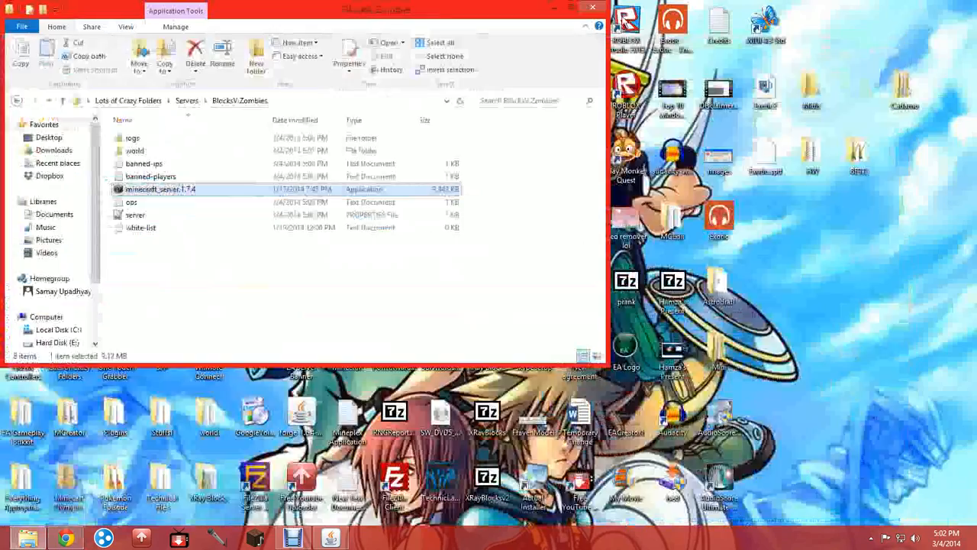
click(333, 539)
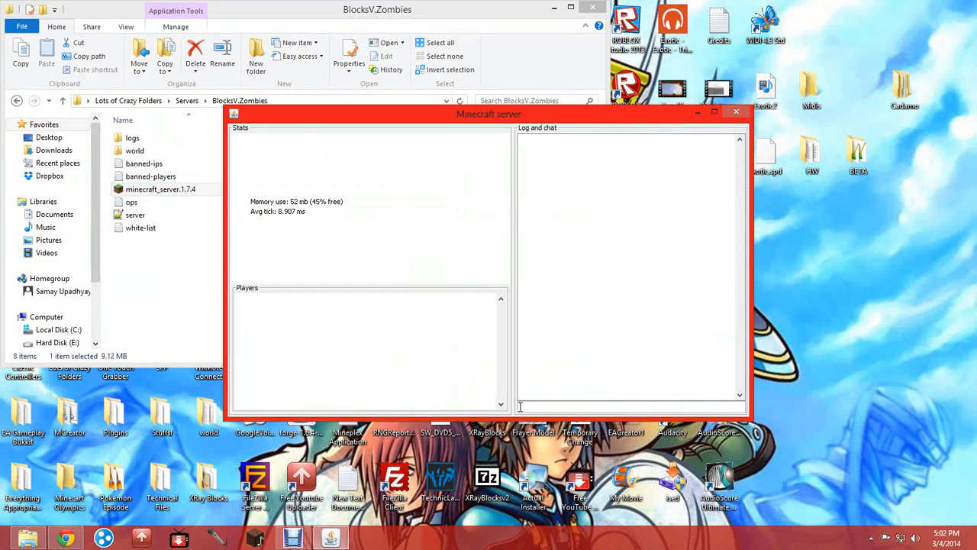
click(520, 407)
text(stop)
key(Return)
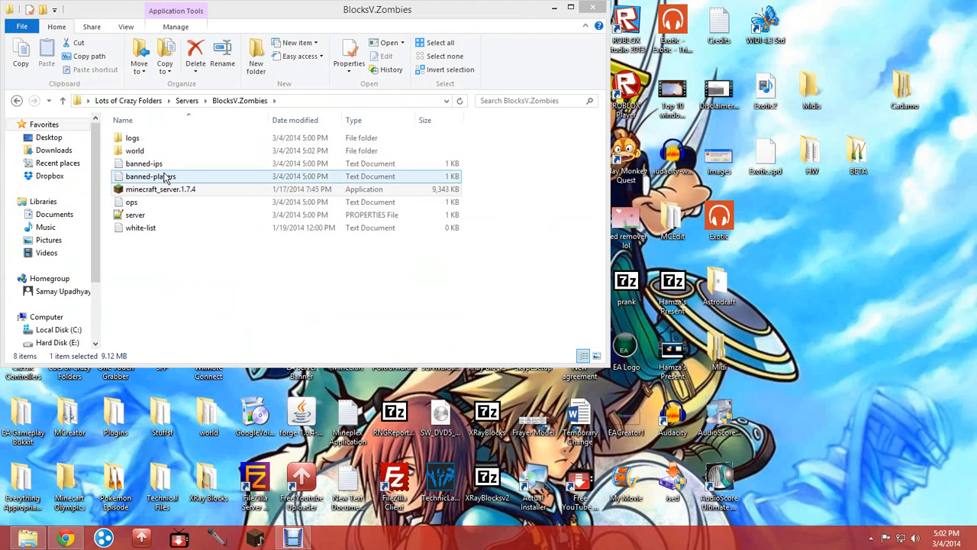
Open the server properties file in BlocksV.Zombies, examine the server-ip line and close the file.
double_click(137, 215)
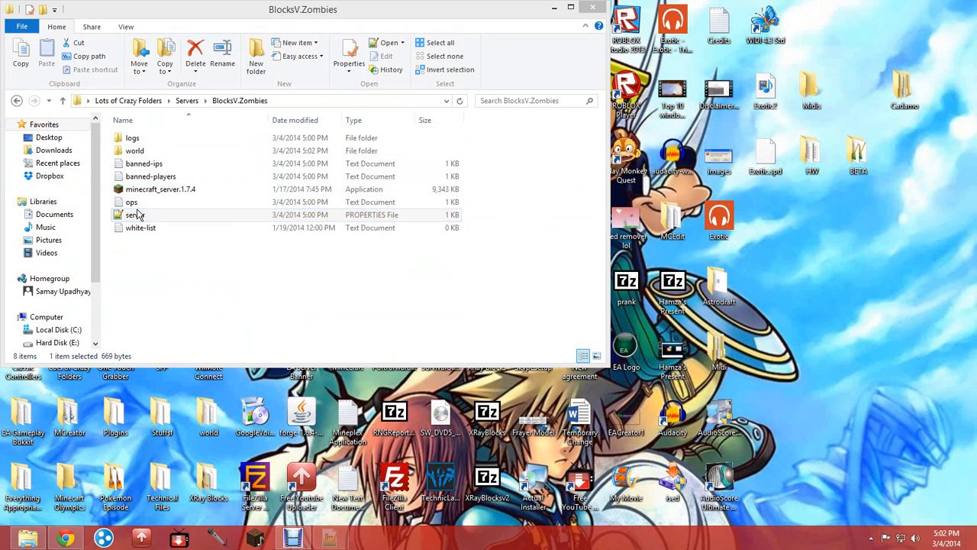
scroll(218, 301, down, 2)
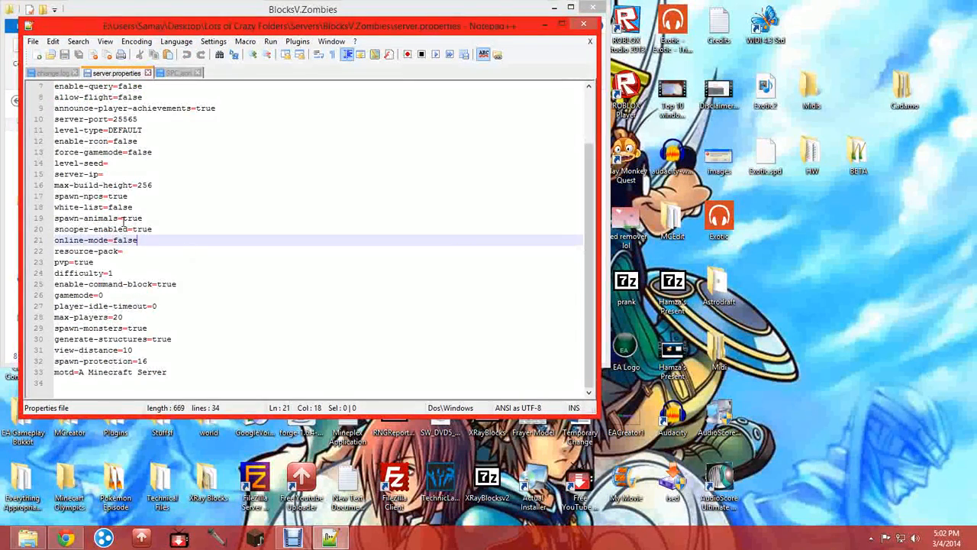
scroll(123, 221, up, 2)
click(108, 239)
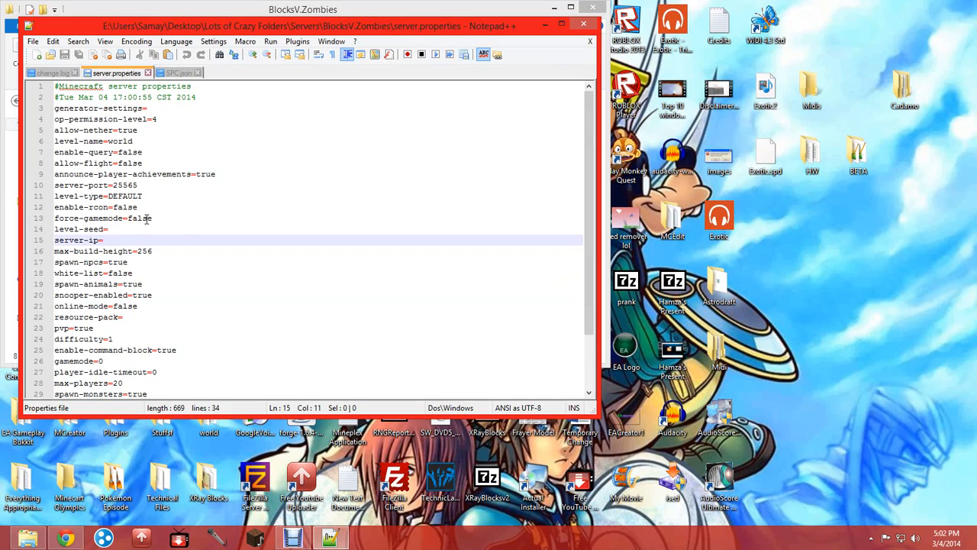
drag(117, 244, 6, 241)
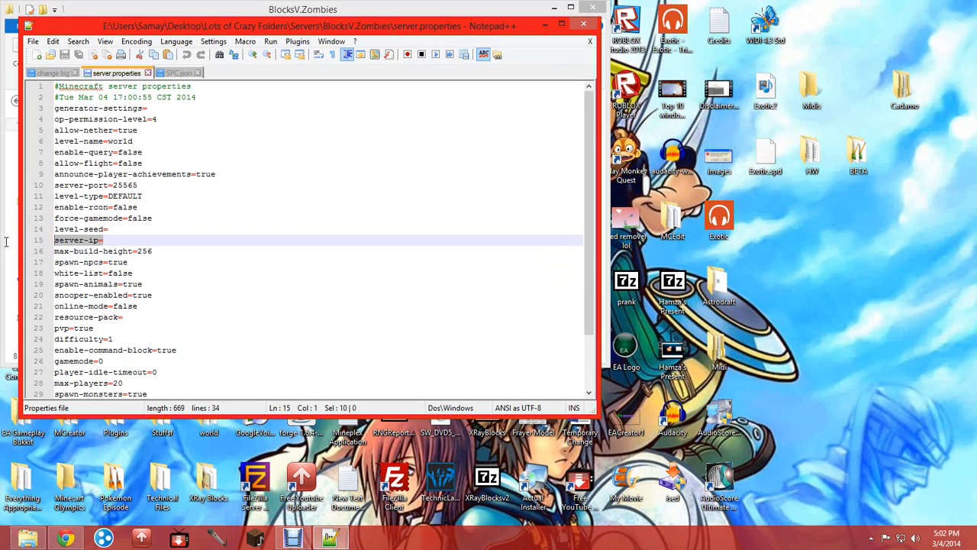
click(119, 241)
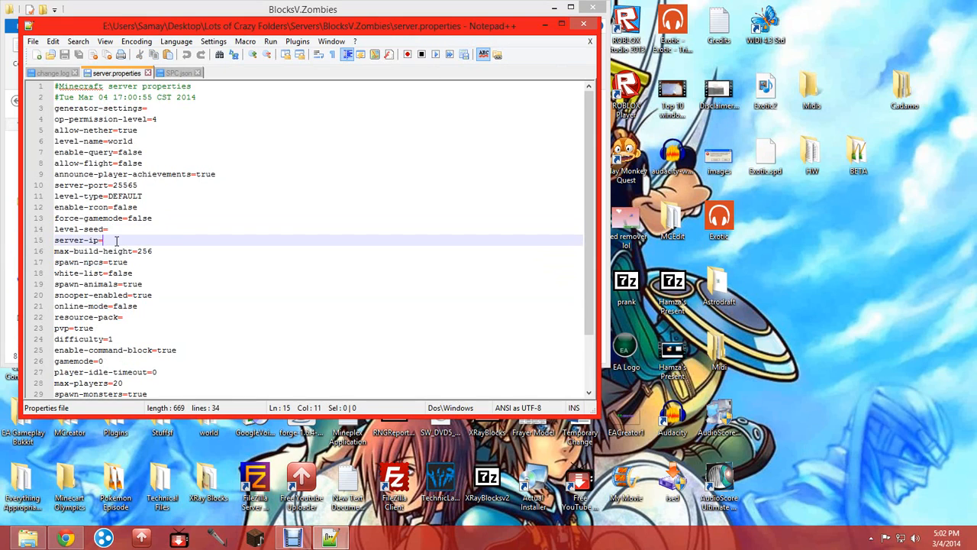
click(55, 240)
drag(55, 240, 116, 240)
click(117, 240)
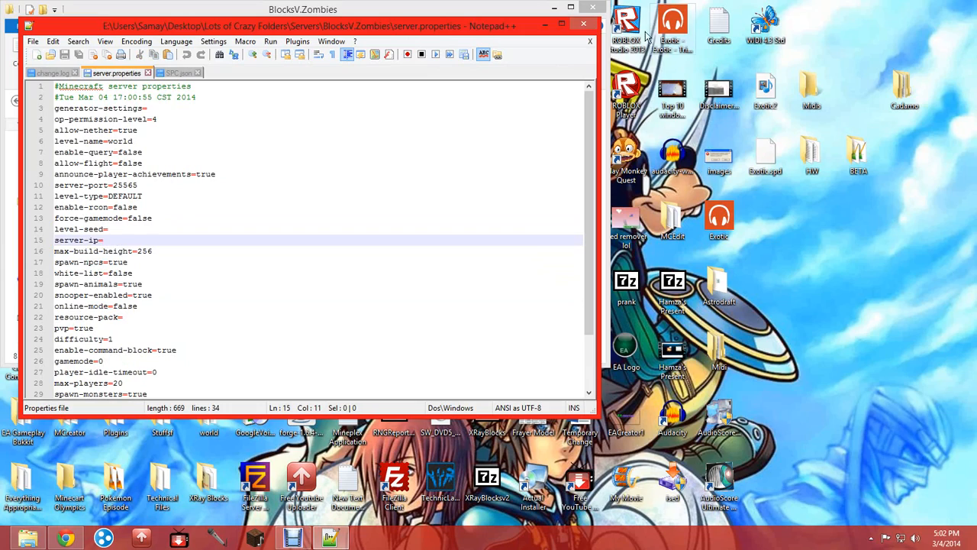
click(574, 28)
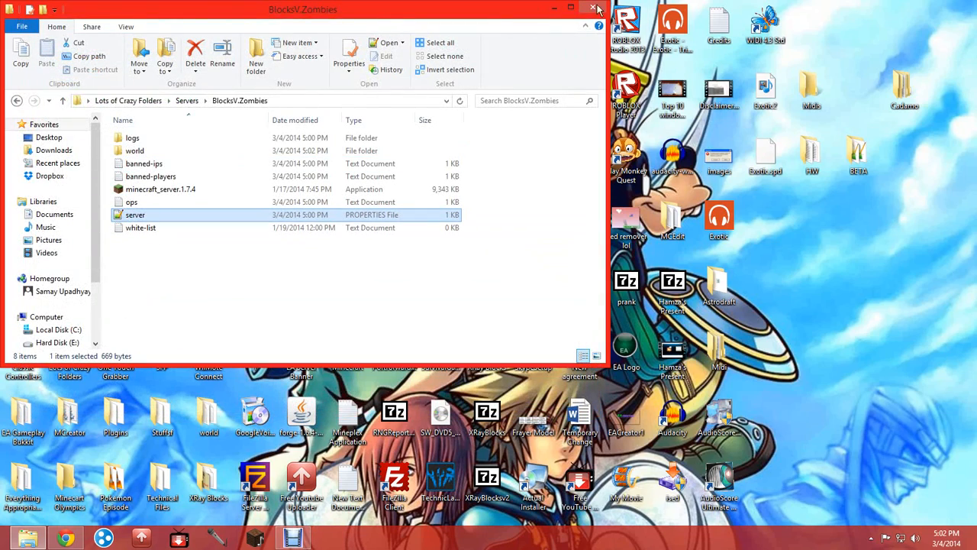
Close the BlocksV.Zombies folder, open Portforward Setup Static IP Address to view the Ethernet adapter's settings, and close it.
click(592, 8)
double_click(398, 315)
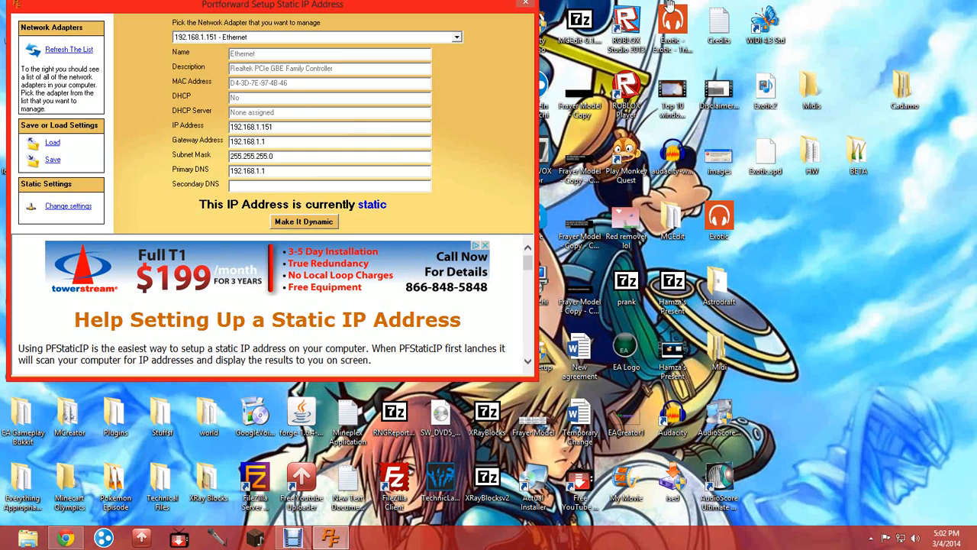
click(525, 4)
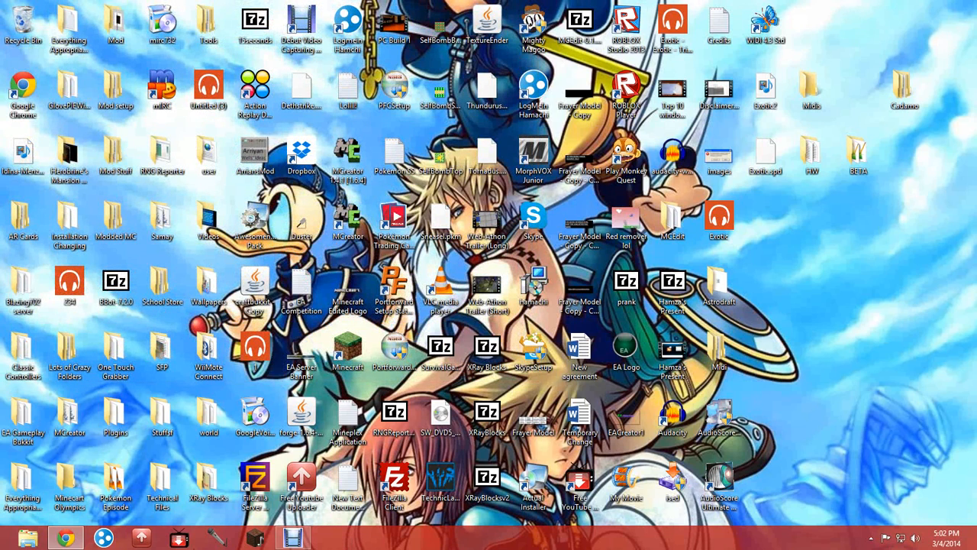
Switch to Chrome, examine the Gateway IP Address in the router's Basic Settings and return to Port Forwarding / Port Triggering.
click(66, 539)
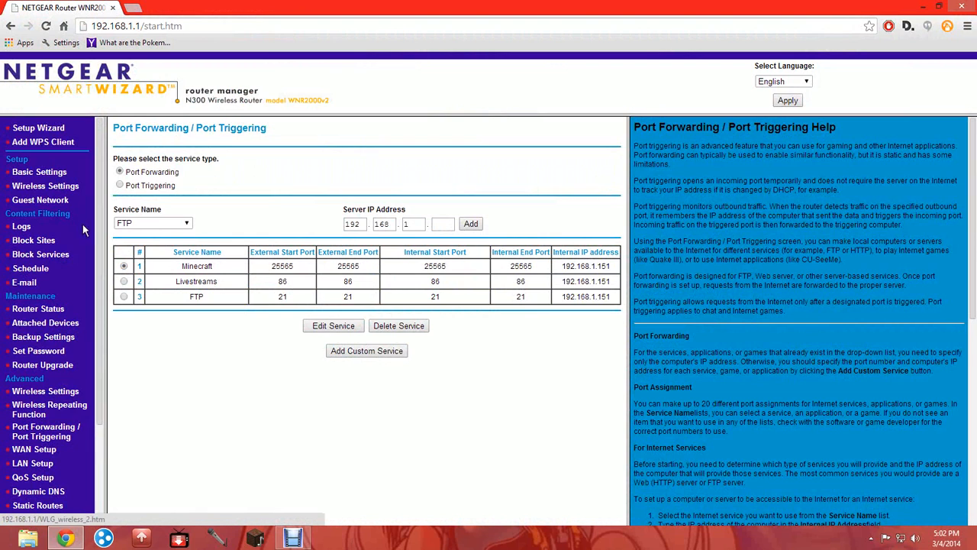
mouse_move(1, 547)
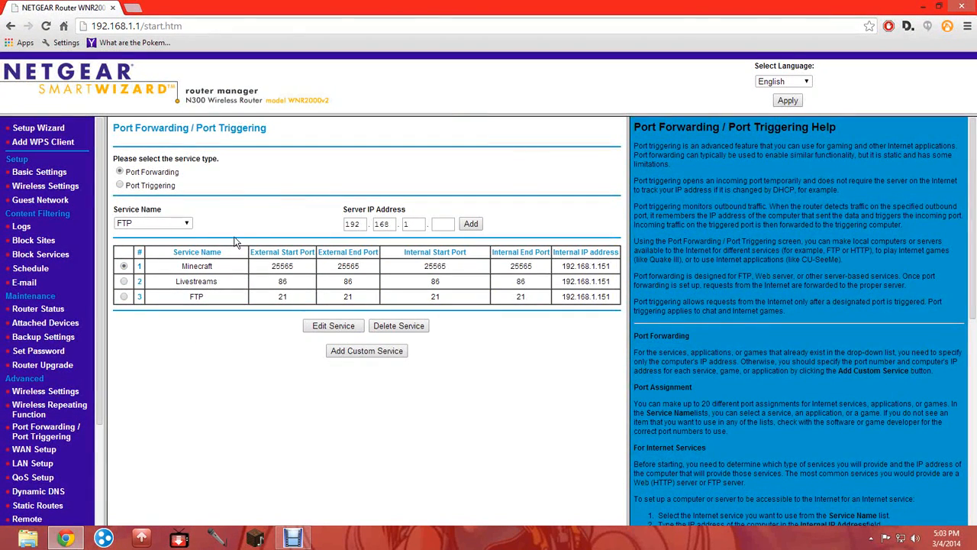
click(40, 172)
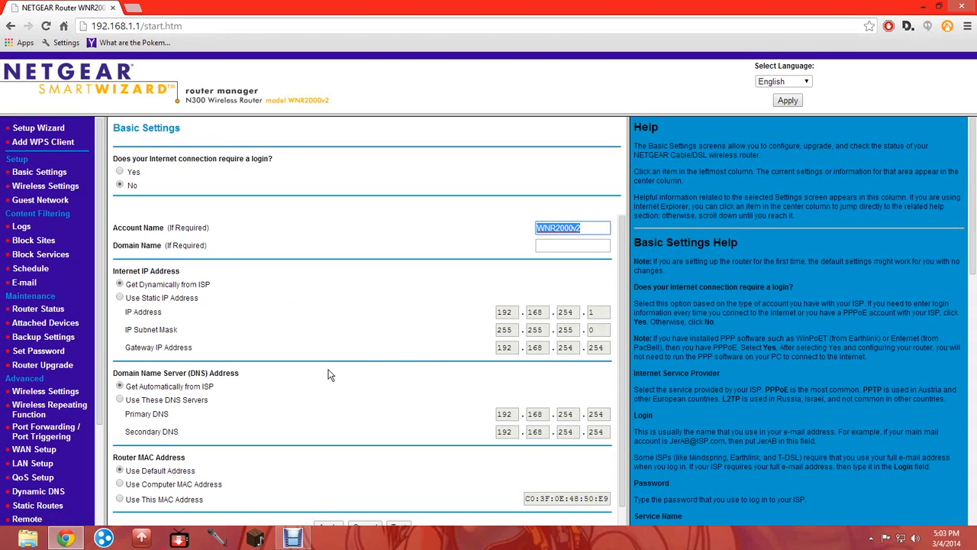
scroll(192, 347, down, 1)
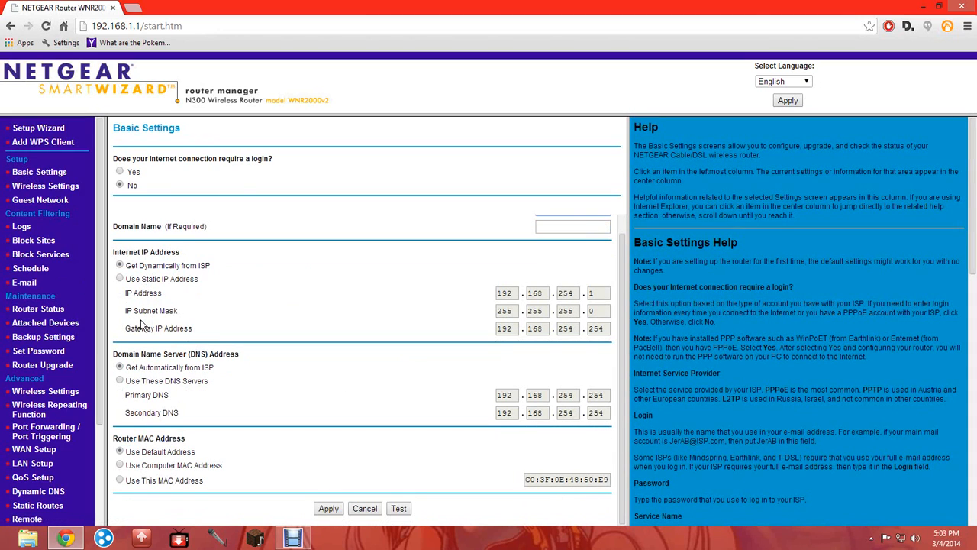
drag(129, 329, 230, 334)
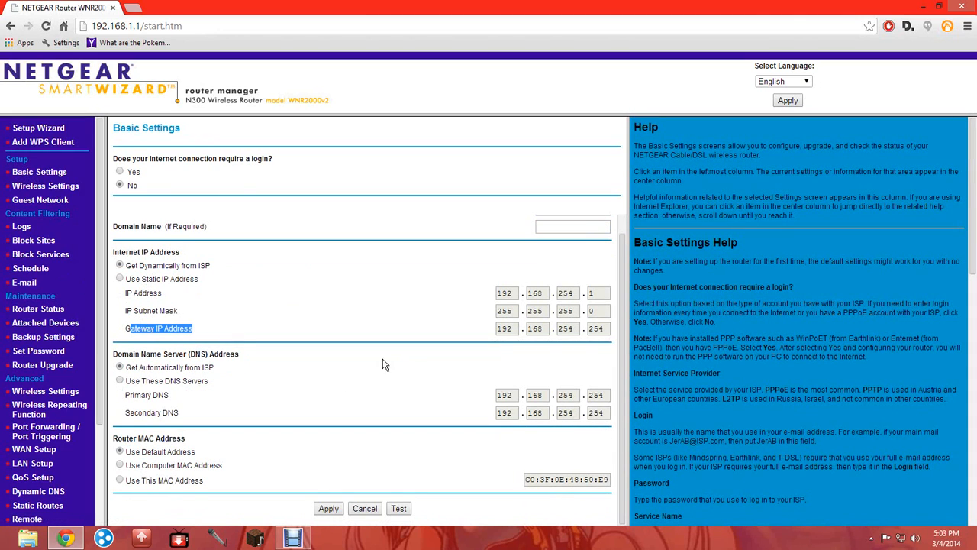
click(504, 332)
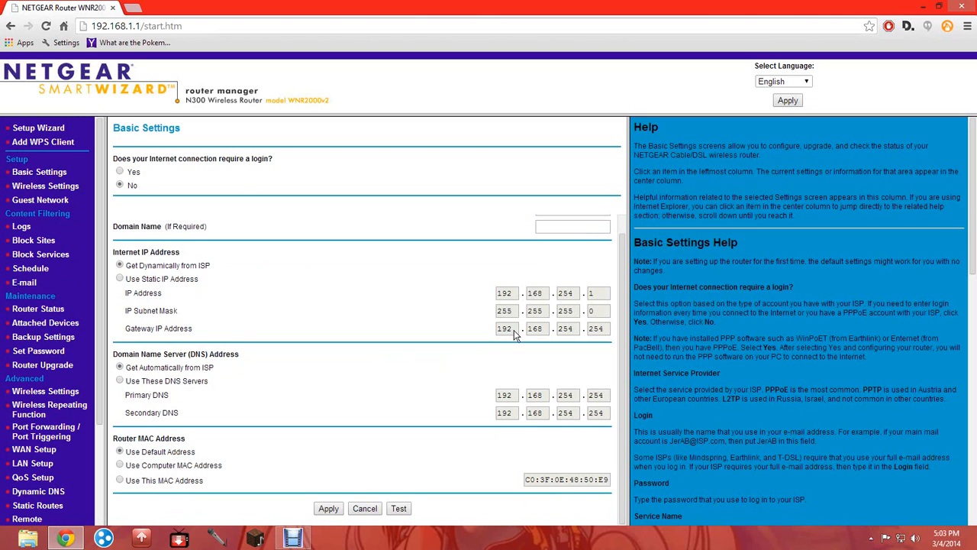
click(46, 431)
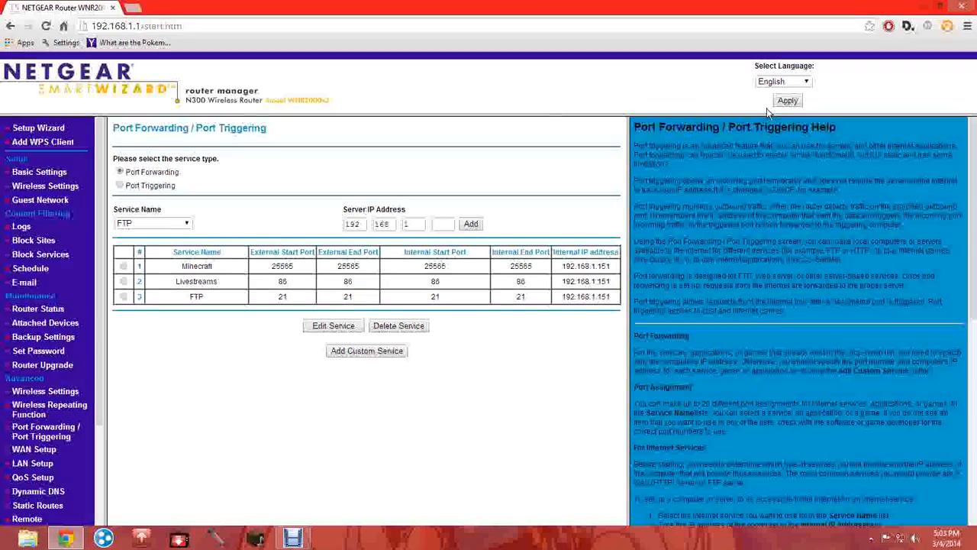
Reopen the router's Basic Settings and review the Internet IP, gateway and DNS address entries.
click(39, 171)
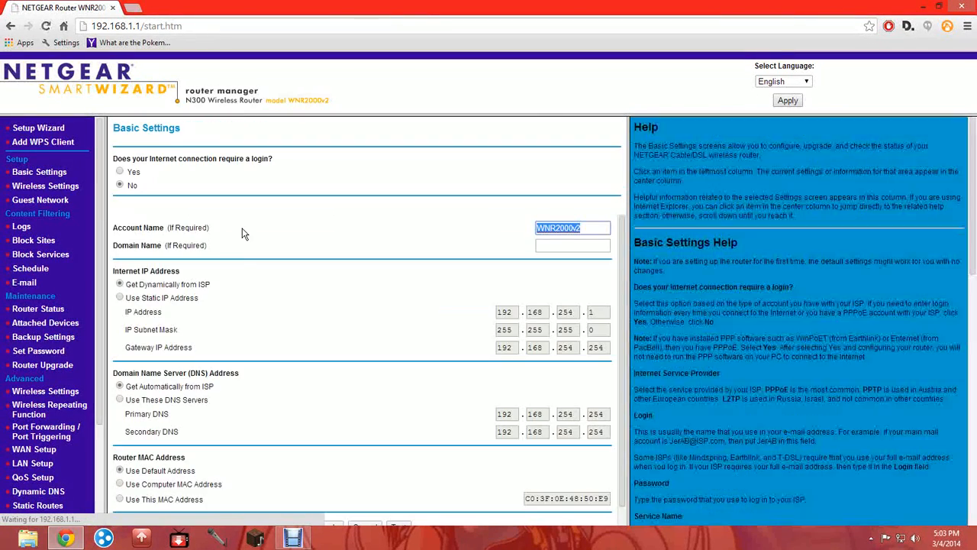
scroll(294, 320, down, 1)
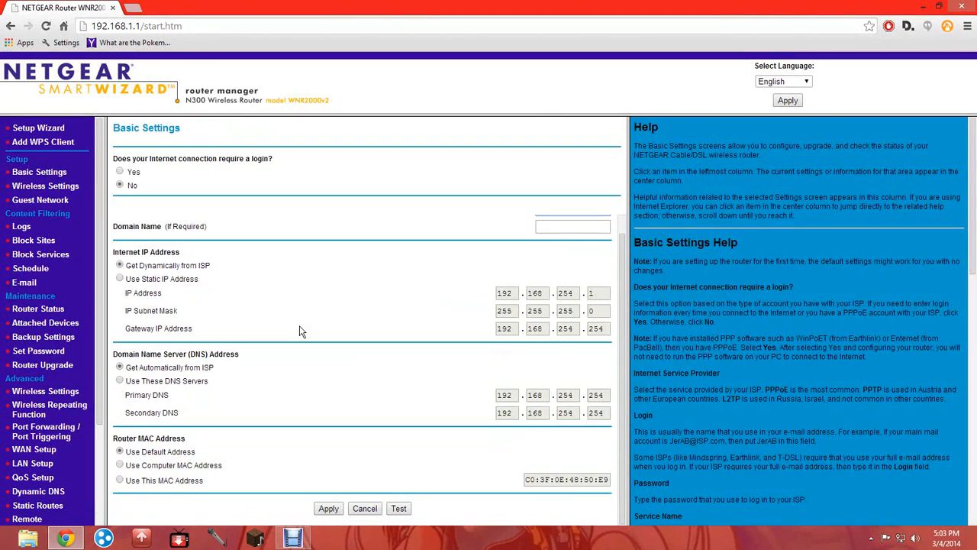
scroll(300, 325, up, 1)
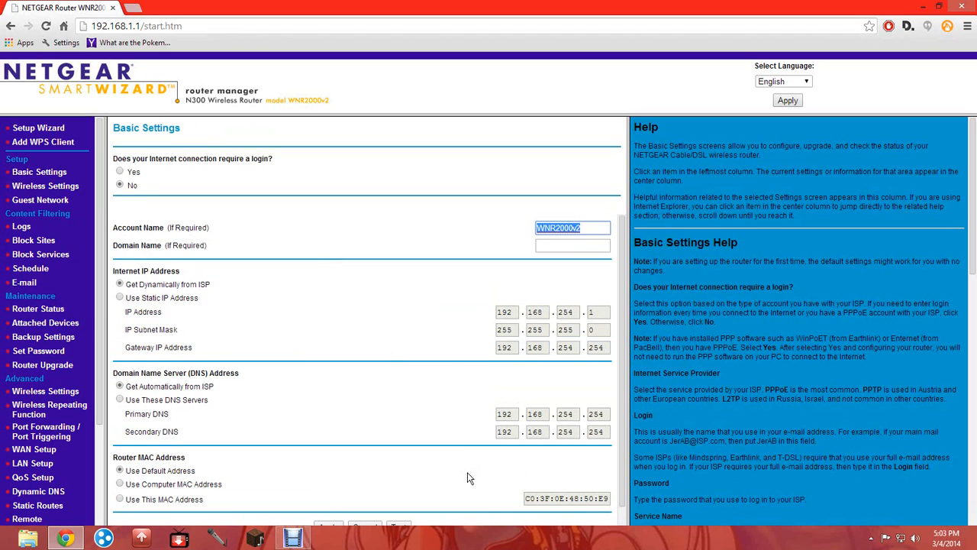
scroll(454, 471, down, 1)
scroll(419, 378, up, 1)
scroll(406, 348, down, 1)
scroll(405, 338, up, 1)
scroll(406, 339, down, 1)
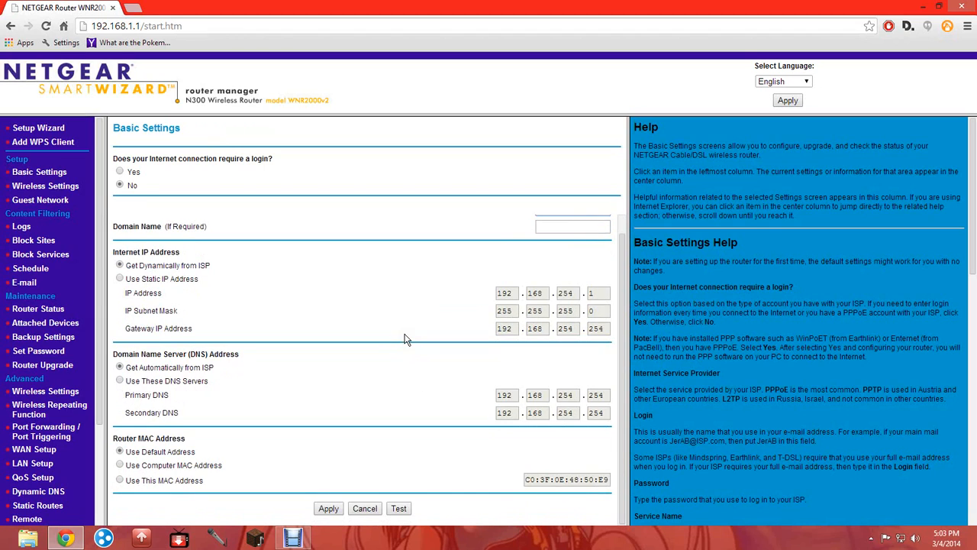
scroll(406, 339, up, 1)
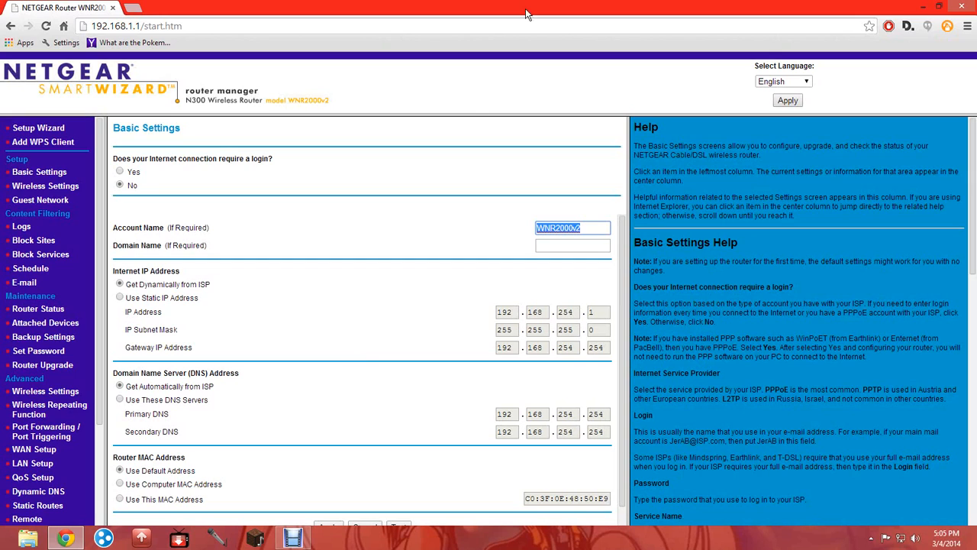
click(152, 350)
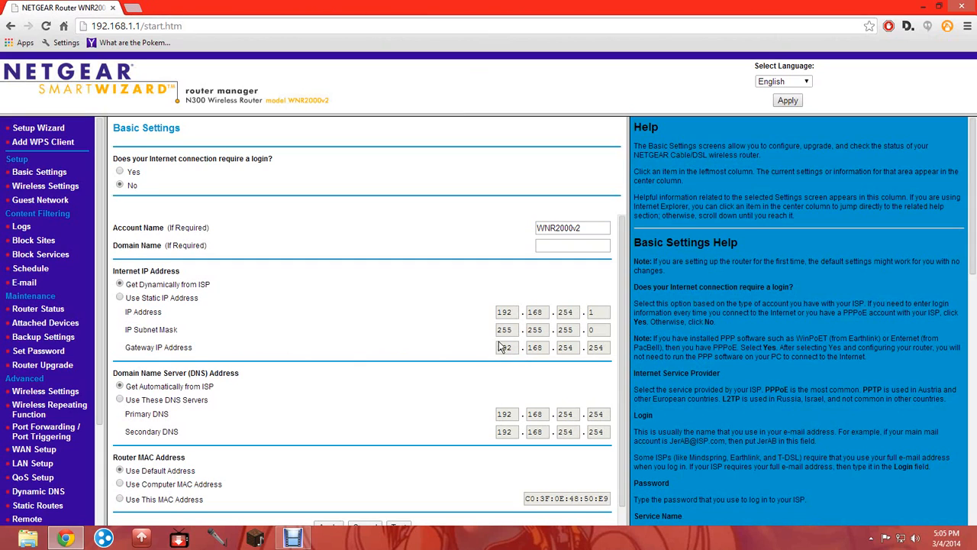
Load the modem's management page at the gateway address 192.168.254.254.
click(359, 26)
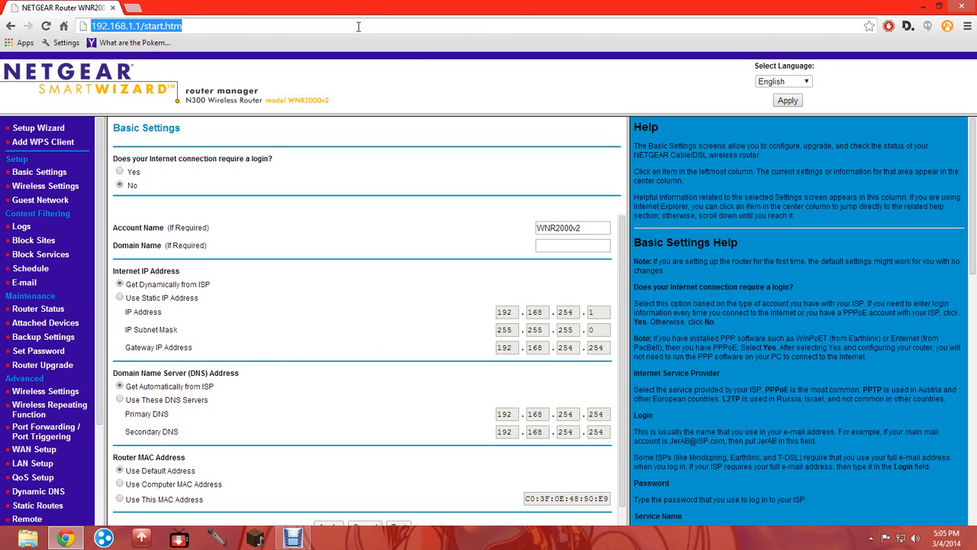
text(192.16)
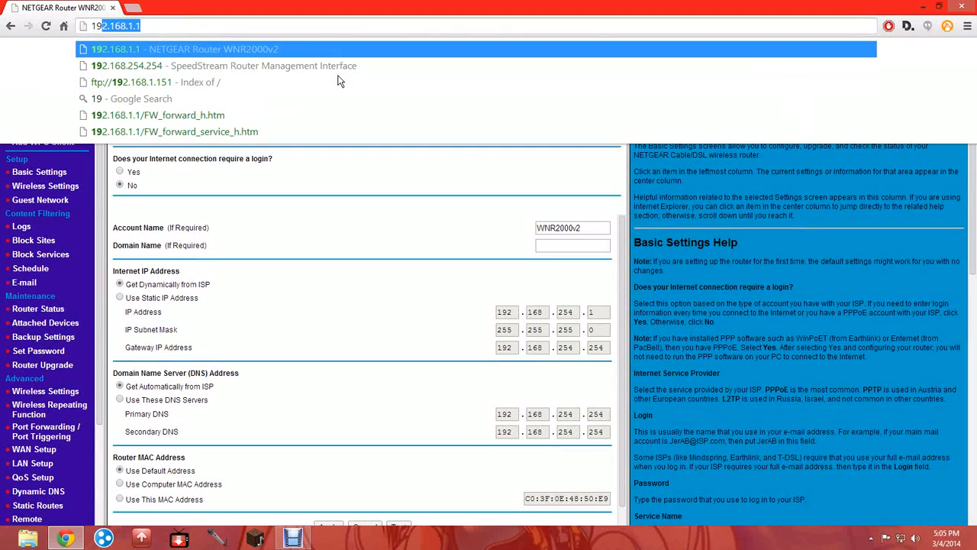
text(8.24)
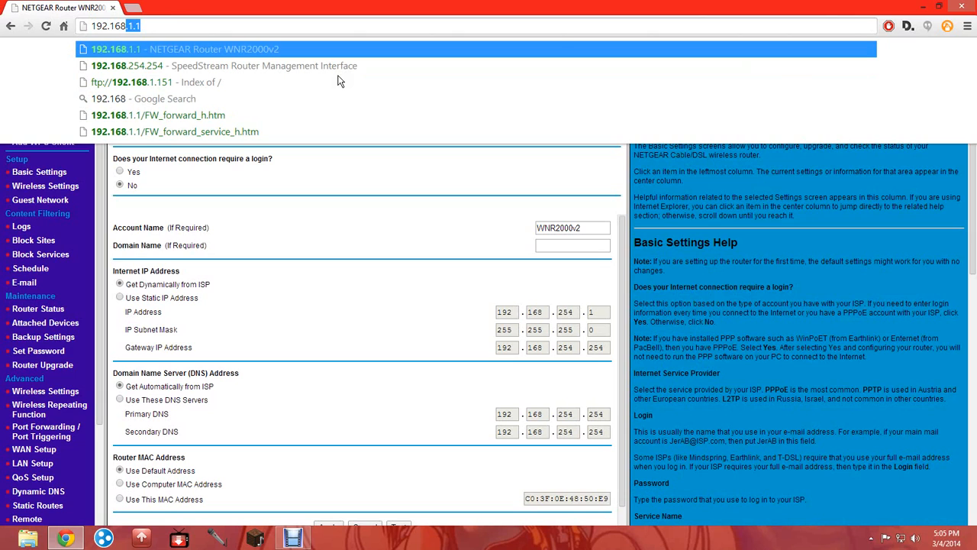
text(5.)
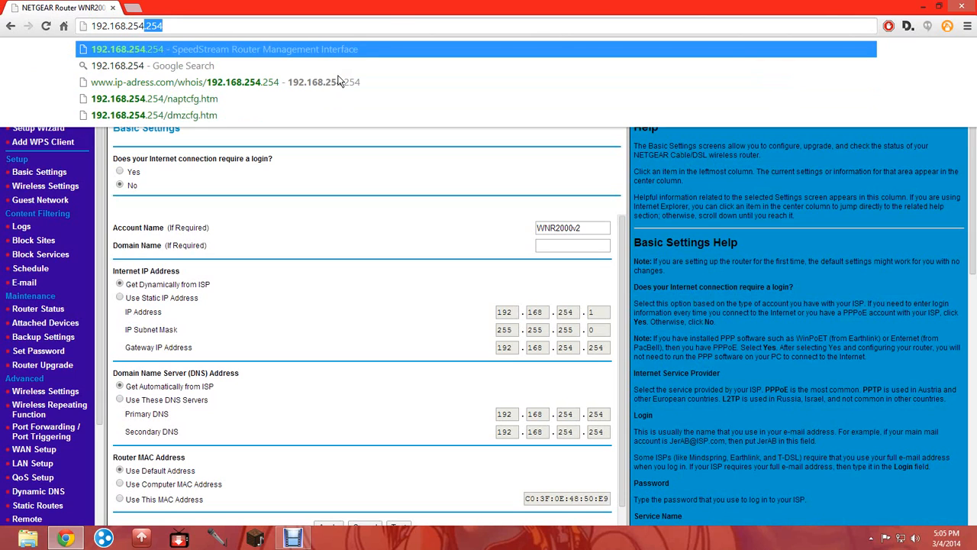
key(Return)
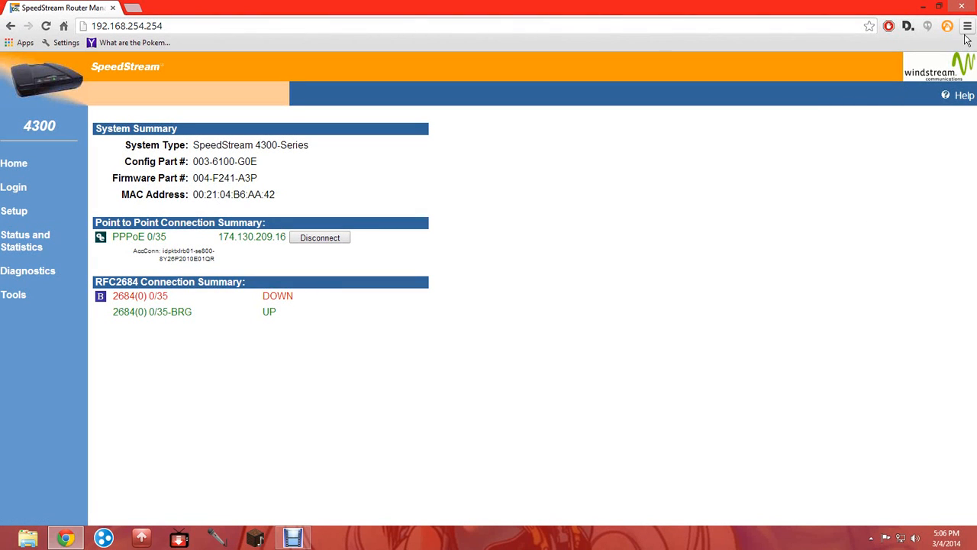
Open the modem's Firewall DMZ configuration, choose to enable DMZ with a host IP address and select the address field's contents.
click(23, 212)
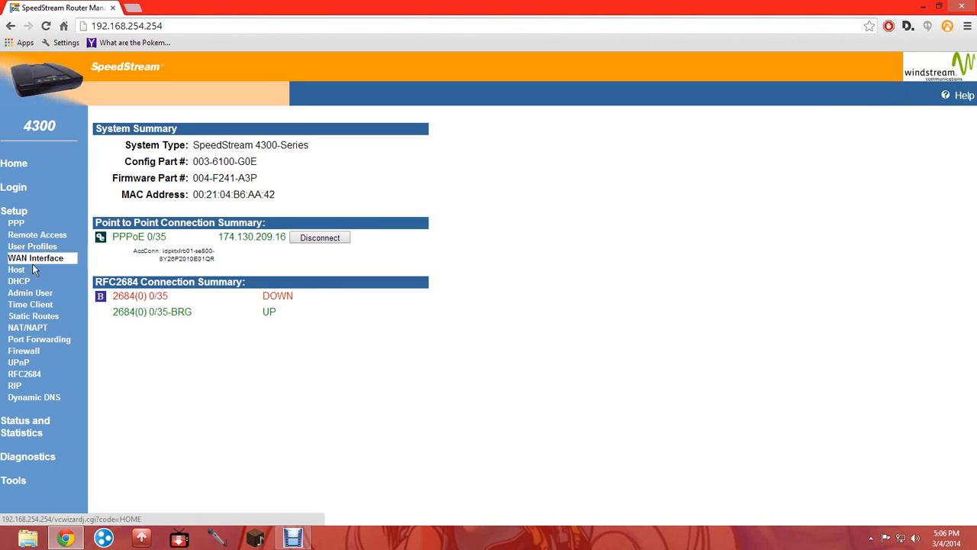
click(23, 352)
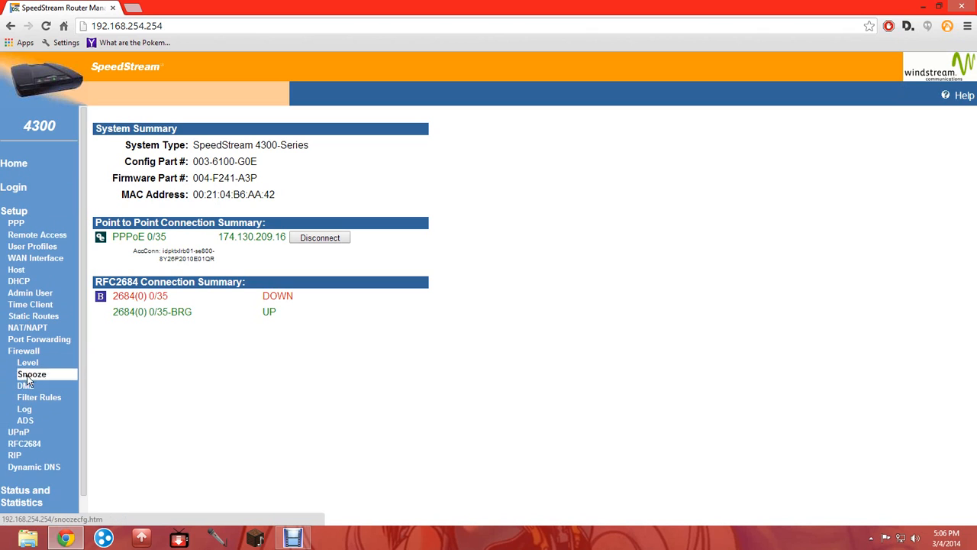
click(26, 385)
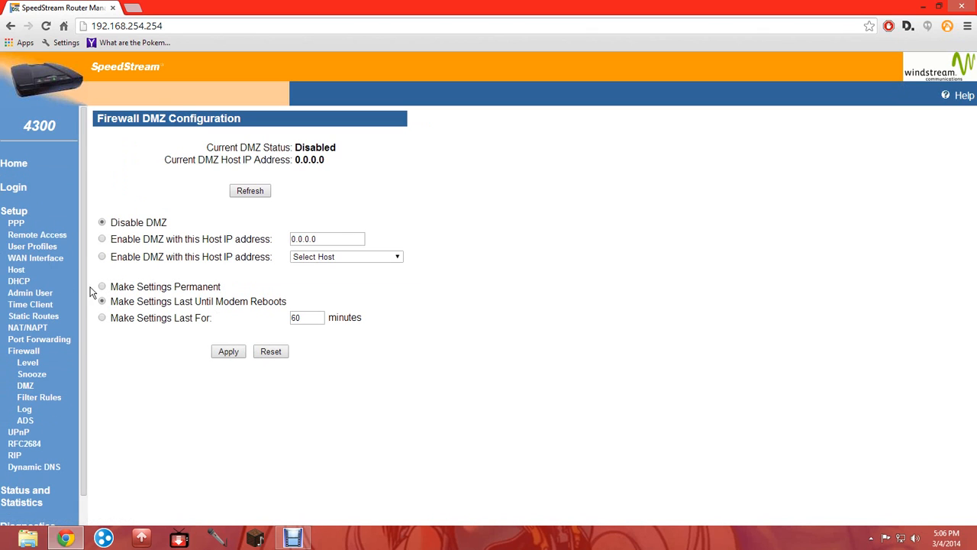
click(102, 257)
drag(329, 242, 11, 235)
Open the NETGEAR router at 192.168.1.1 in a new tab and look up the Internet IP address in Basic Settings.
click(132, 10)
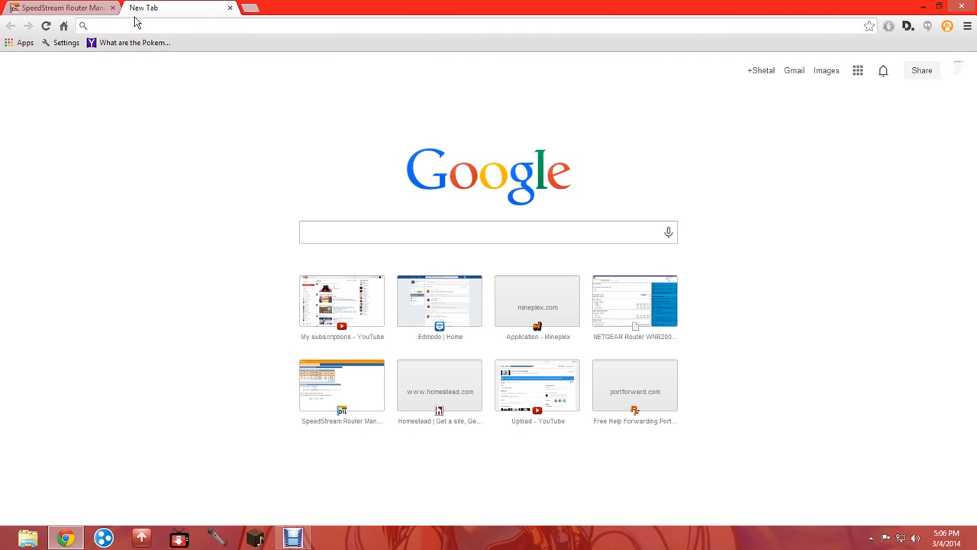
text(192)
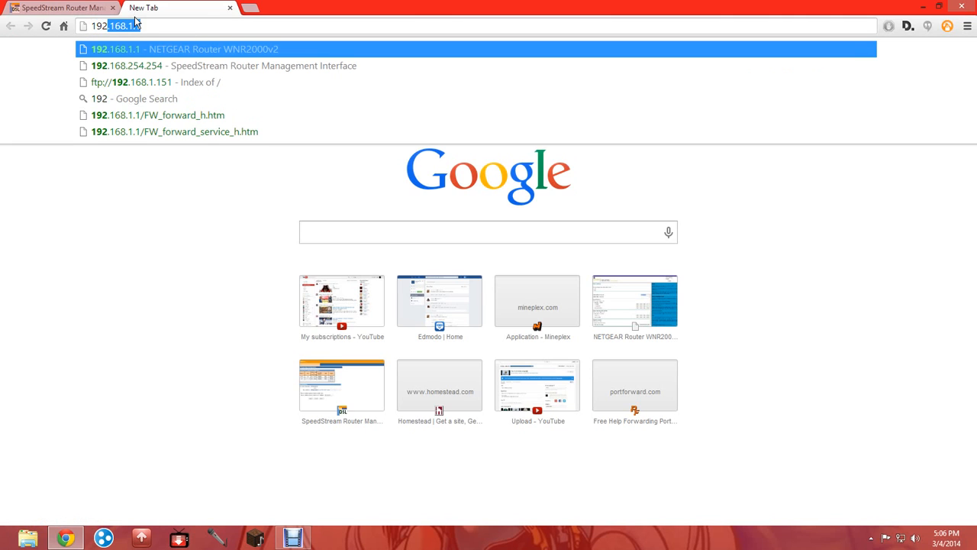
key(Return)
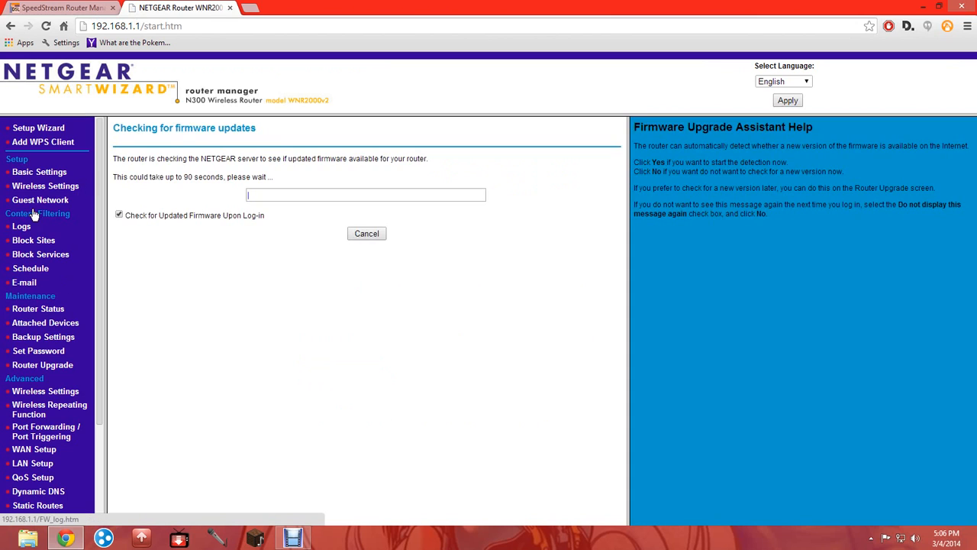
click(38, 173)
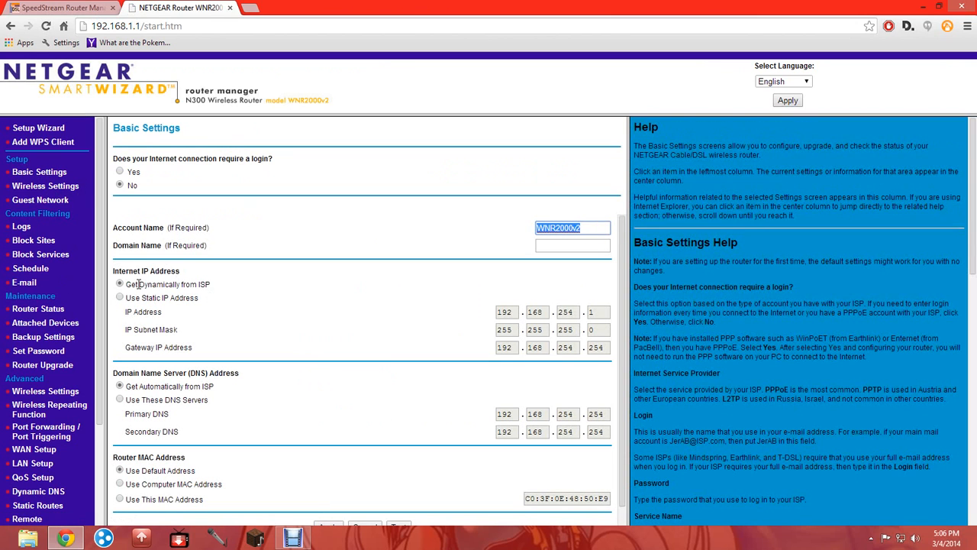
drag(126, 312, 562, 314)
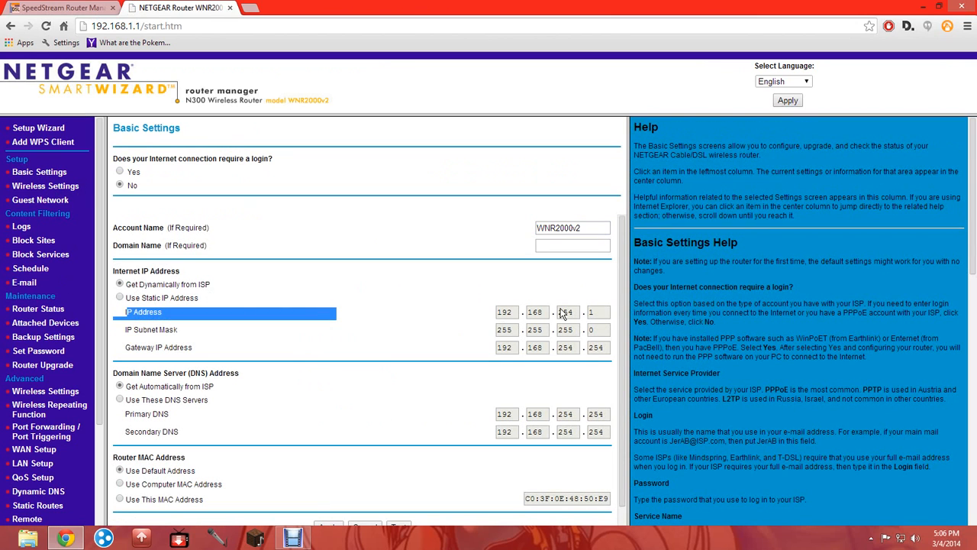
Review the IP address and gateway entries in Basic Settings against the router's own address, and close the NETGEAR page.
click(563, 314)
drag(125, 347, 152, 345)
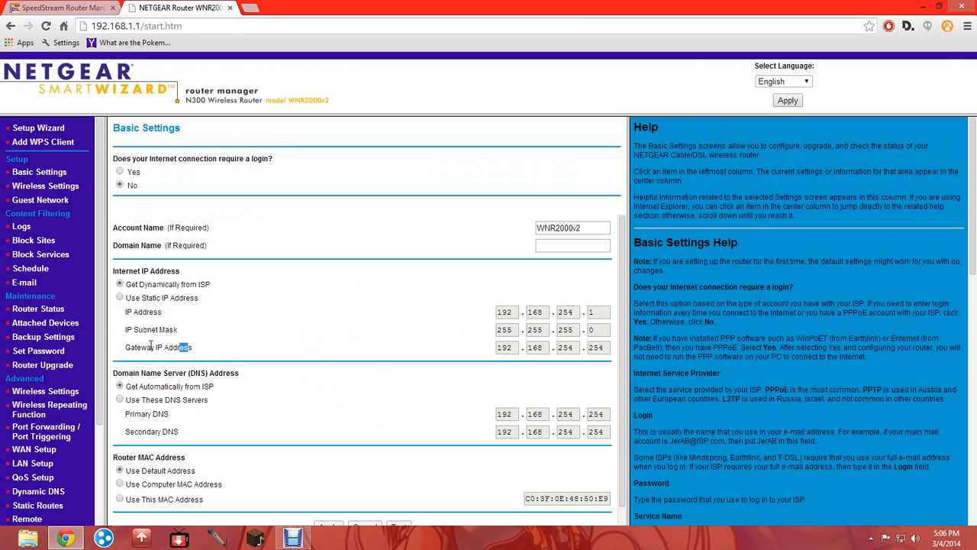
click(131, 312)
drag(130, 311, 160, 311)
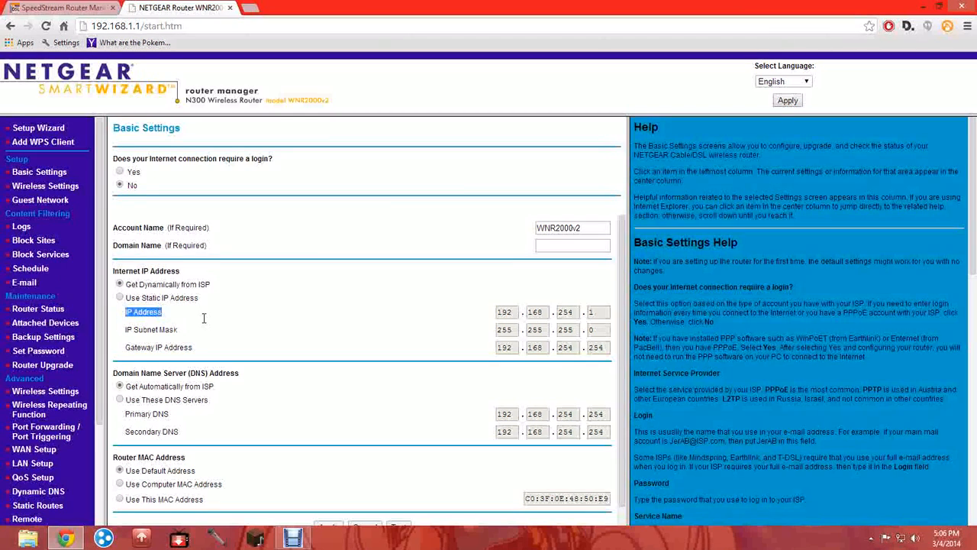
click(522, 330)
drag(125, 347, 197, 347)
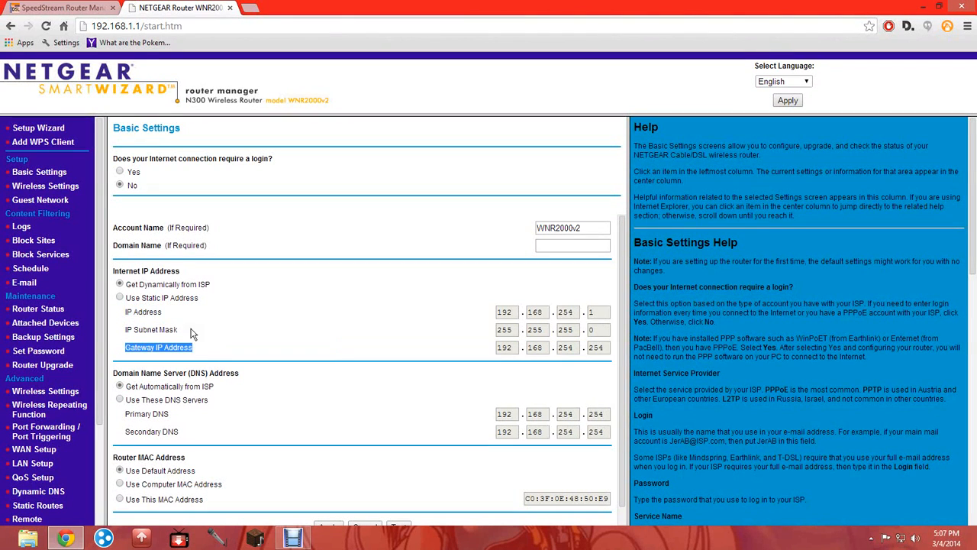
click(152, 323)
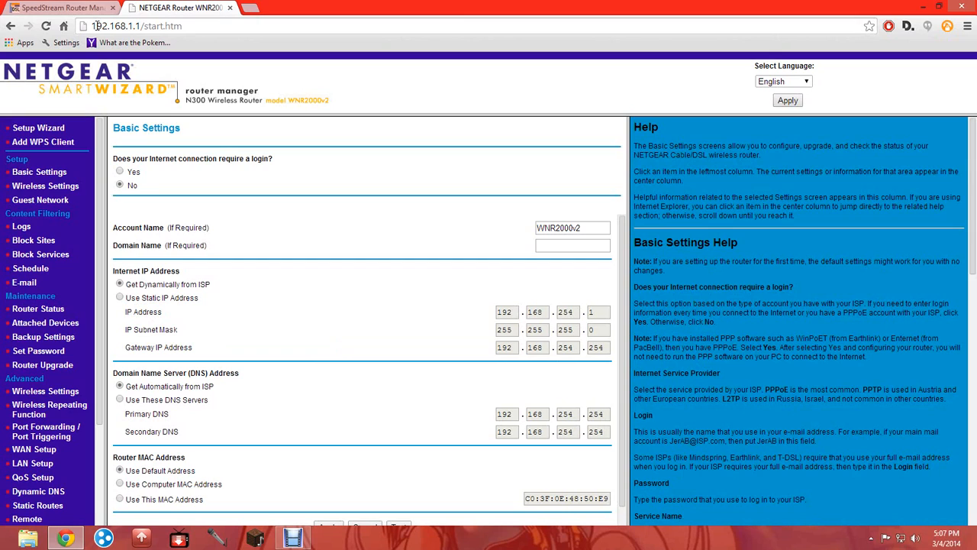
drag(91, 26, 141, 35)
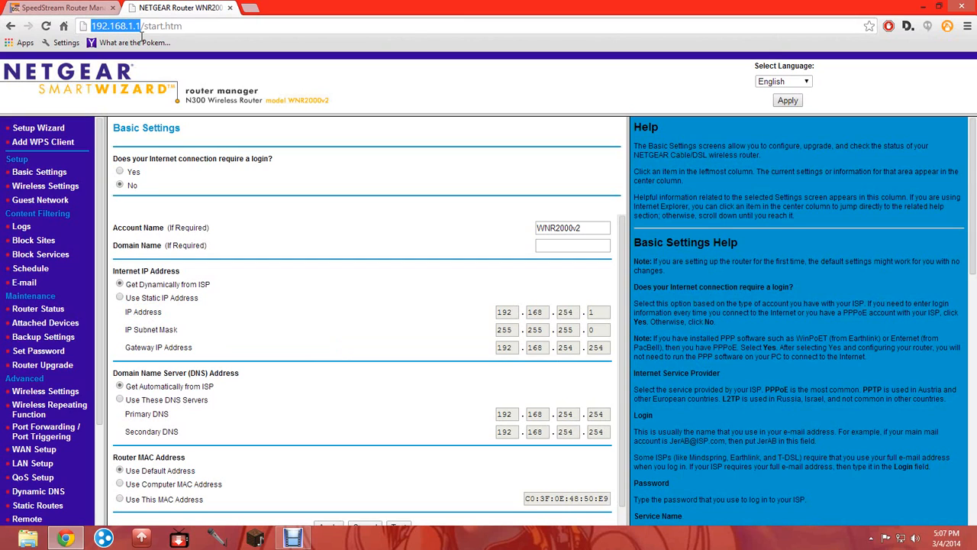
click(218, 356)
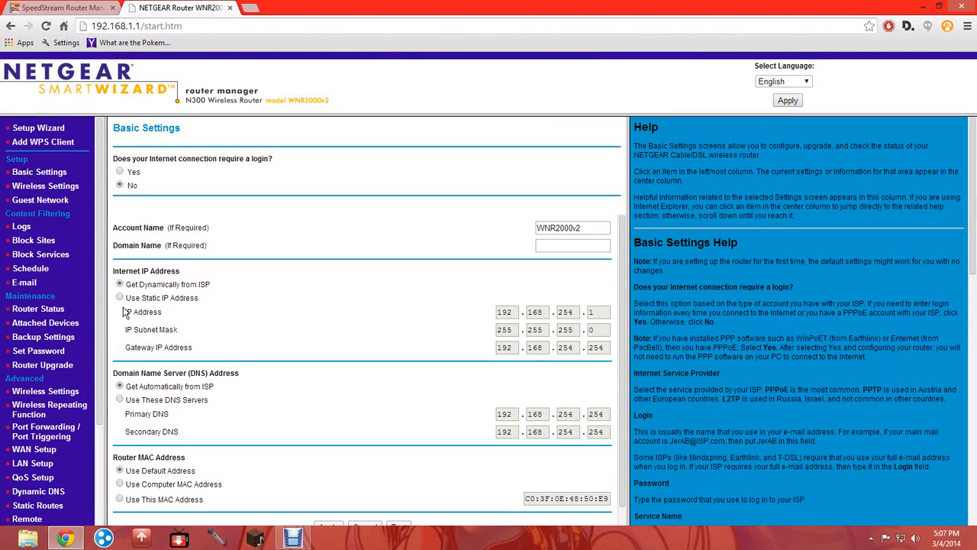
drag(122, 312, 129, 311)
click(202, 327)
click(229, 8)
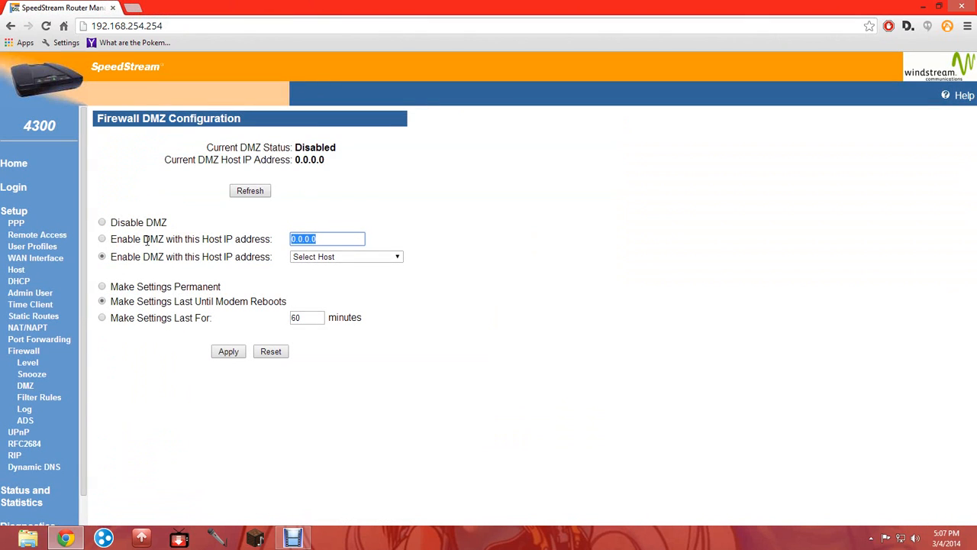
click(105, 246)
click(102, 239)
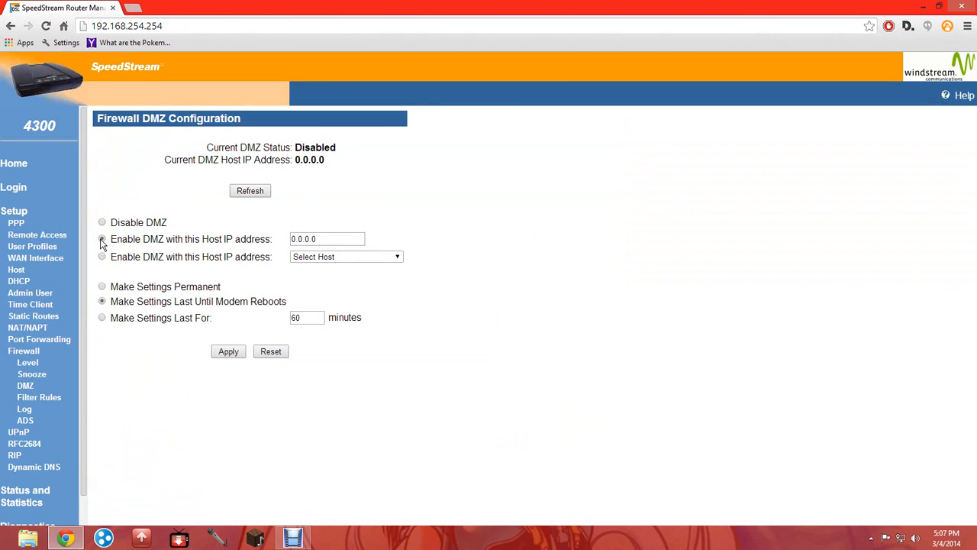
drag(337, 236, 89, 229)
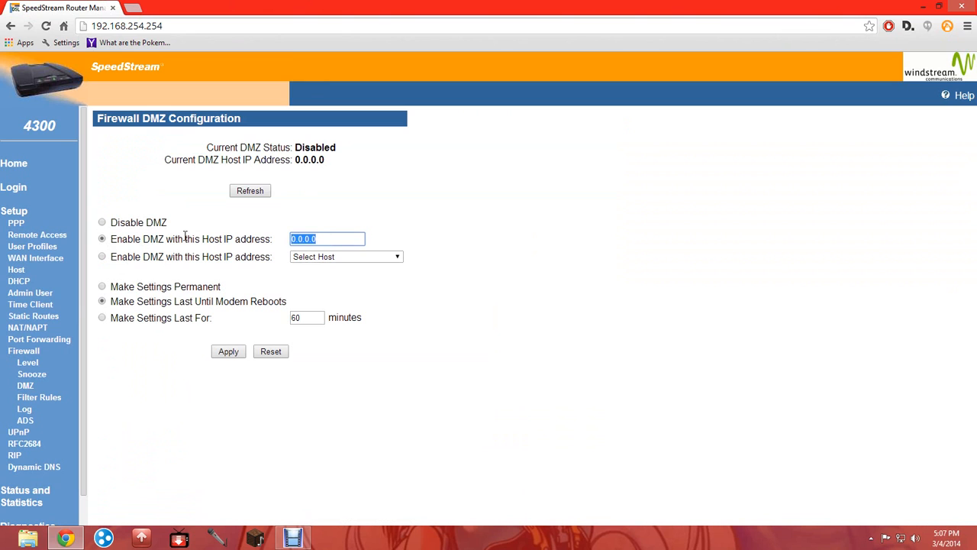
click(316, 238)
drag(317, 238, 87, 231)
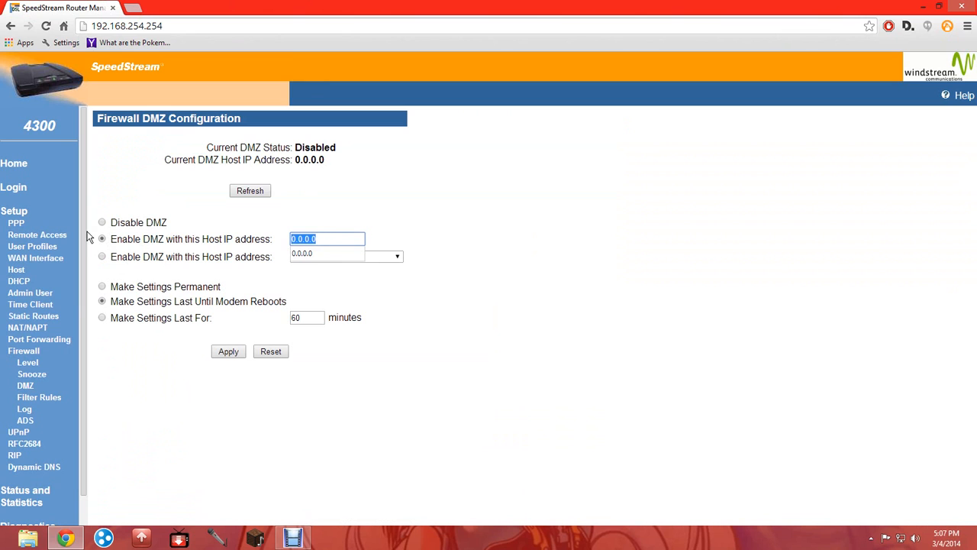
Enable DMZ for the listed host 192.168.254.1[WNR2000v2], make the settings permanent and apply them.
click(102, 256)
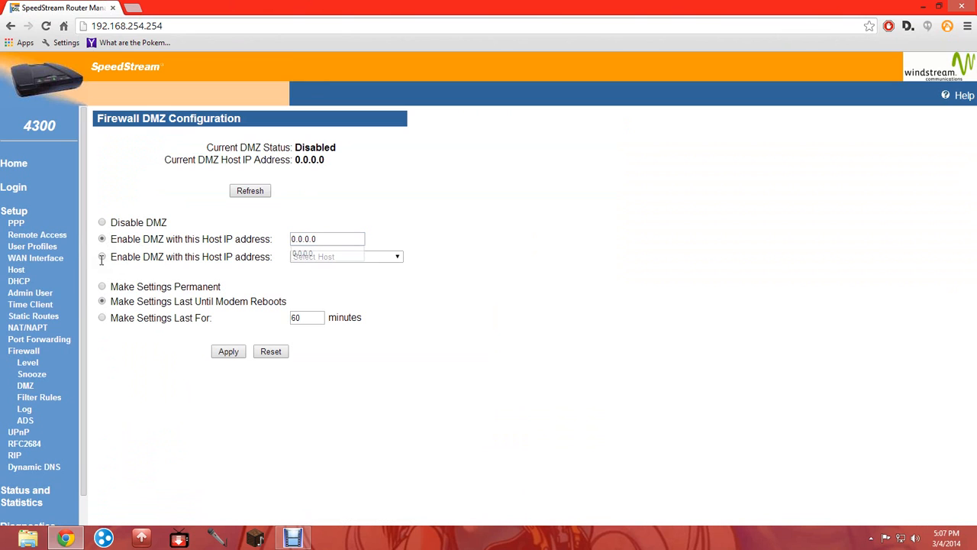
click(314, 259)
click(341, 279)
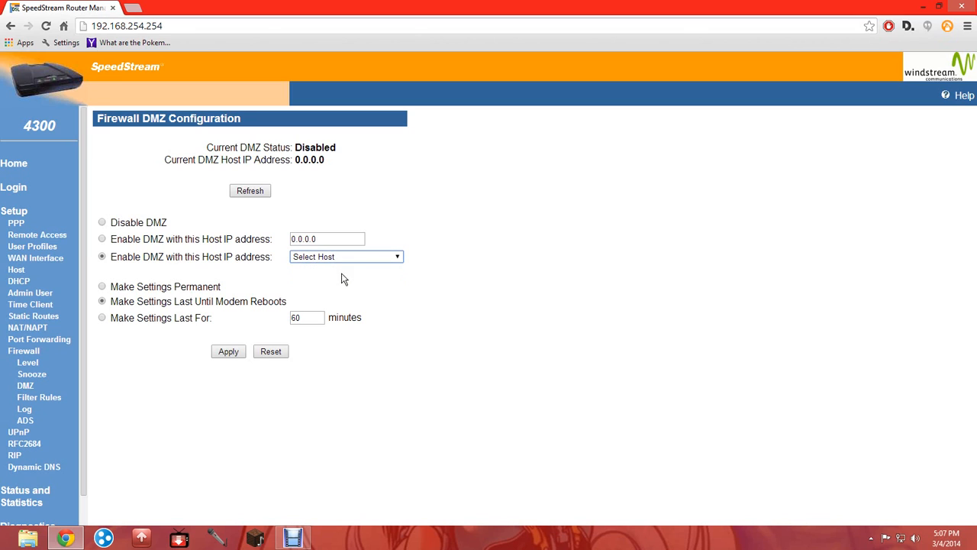
click(342, 258)
click(341, 278)
click(396, 257)
click(360, 279)
click(103, 288)
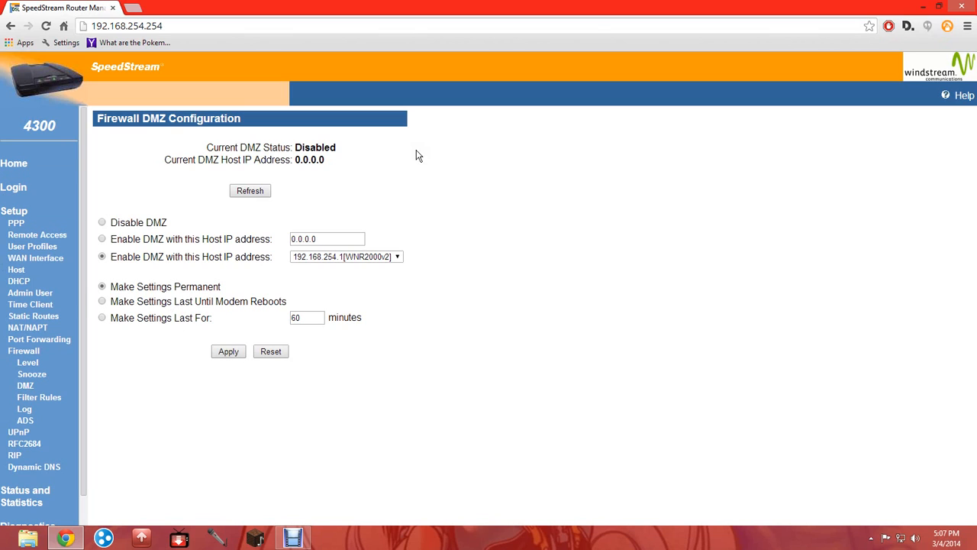
click(229, 353)
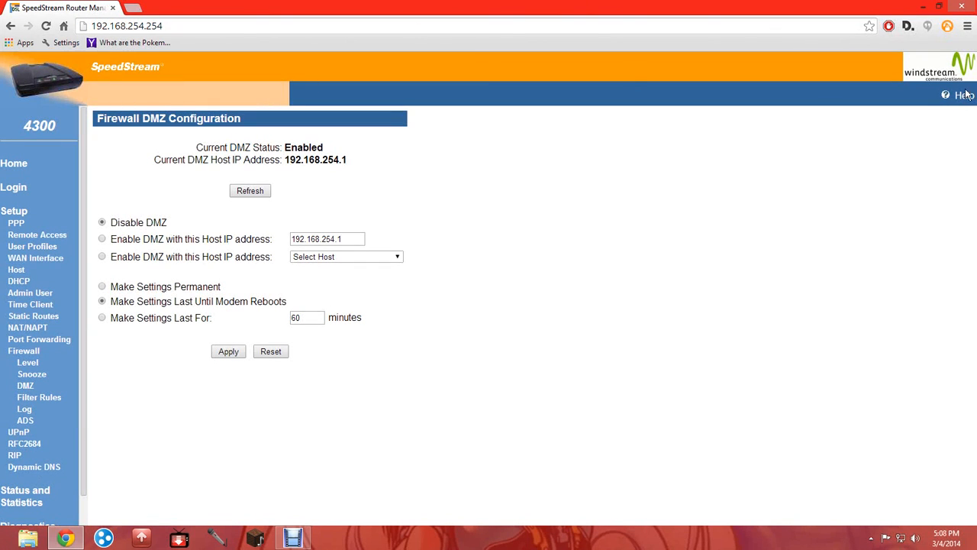
Load the open port checker at yougetsignal.com/tools/open-ports/.
click(193, 19)
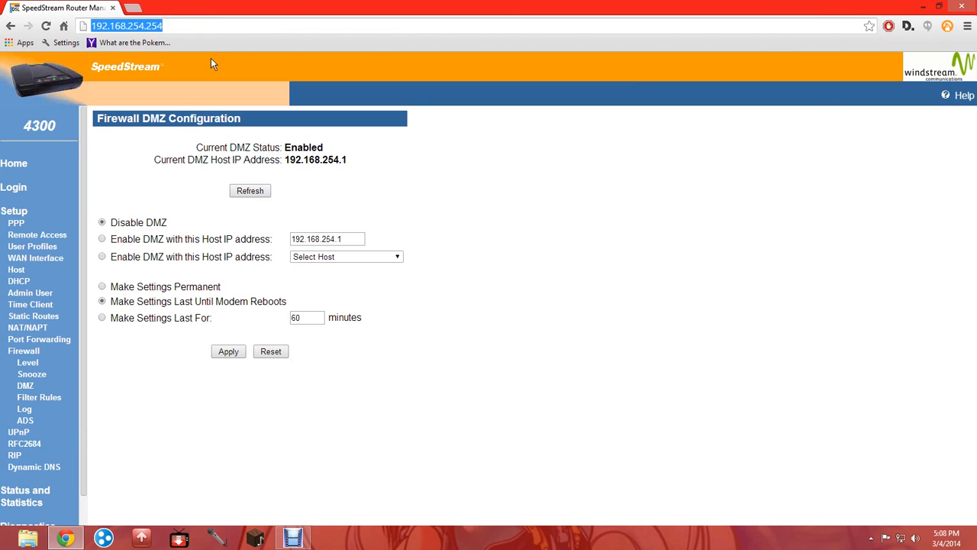
text(yougetsignal.com/tools/open-ports/)
key(Return)
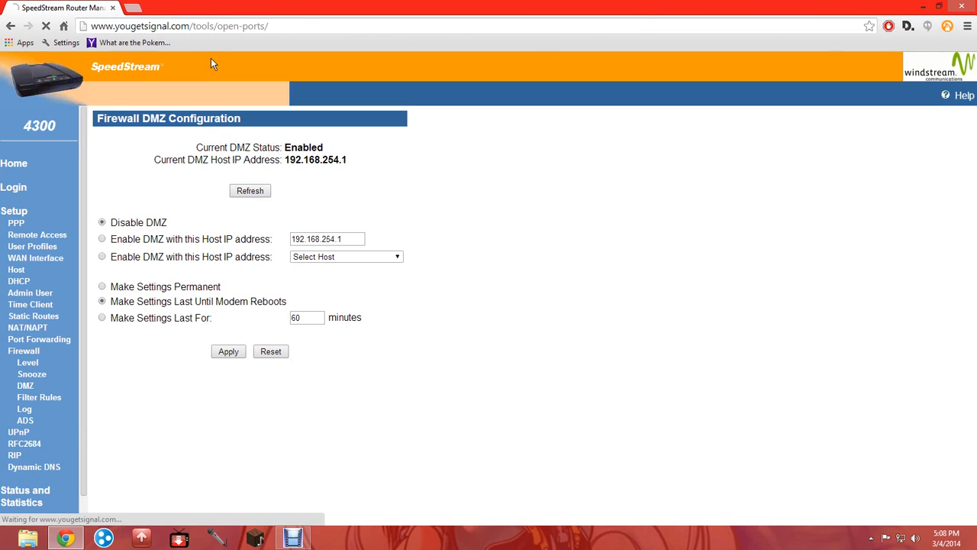
Start minecraft_server.1.7.4 from the BlocksV.Zombies folder under Lots of Crazy Folders > Servers.
click(925, 9)
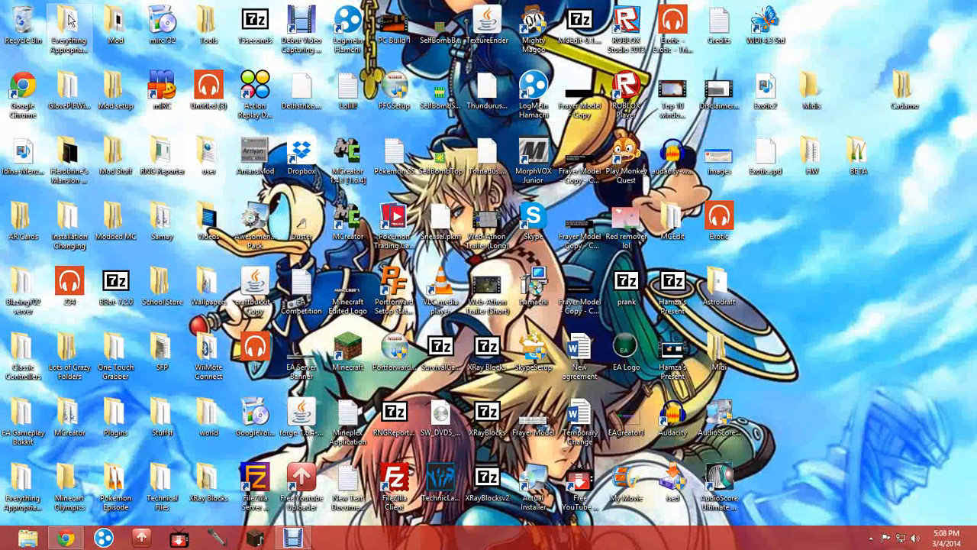
double_click(69, 355)
scroll(212, 326, down, 1)
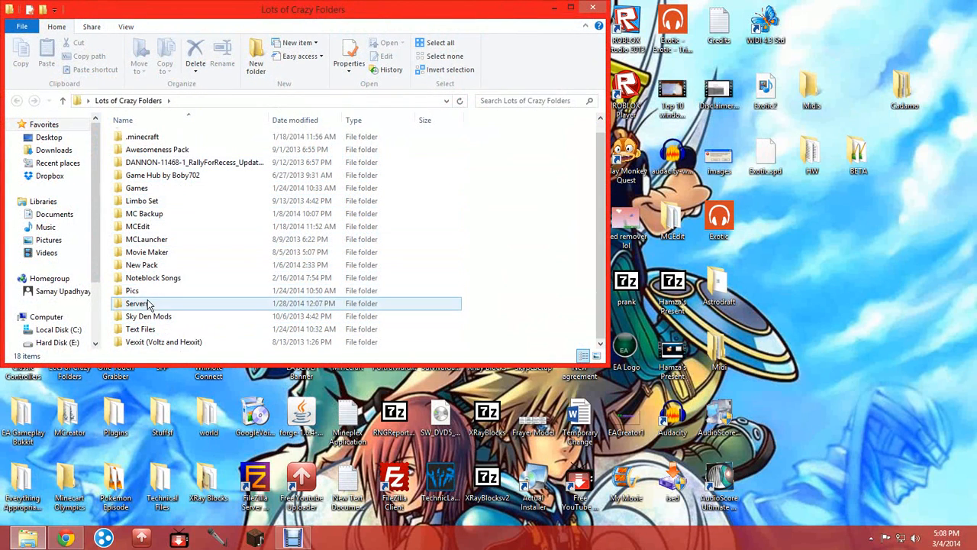
double_click(145, 303)
double_click(134, 140)
double_click(153, 188)
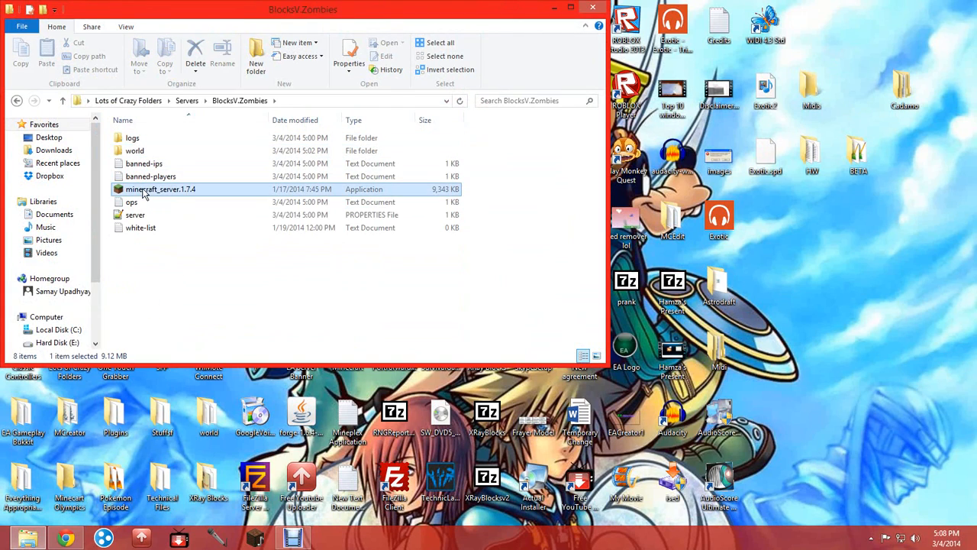
Return to the Port Forwarding Tester in the browser and check whether port 25565 is open on the external address.
click(60, 538)
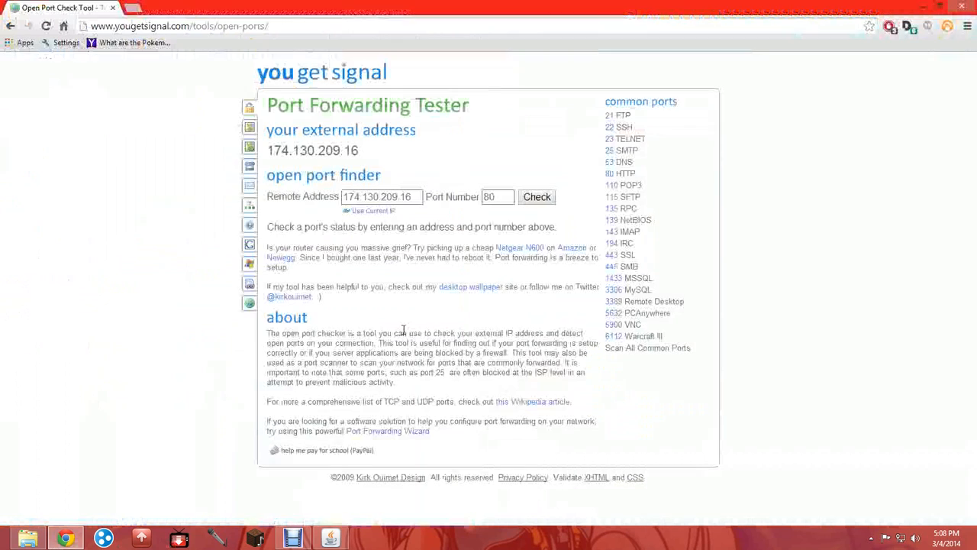
double_click(496, 198)
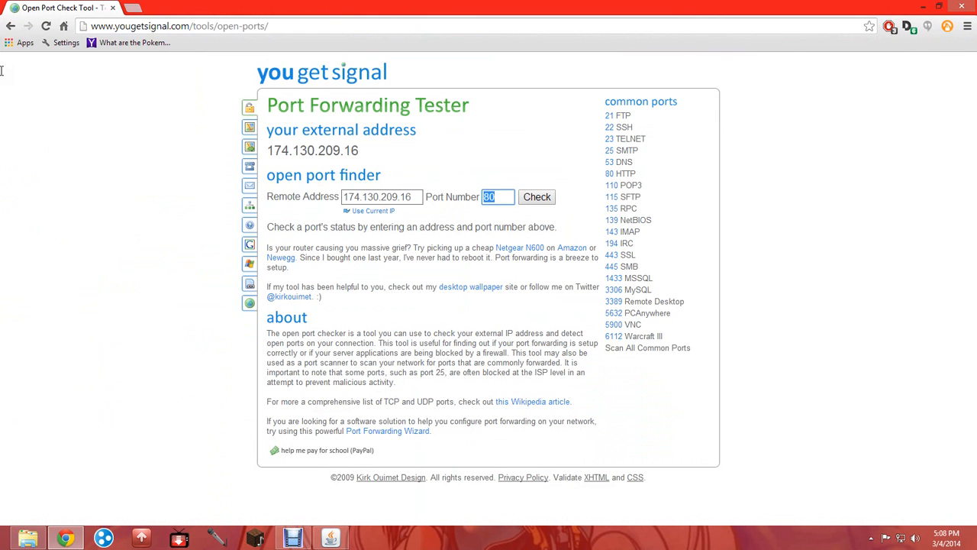
text(25565)
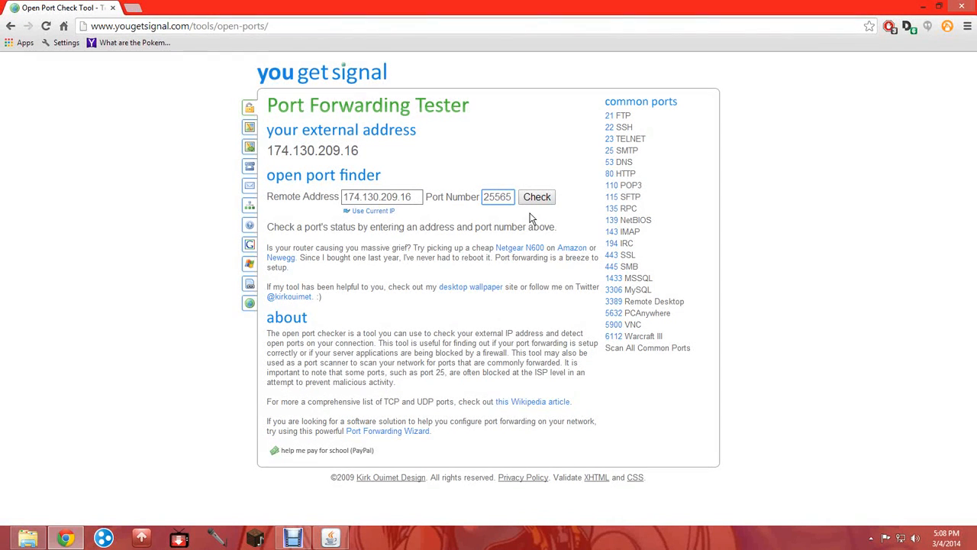
double_click(511, 200)
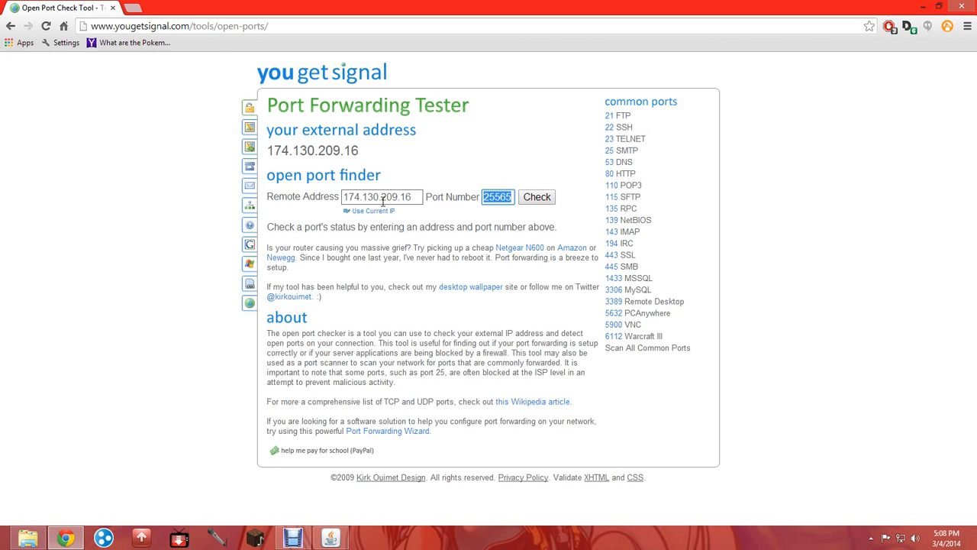
click(503, 196)
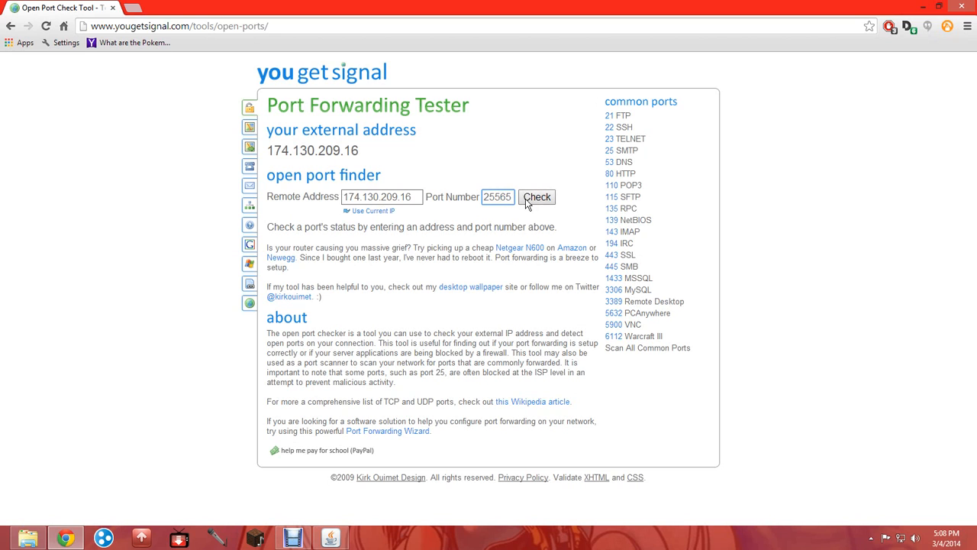
click(525, 201)
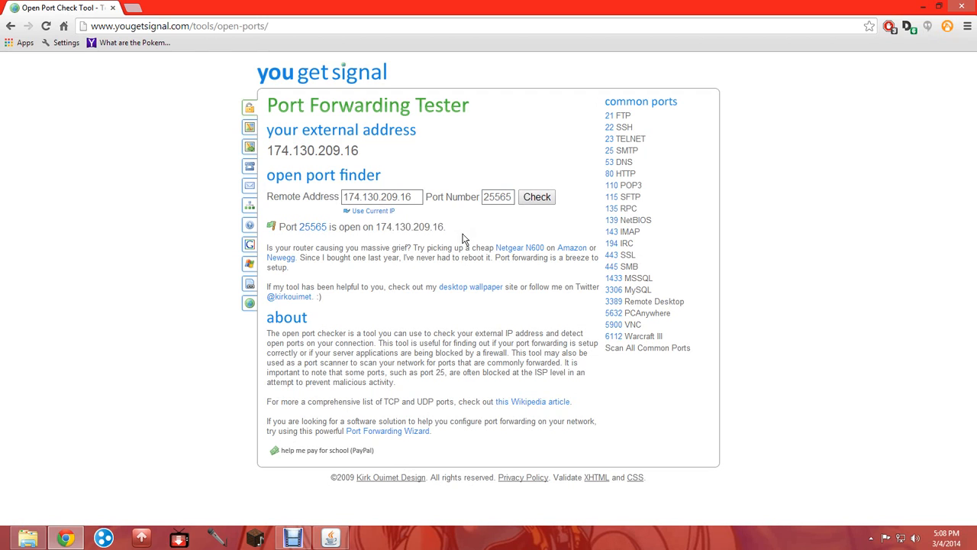
drag(448, 227, 267, 226)
Shut down the Minecraft server with the stop command and close the browser window.
click(336, 537)
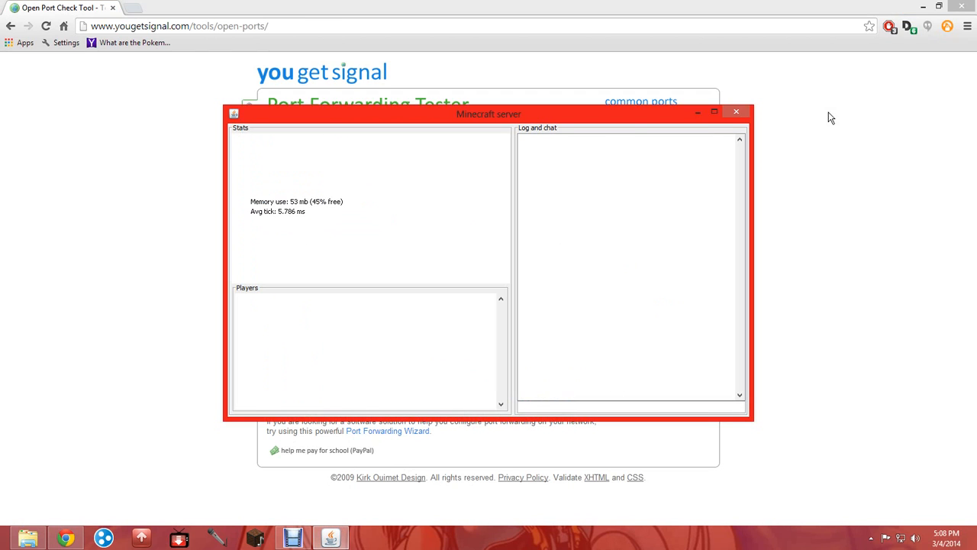
click(638, 407)
text(stop)
key(Return)
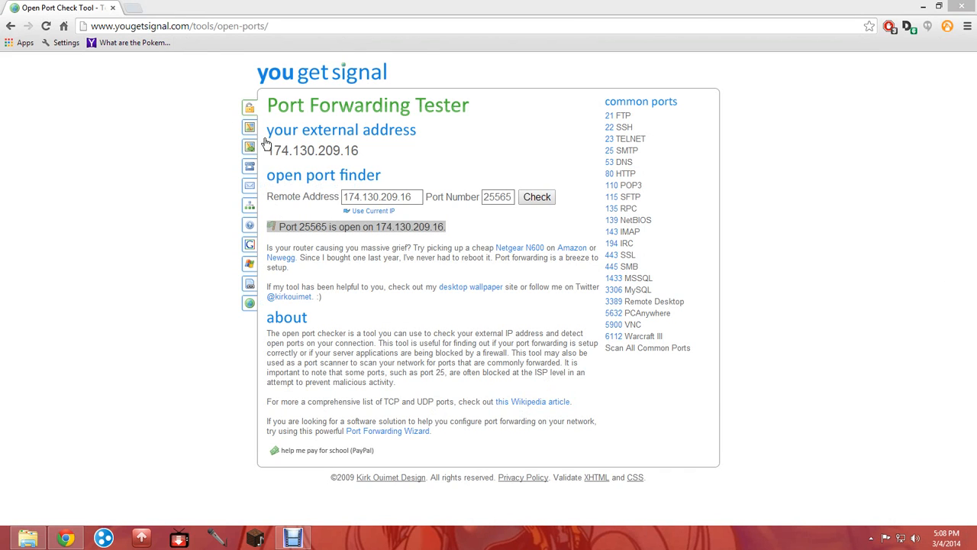
click(969, 6)
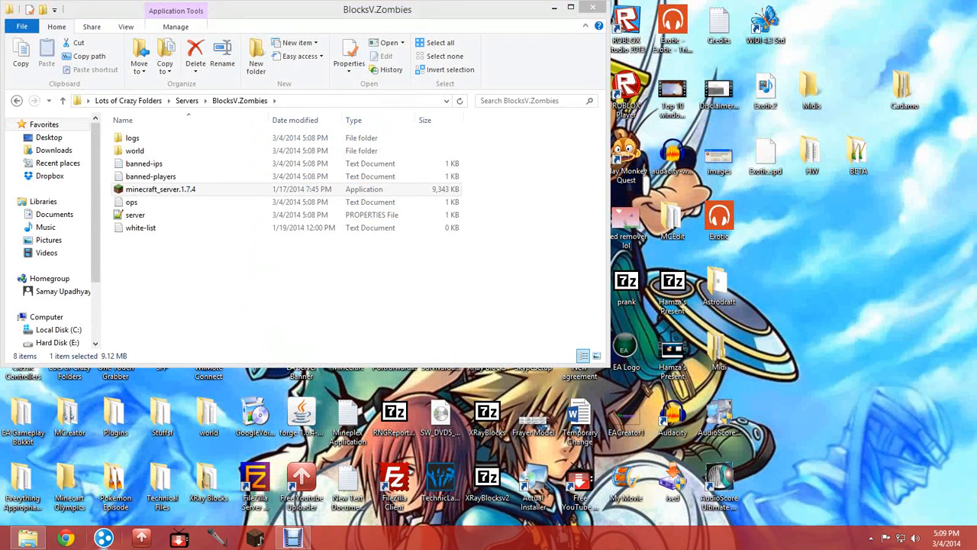